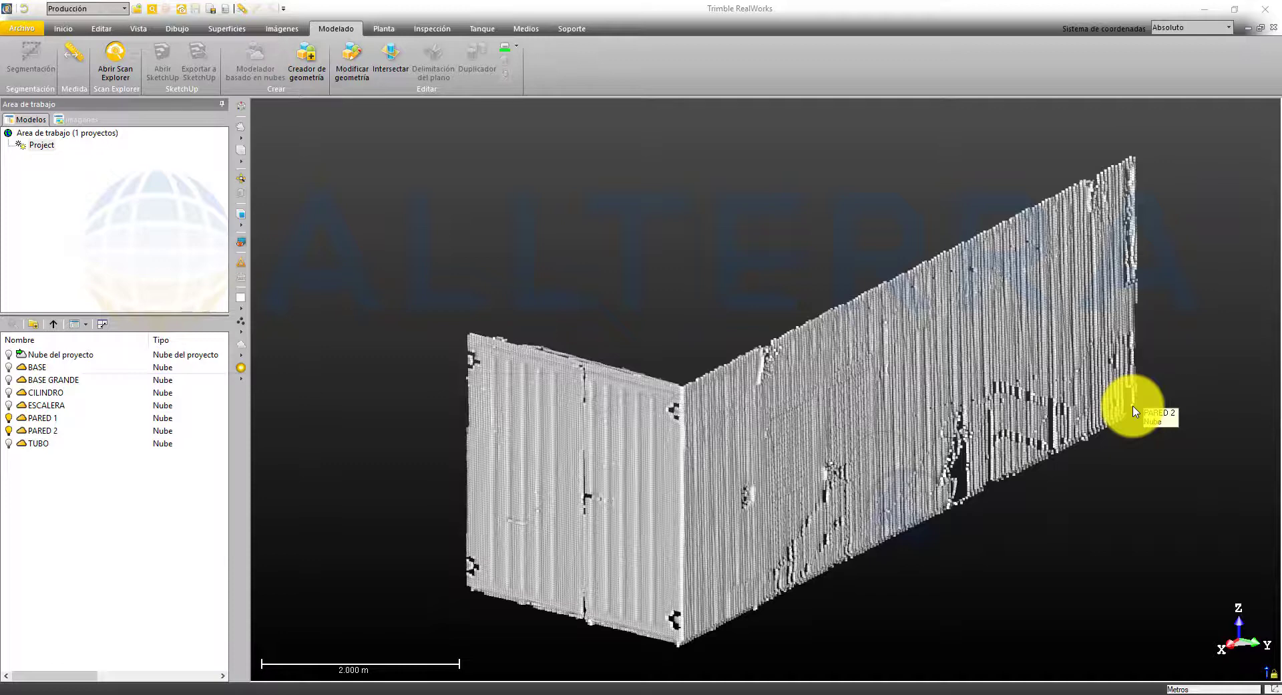
- Check which wall belongs to the PARED 1 cloud by hiding it and showing it again
left_click(39, 418)
left_click(39, 431)
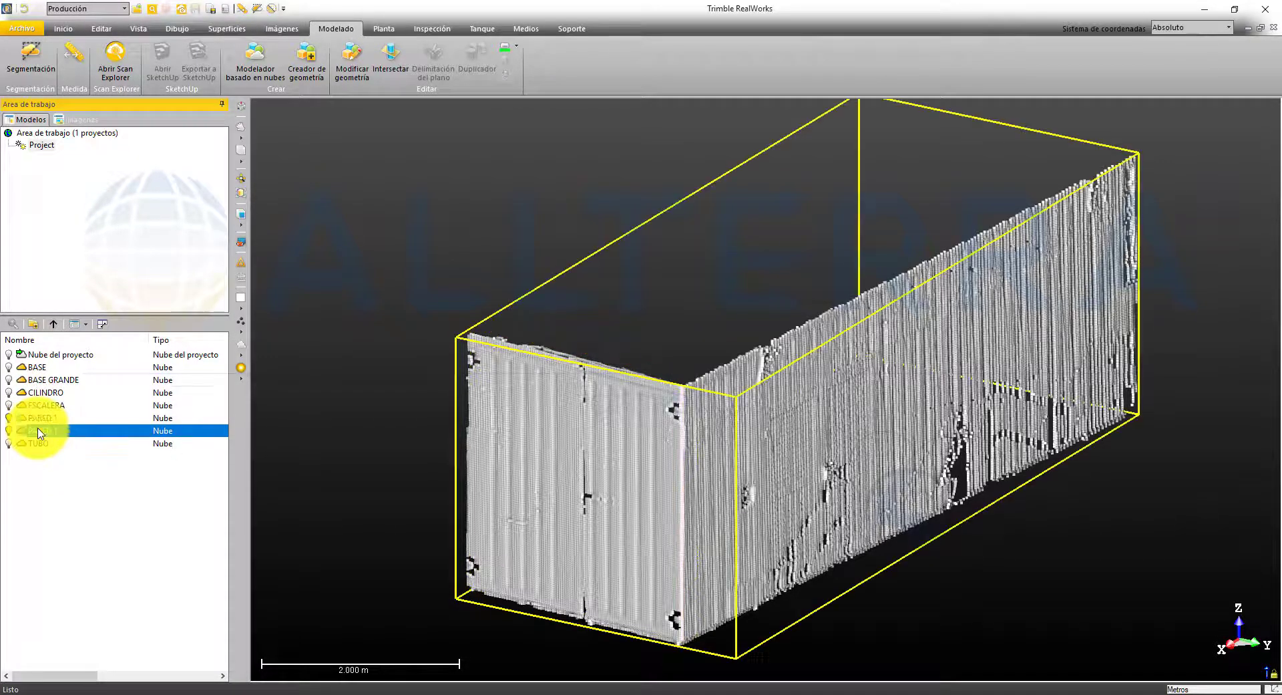
left_click(10, 417)
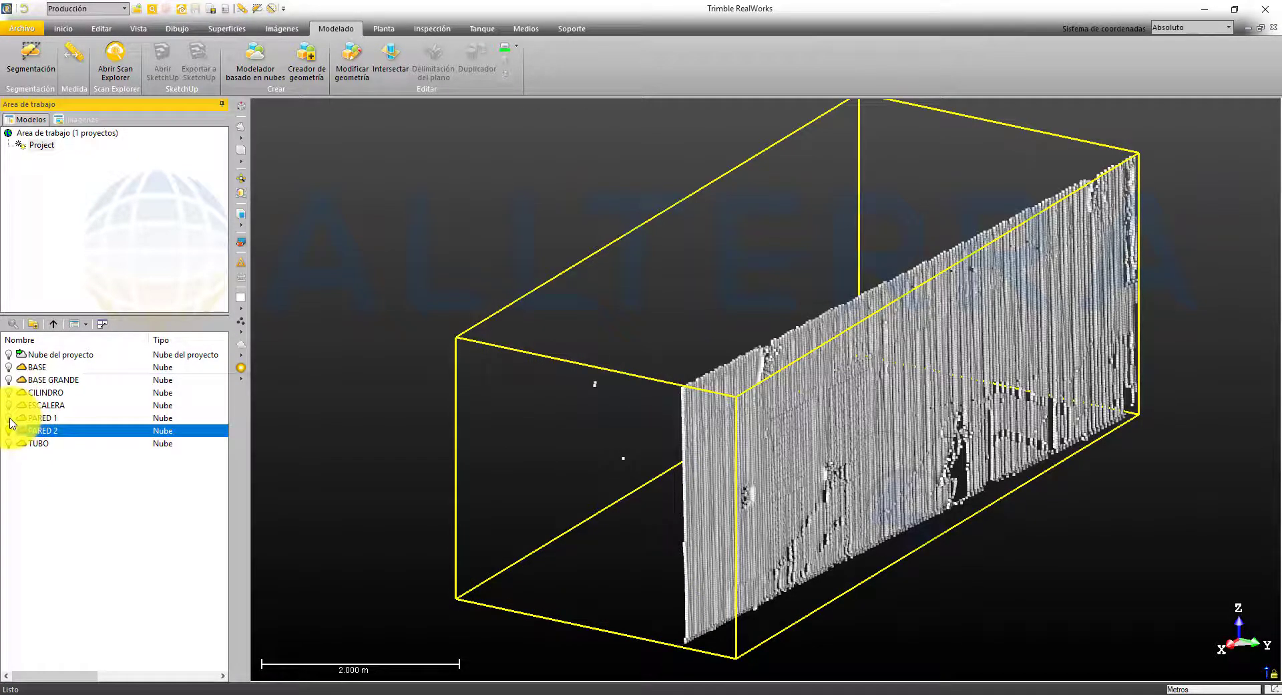
left_click(9, 418)
- Fit a plane to the entire PARED 1 cloud with the cloud-based modeler, skipping segmentation, and create it
left_click(37, 417)
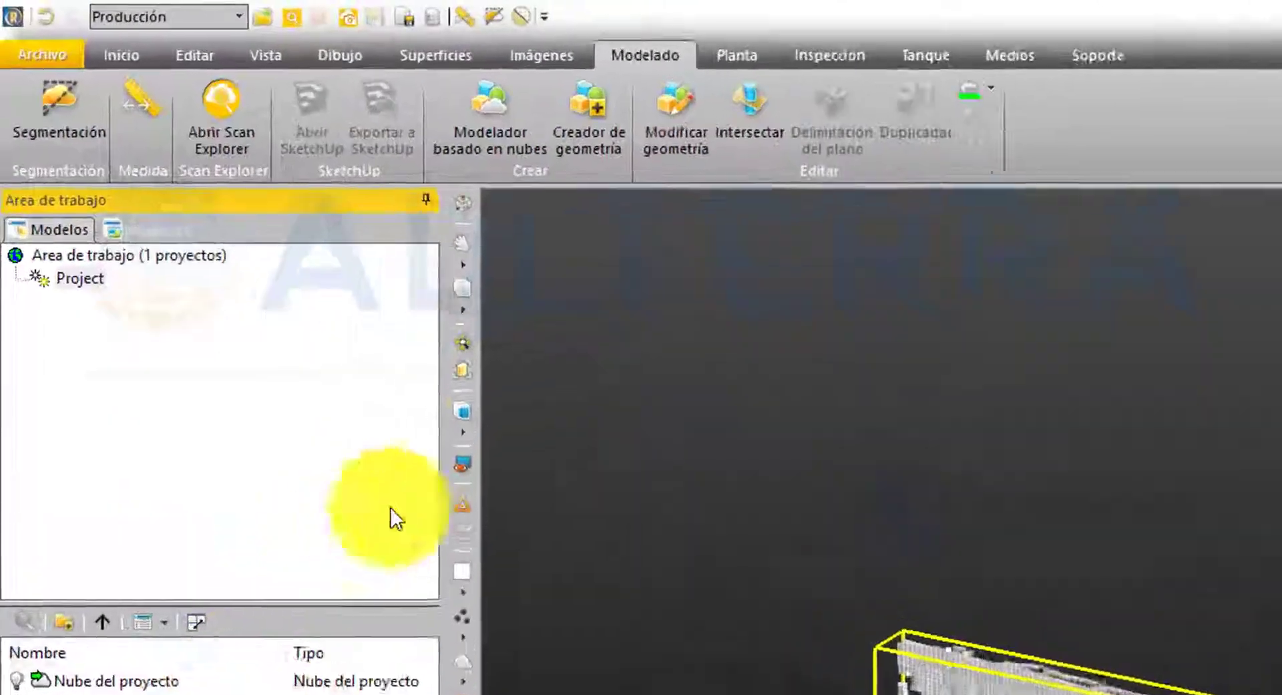
left_click(508, 134)
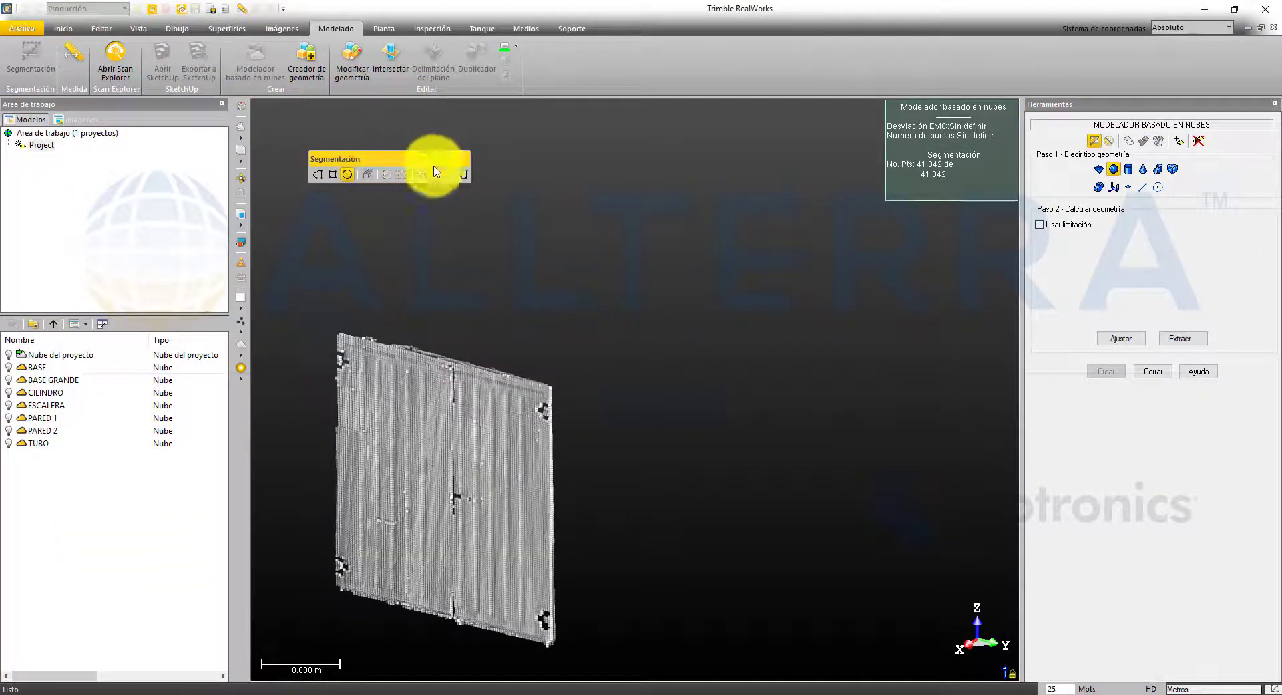
left_click(466, 177)
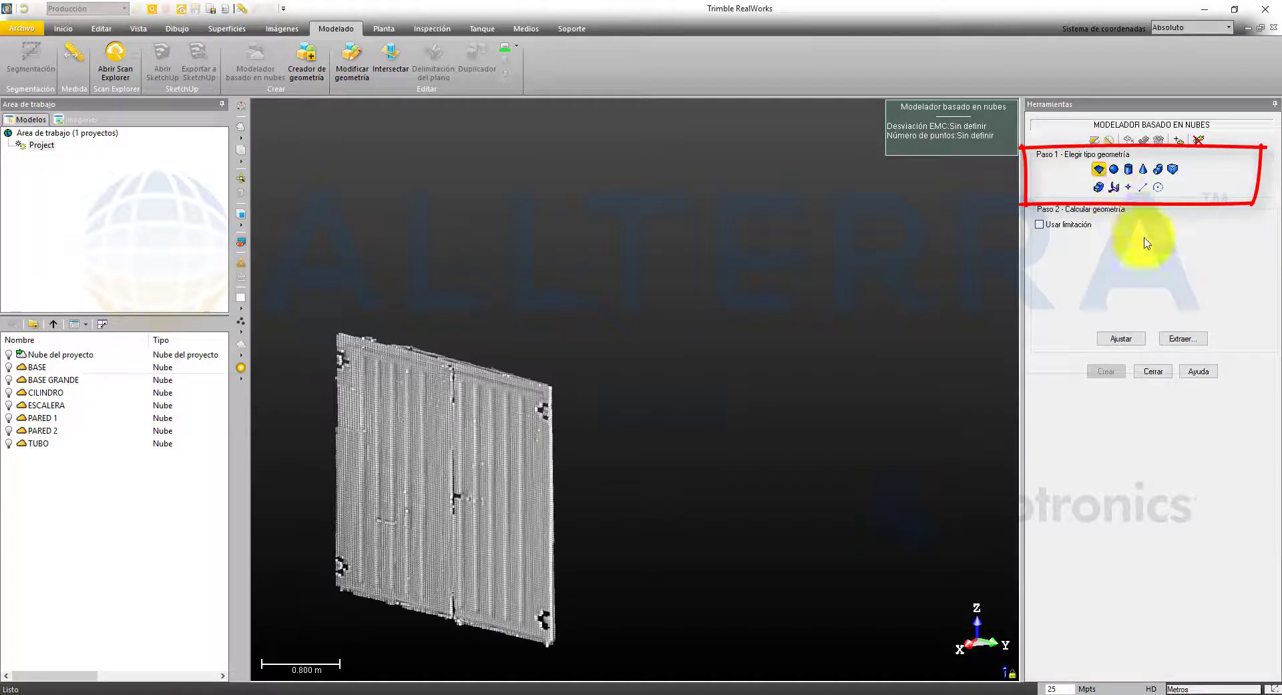
left_click(1180, 339)
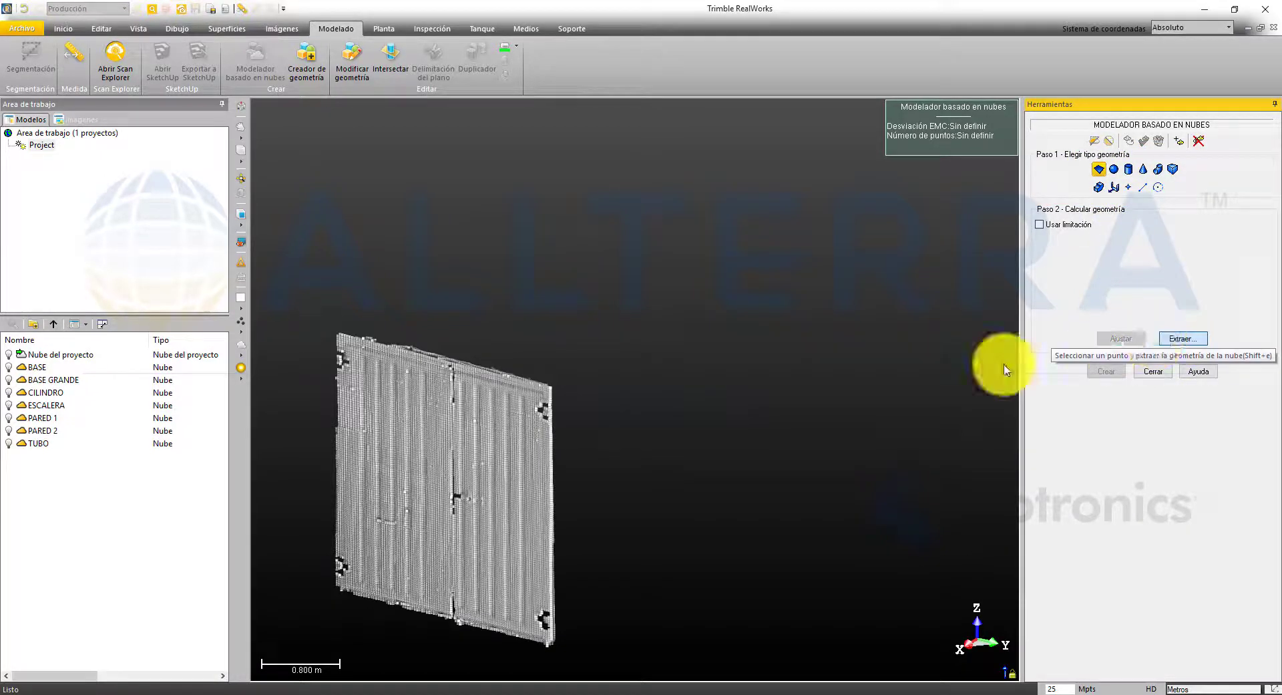
left_click(426, 443)
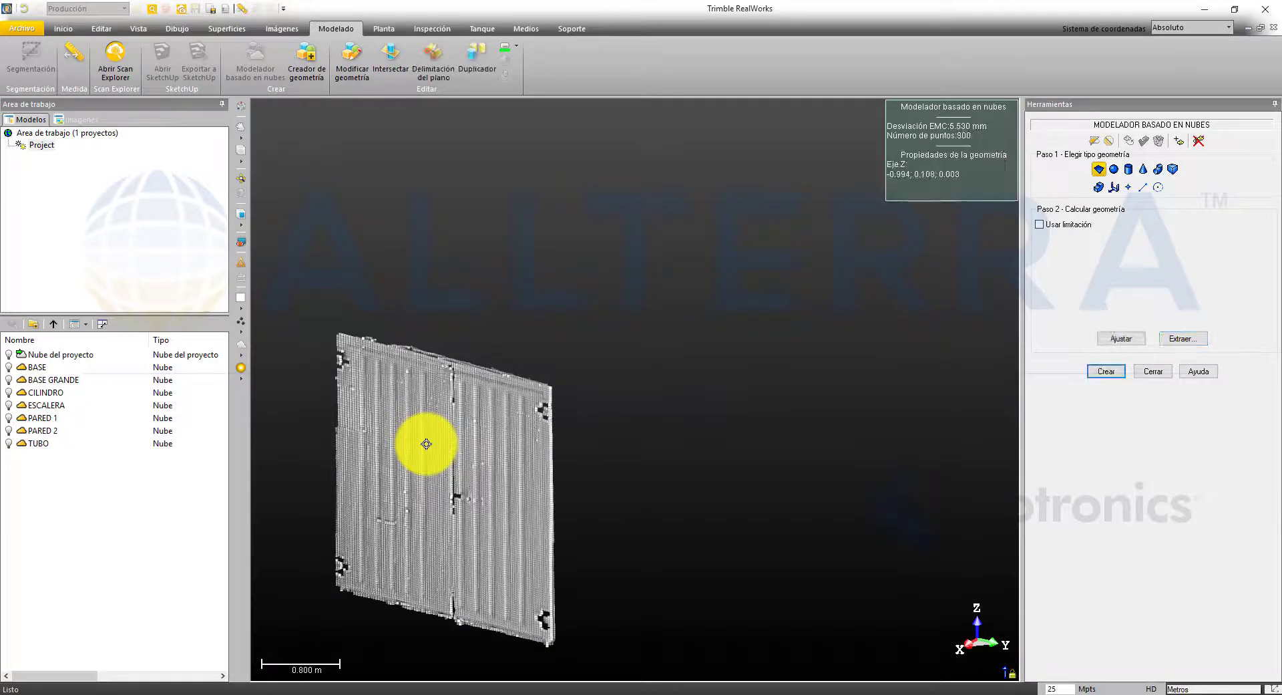
left_click(1110, 344)
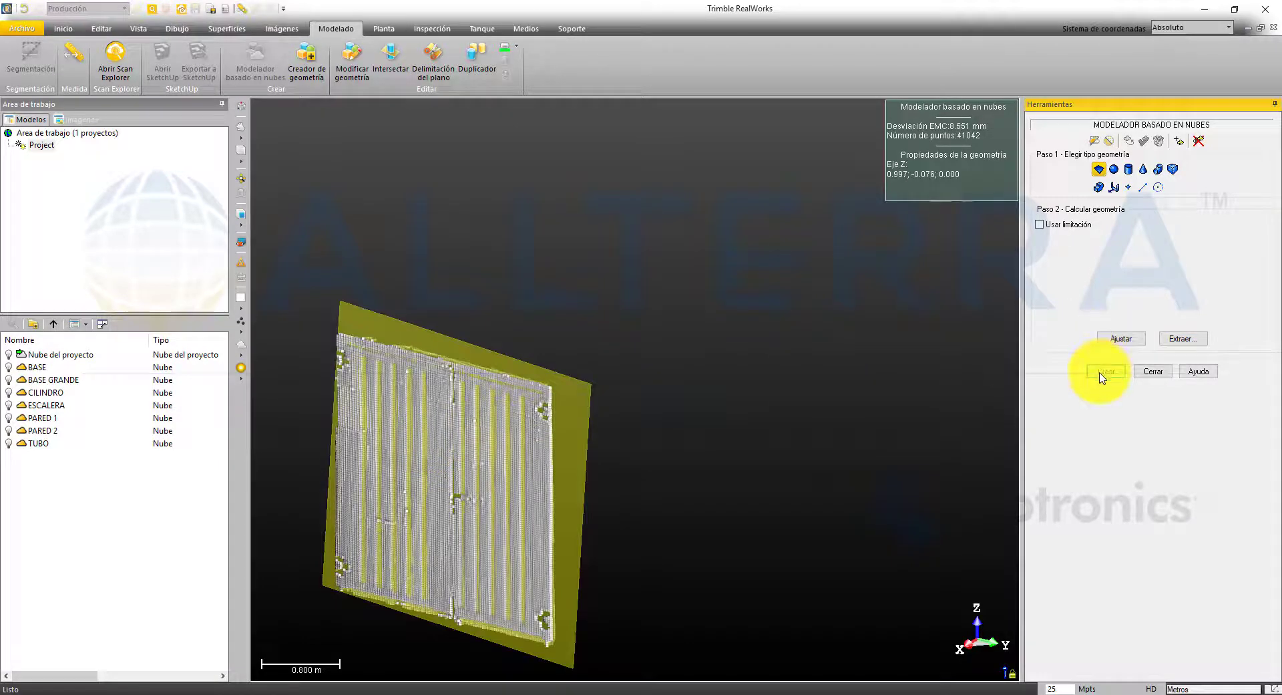
left_click(1106, 371)
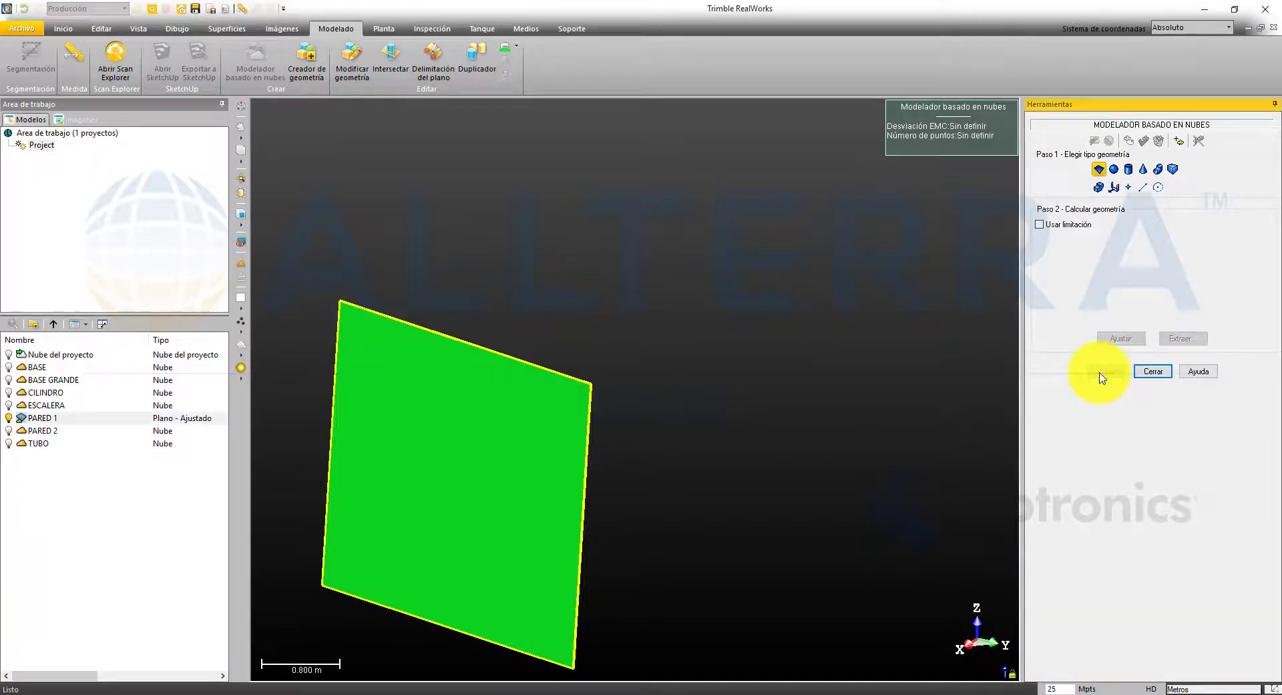
left_click(1157, 372)
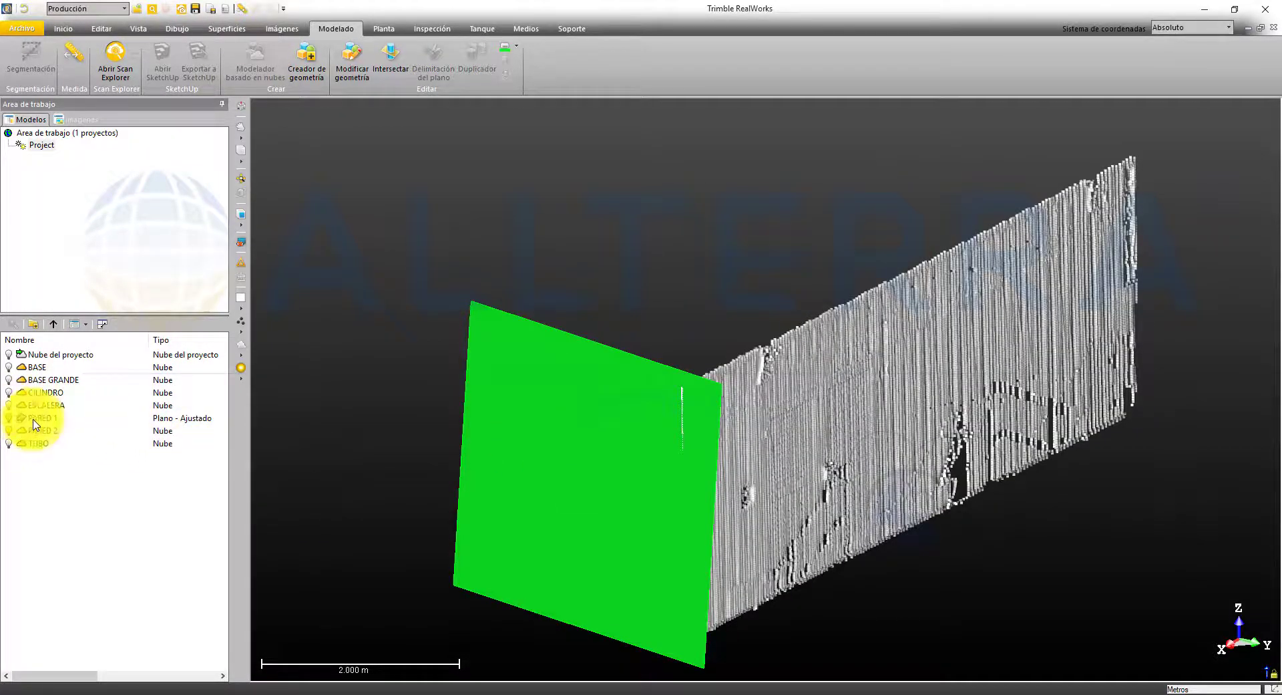
- Redefine the PARED 1 plane's boundary so its four corners match the corners of the scanned wall, and apply it
left_click(33, 419)
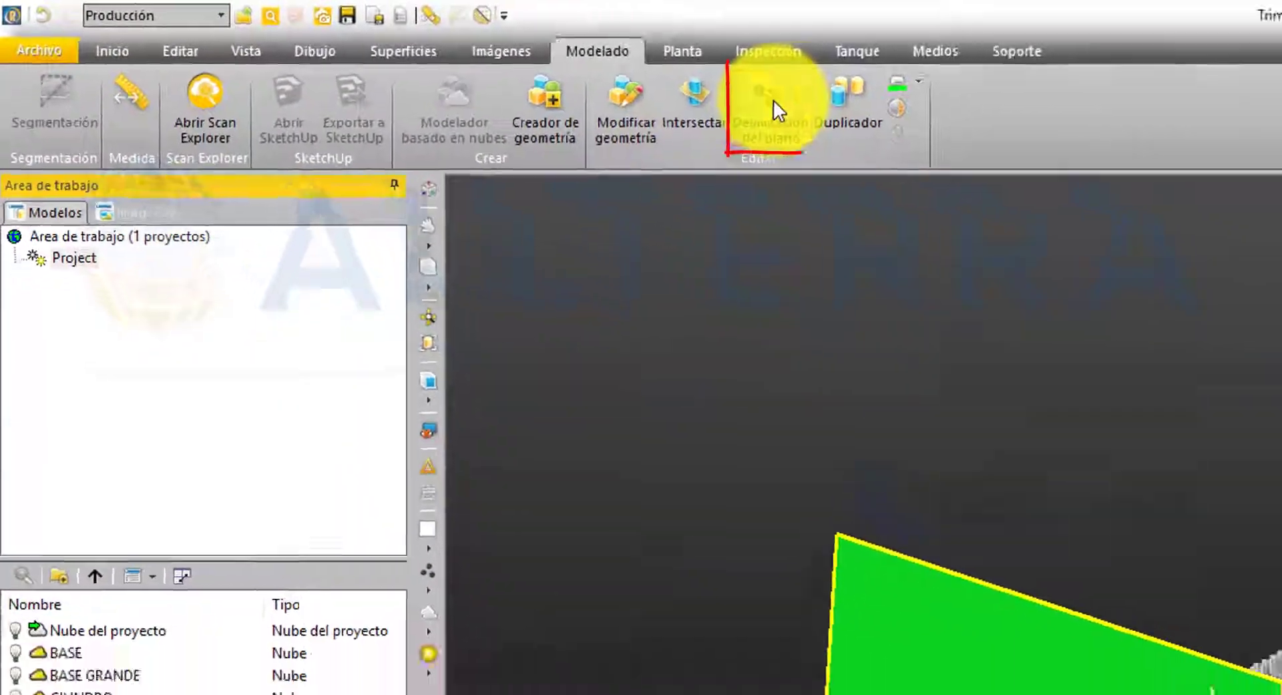
left_click(772, 101)
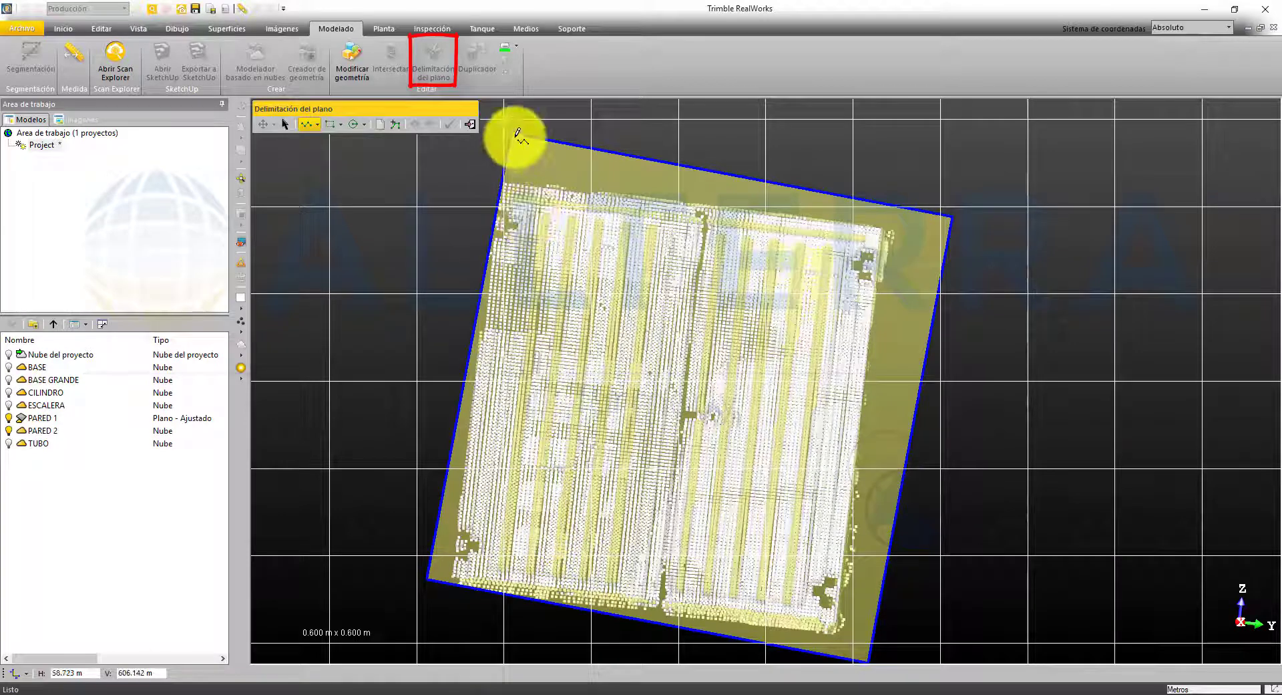
left_click(504, 182)
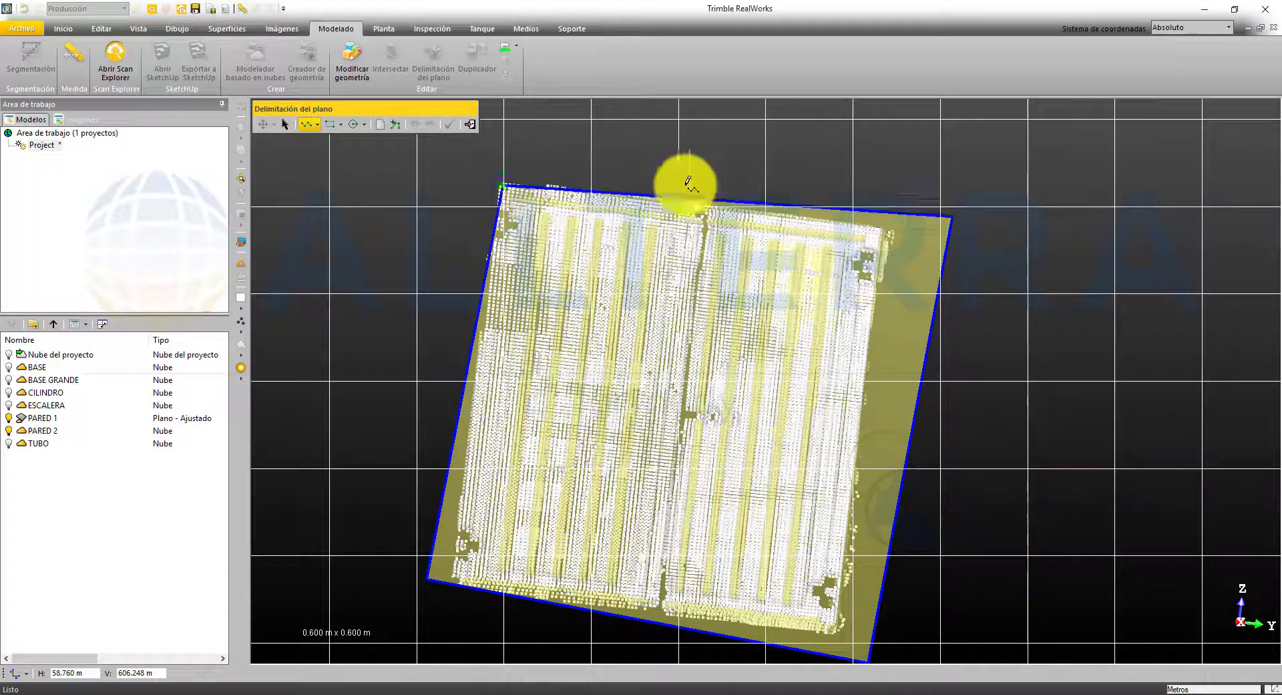
left_click(951, 215)
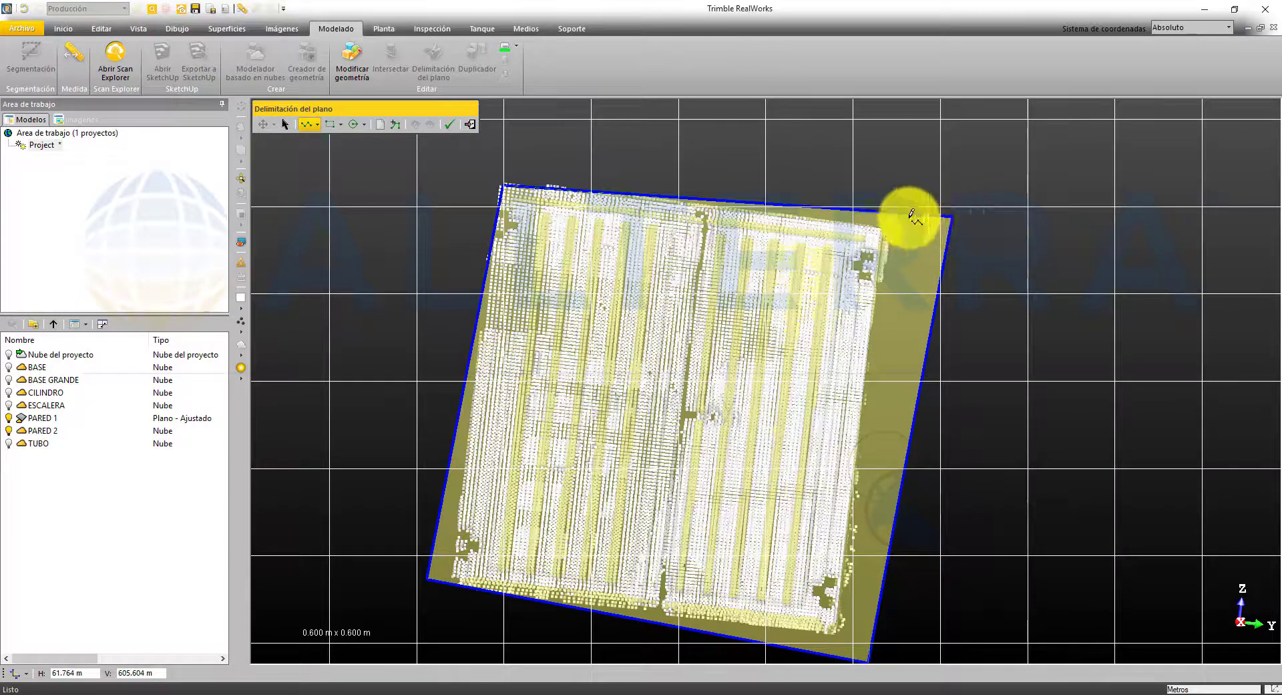
left_click(878, 227)
scroll(852, 574, "down", 1)
middle_click_drag(872, 583, 890, 538)
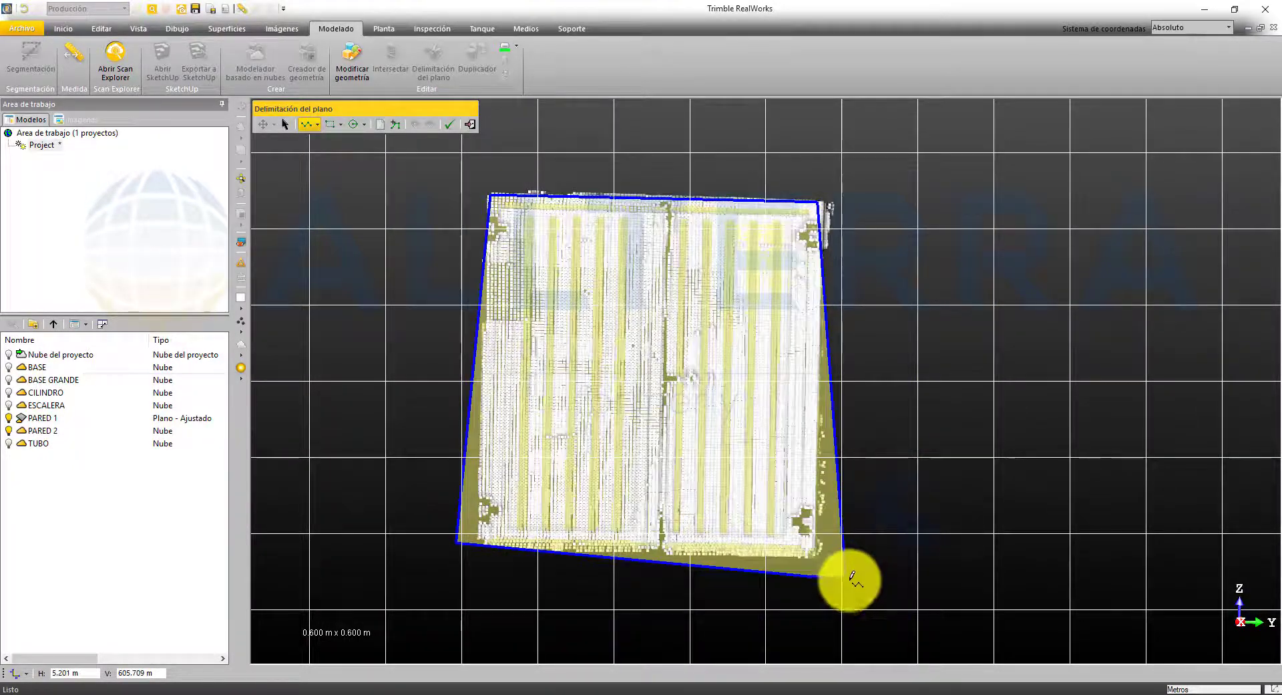
left_click(815, 553)
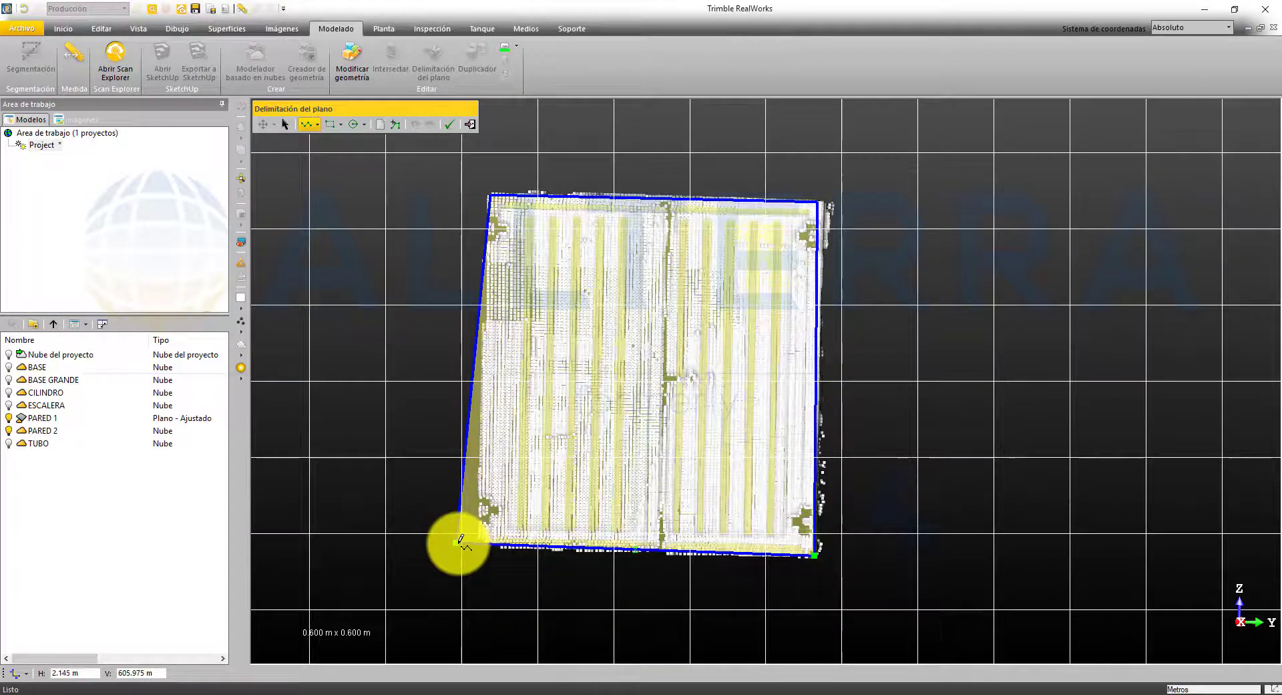
left_click(488, 543)
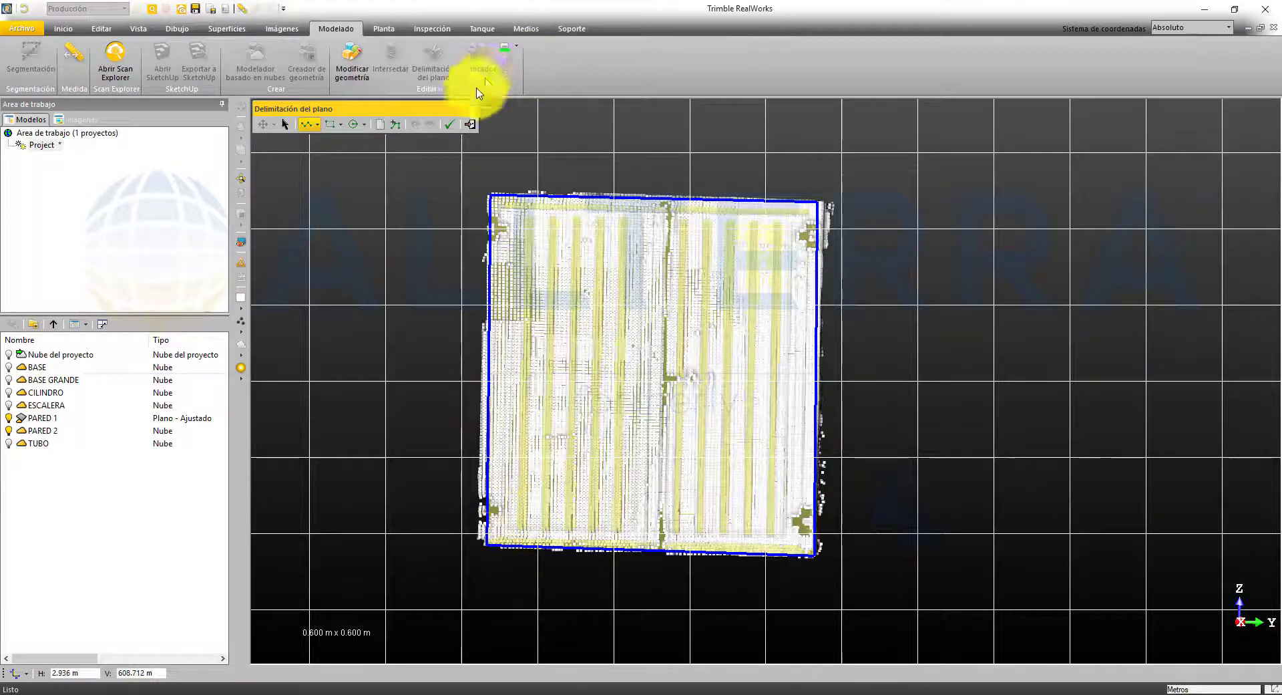
left_click(447, 127)
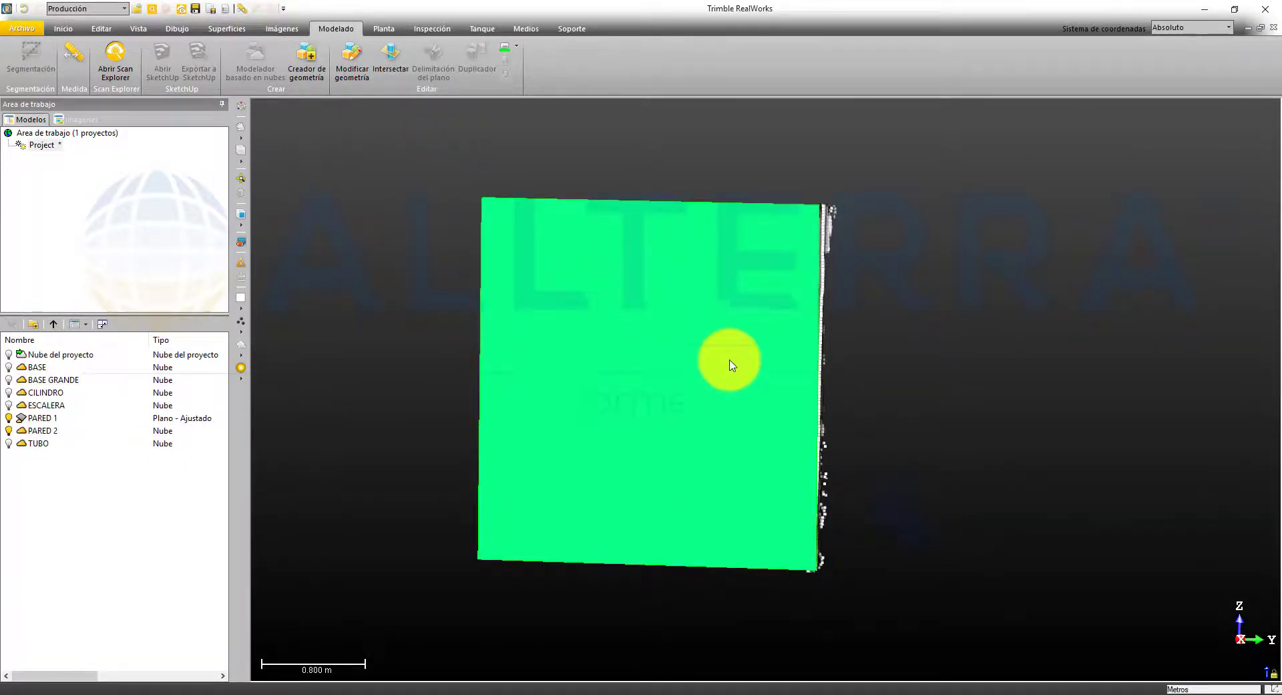
- Hide the PARED 1 plane and create a plane fitted to the entire PARED 2 cloud with the cloud-based modeler
left_click_drag(730, 362, 868, 323)
scroll(612, 384, "down", 4)
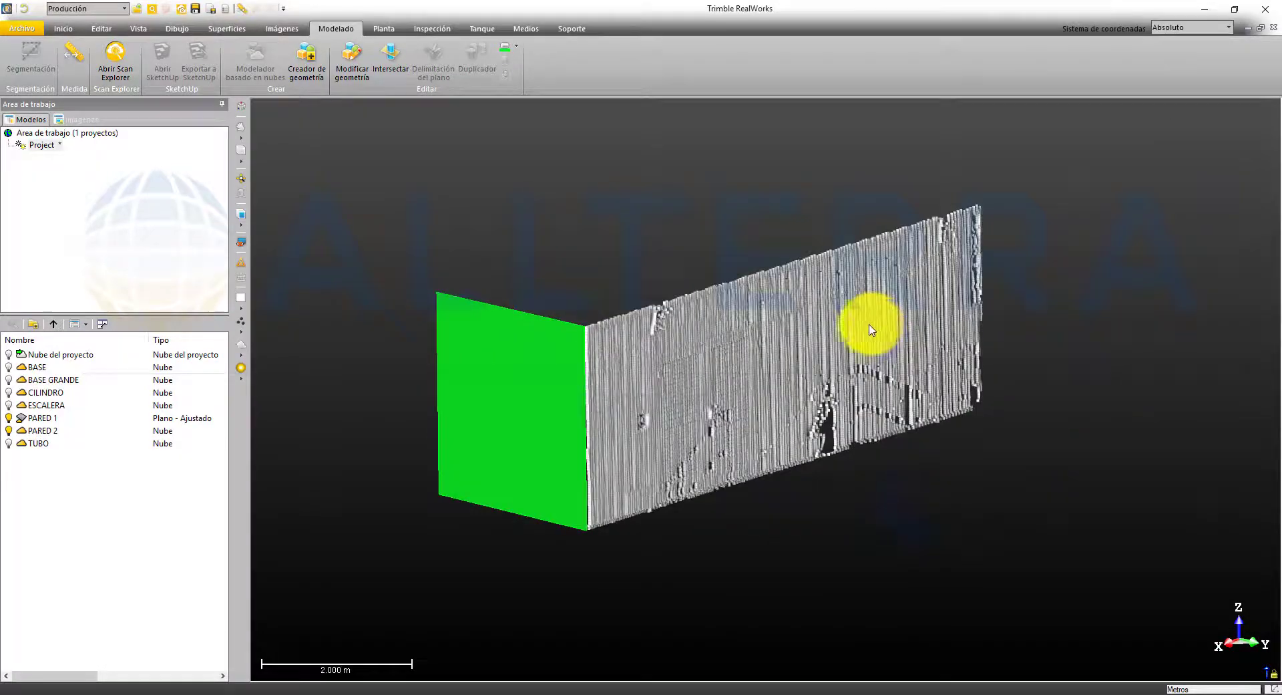
left_click(8, 418)
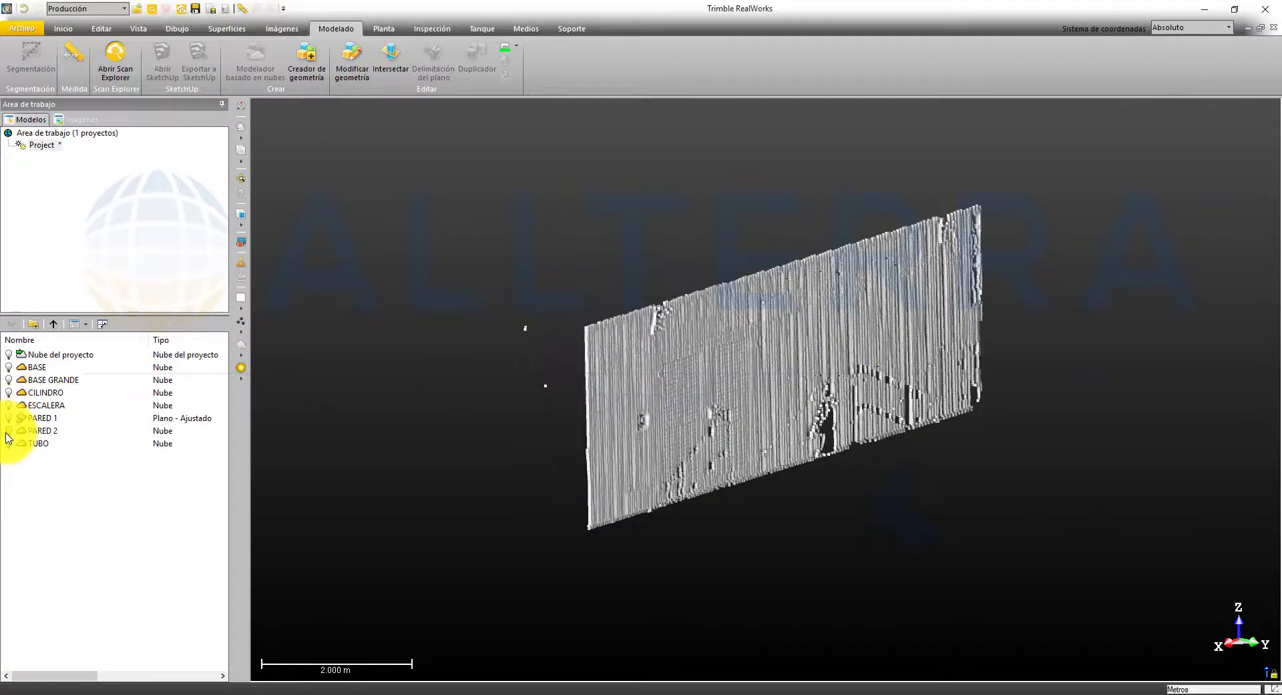
left_click(28, 432)
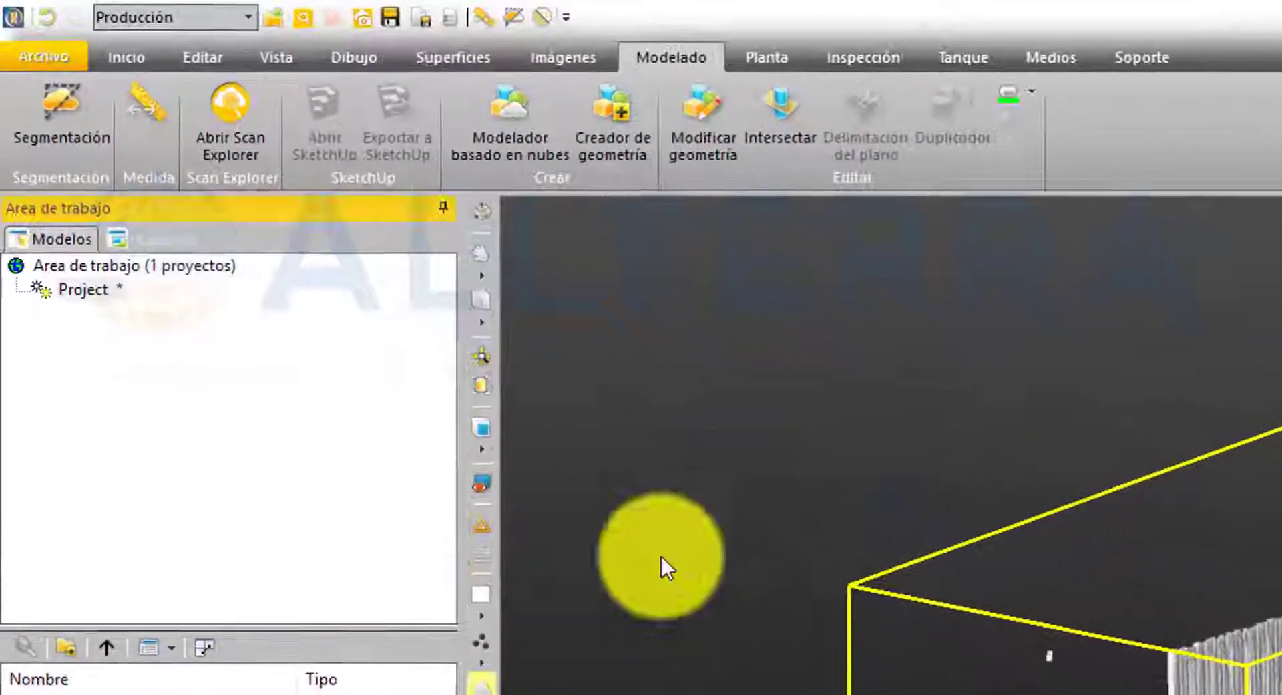
left_click(510, 142)
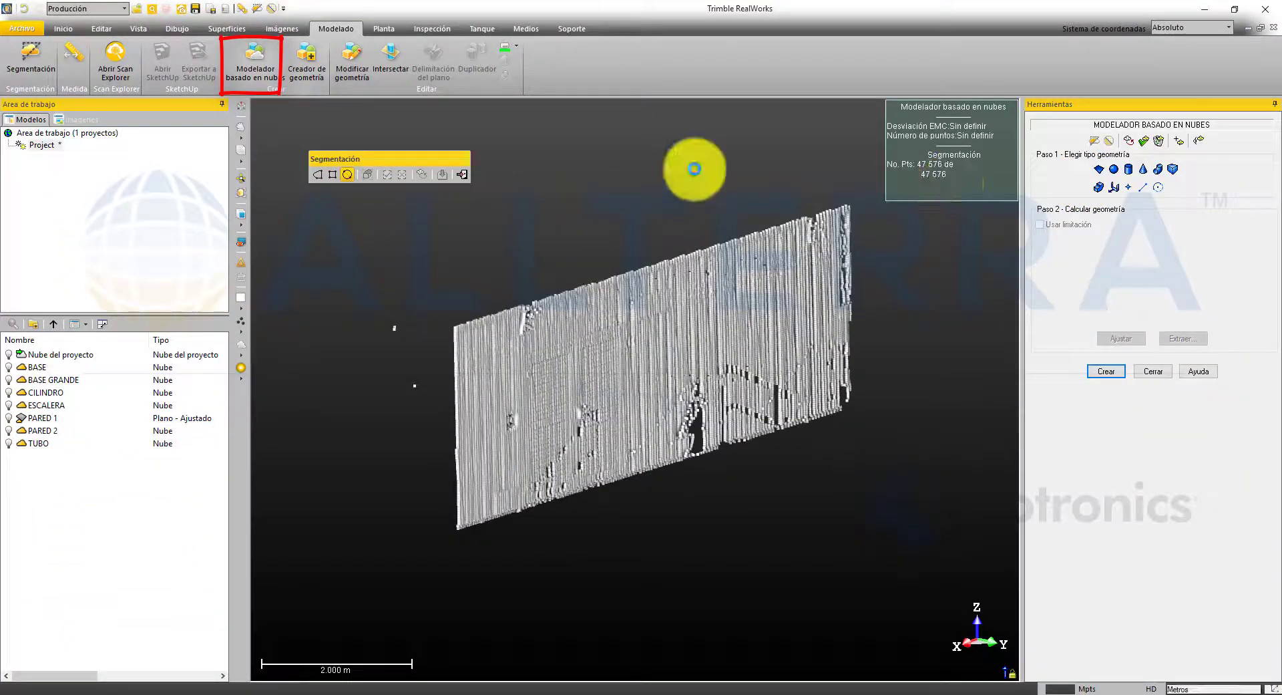
left_click(460, 175)
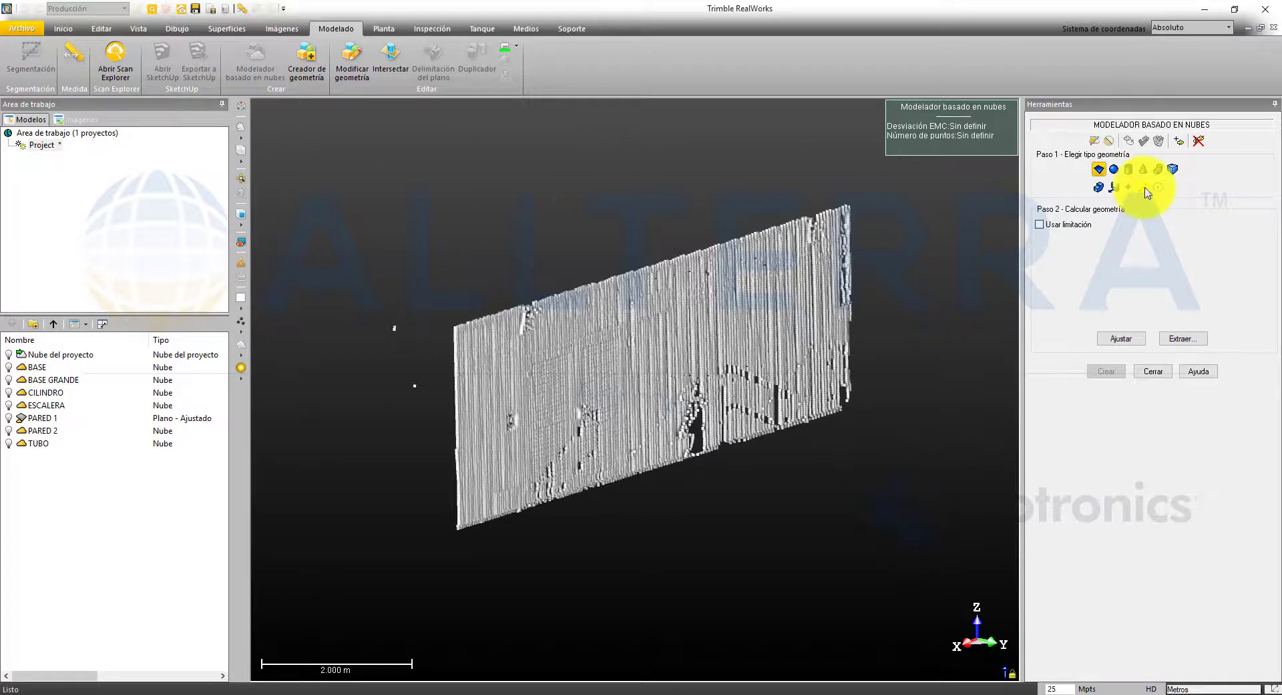
left_click(1182, 342)
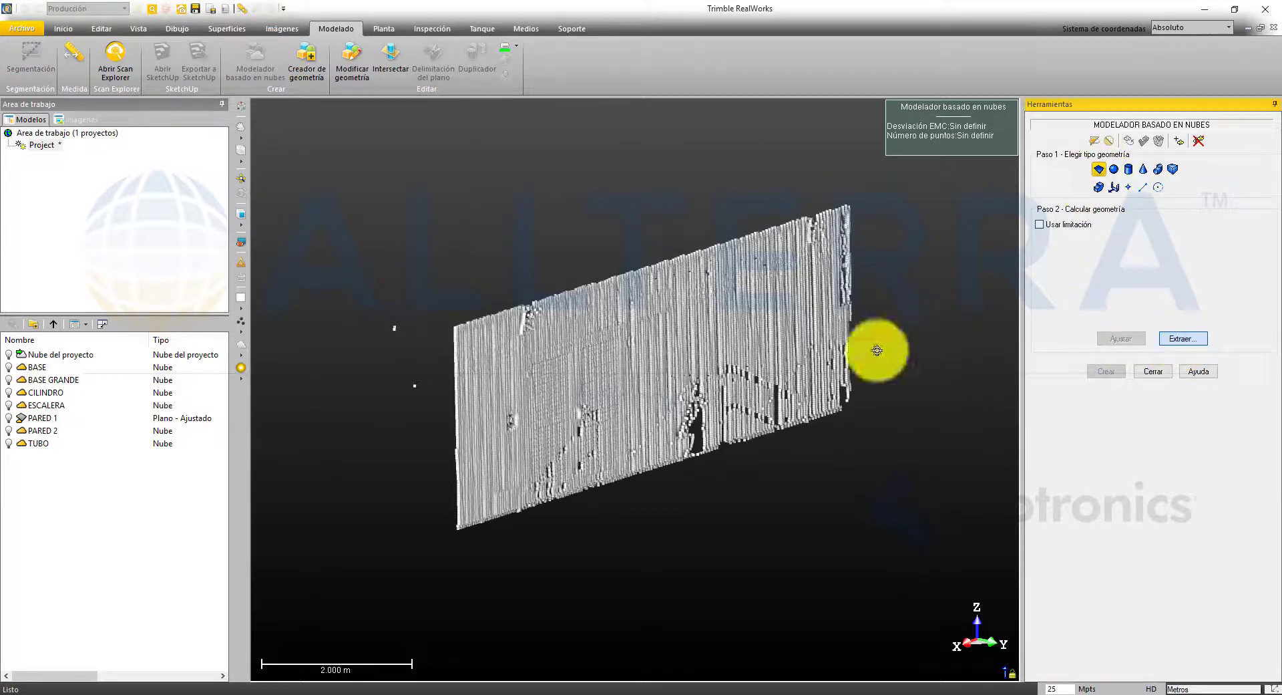
left_click(615, 358)
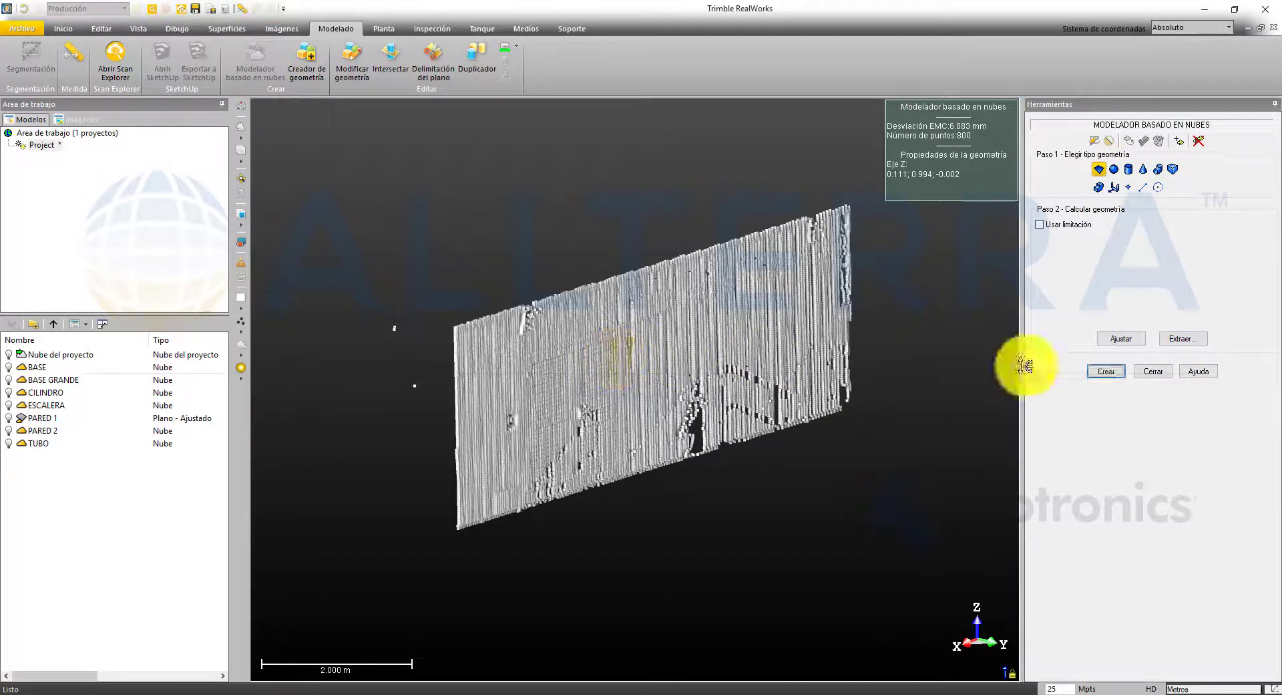
left_click(1134, 342)
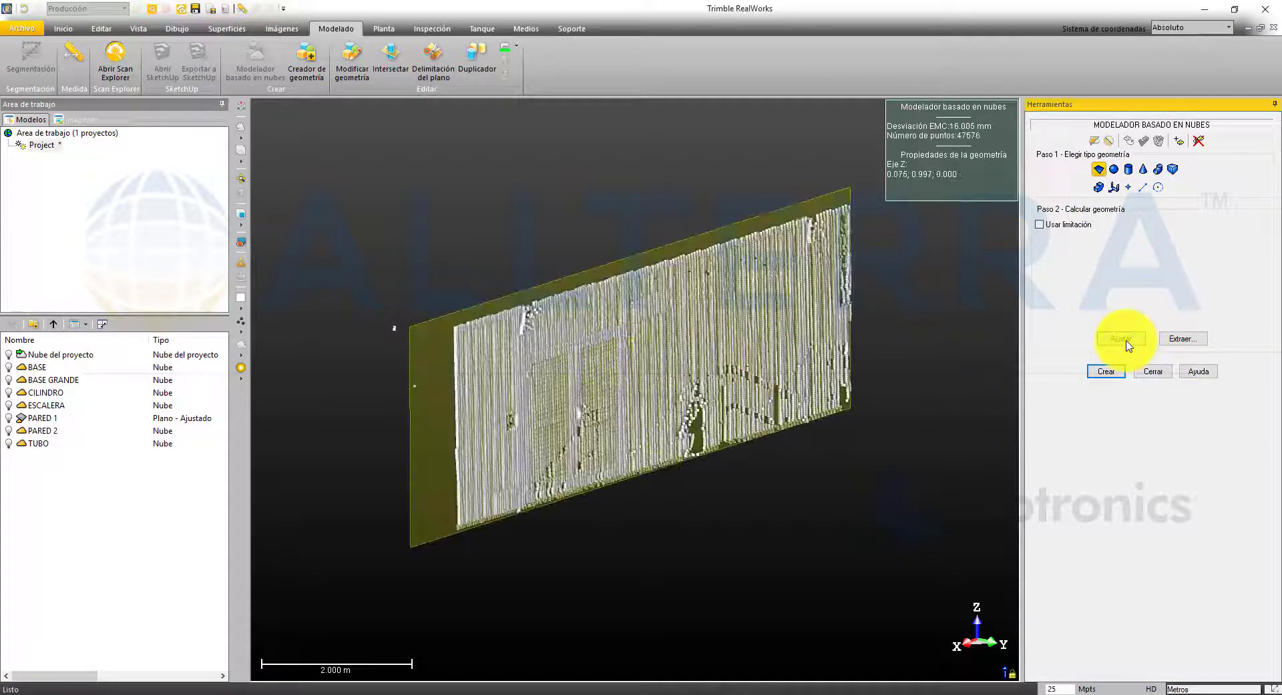
left_click(1102, 371)
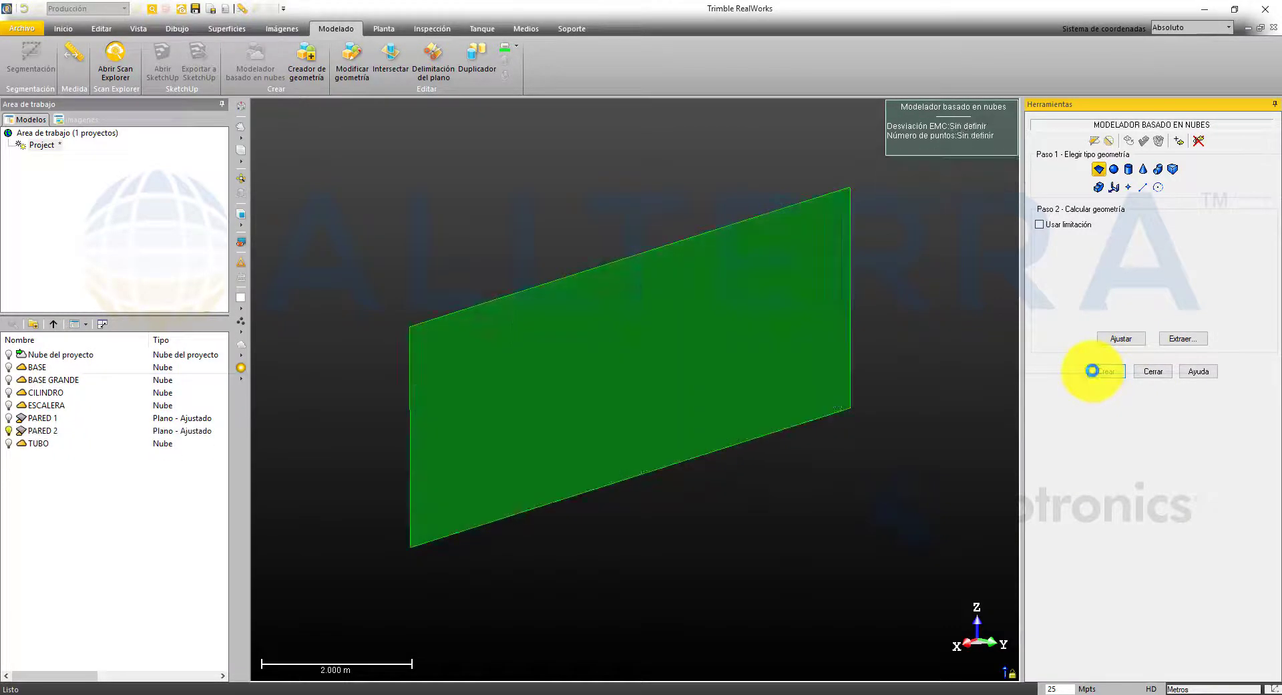
left_click(1146, 372)
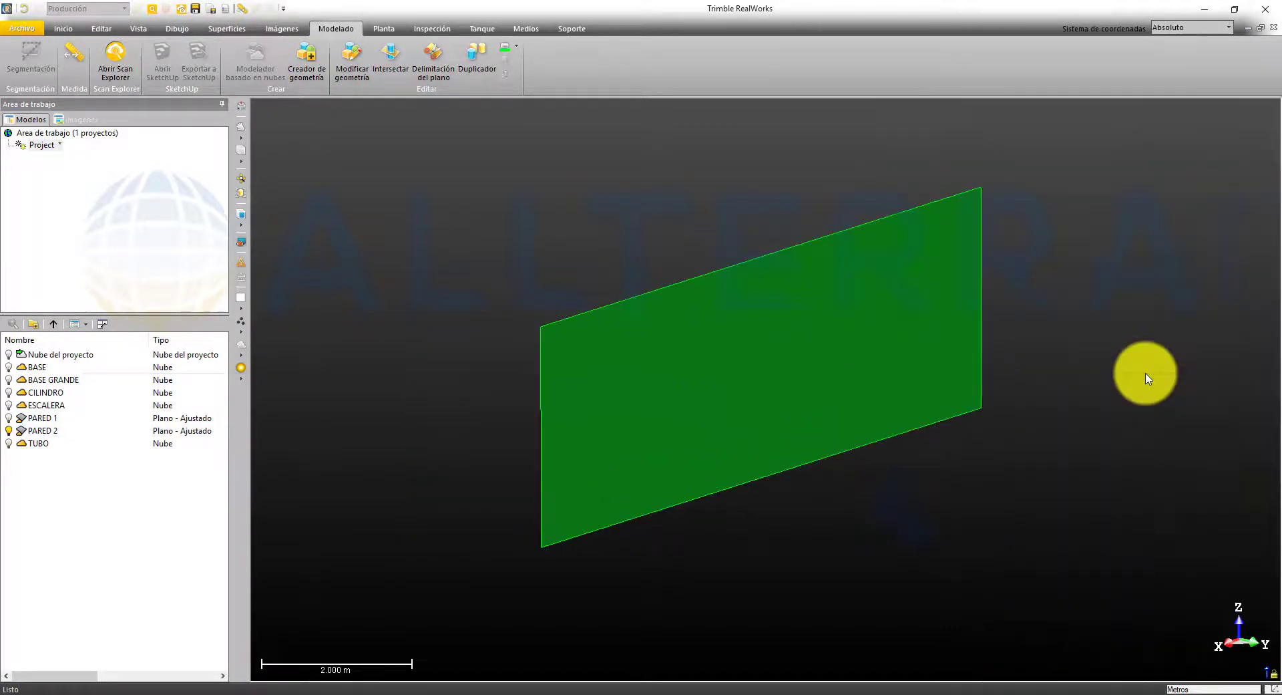
- Show the PARED 1 plane again and inspect where the two wall planes cross
left_click(7, 418)
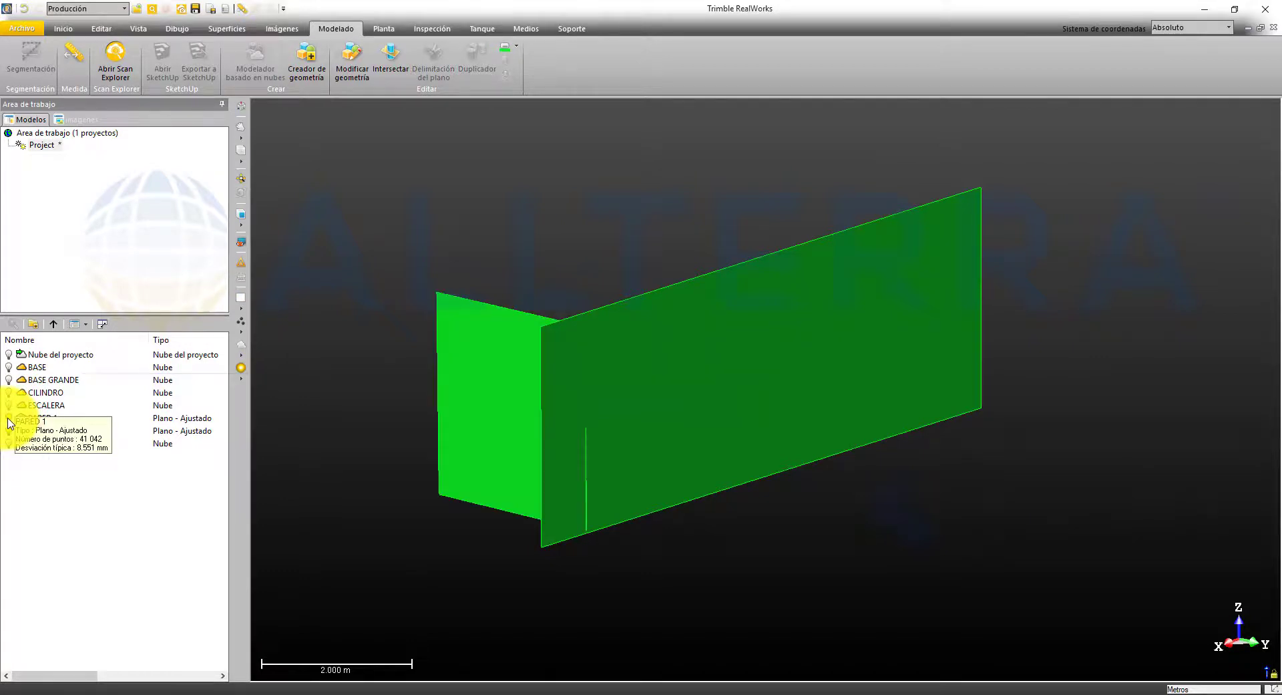
left_click_drag(672, 333, 640, 354)
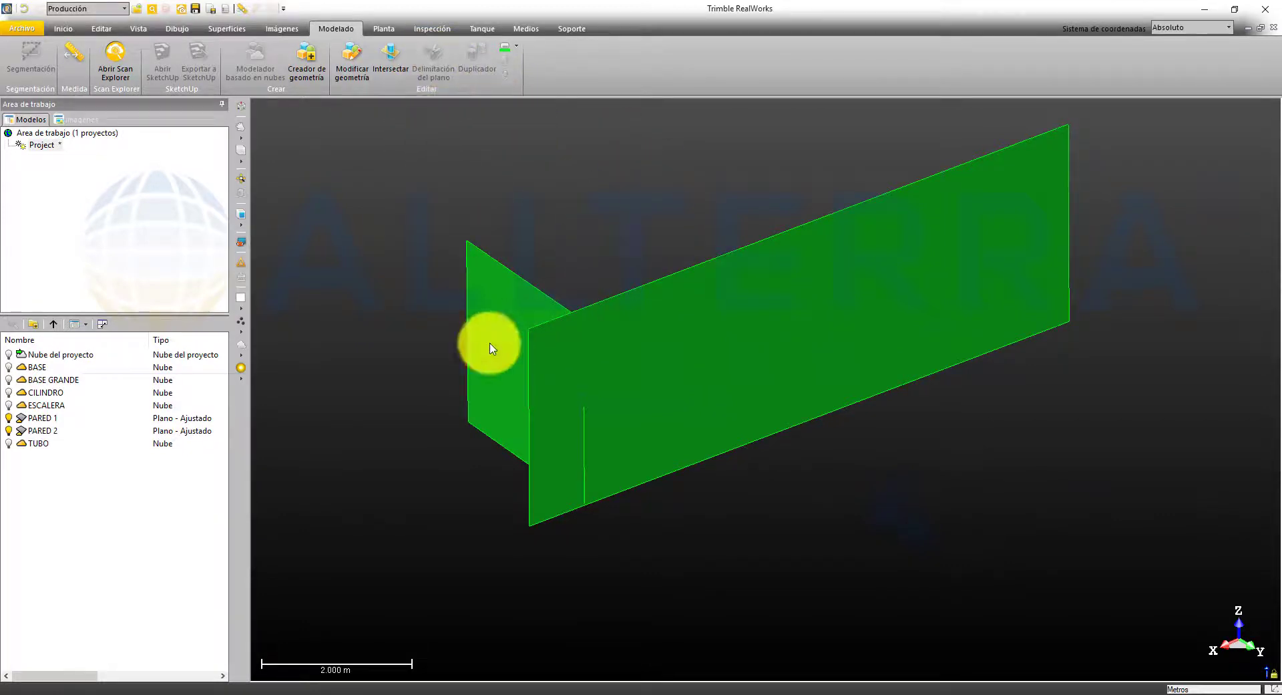
left_click_drag(491, 348, 662, 276)
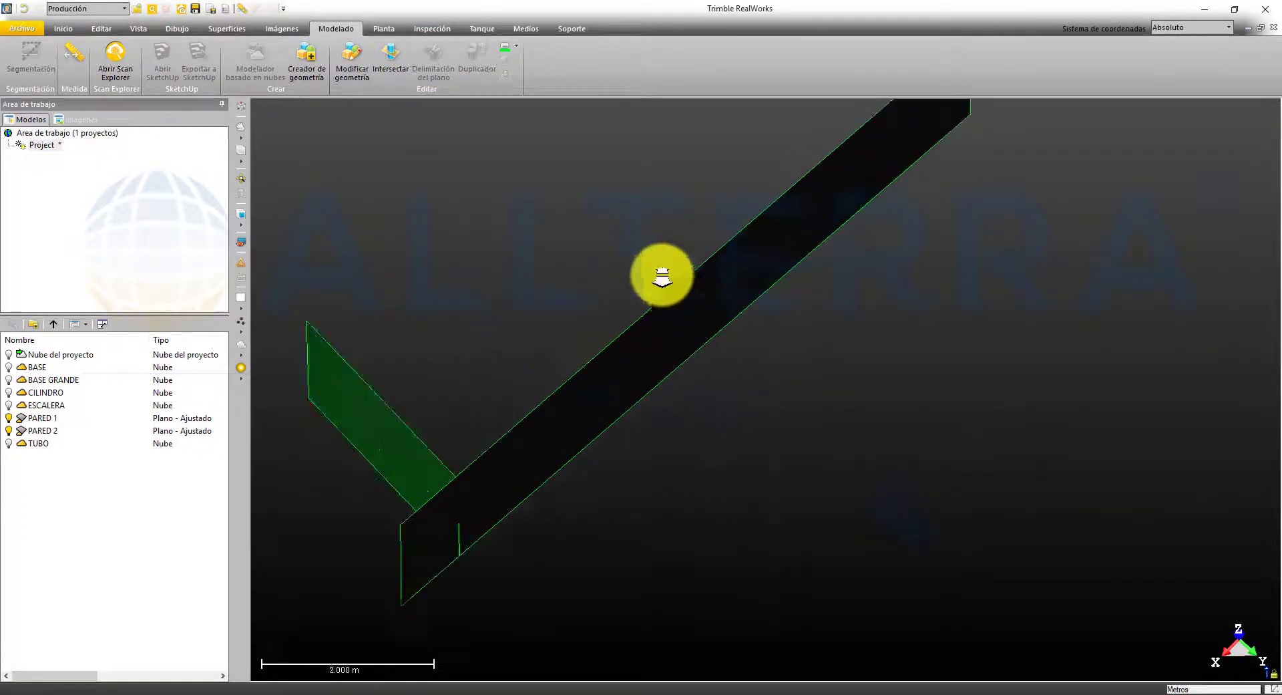
scroll(662, 276, "down", 2)
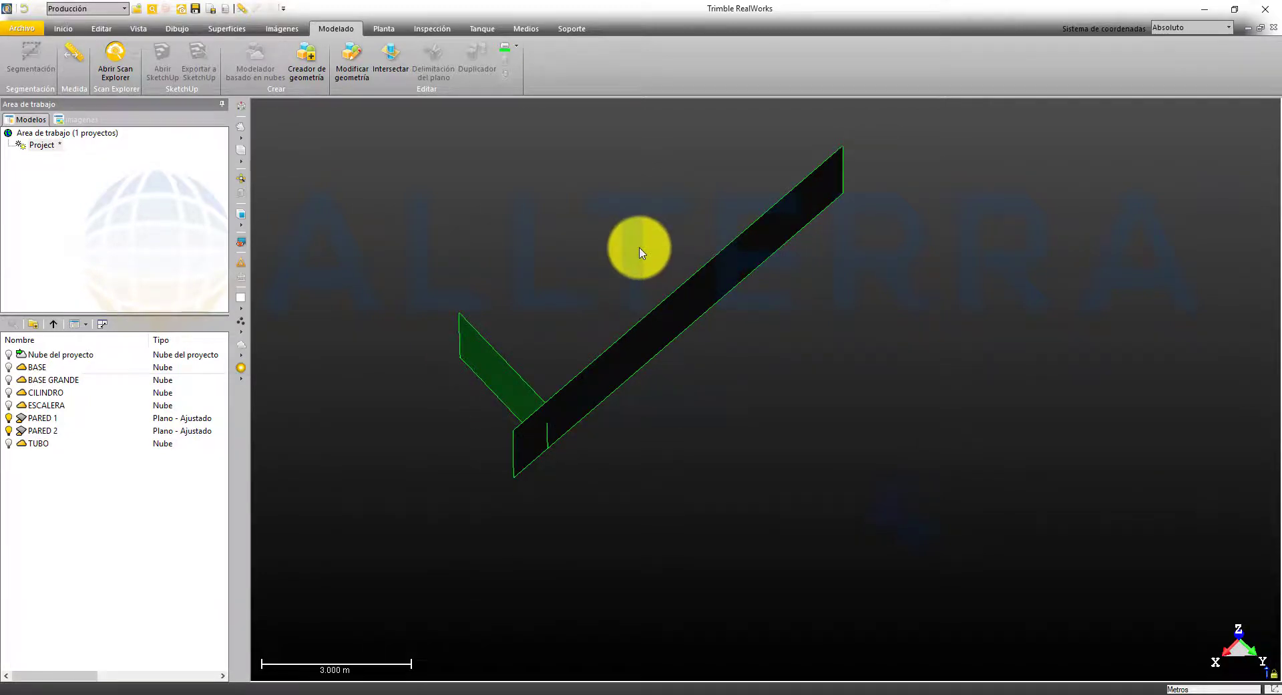
- Start the Intersect tool on the PARED 2 plane and trim it where it meets the PARED 1 plane
left_click(52, 430)
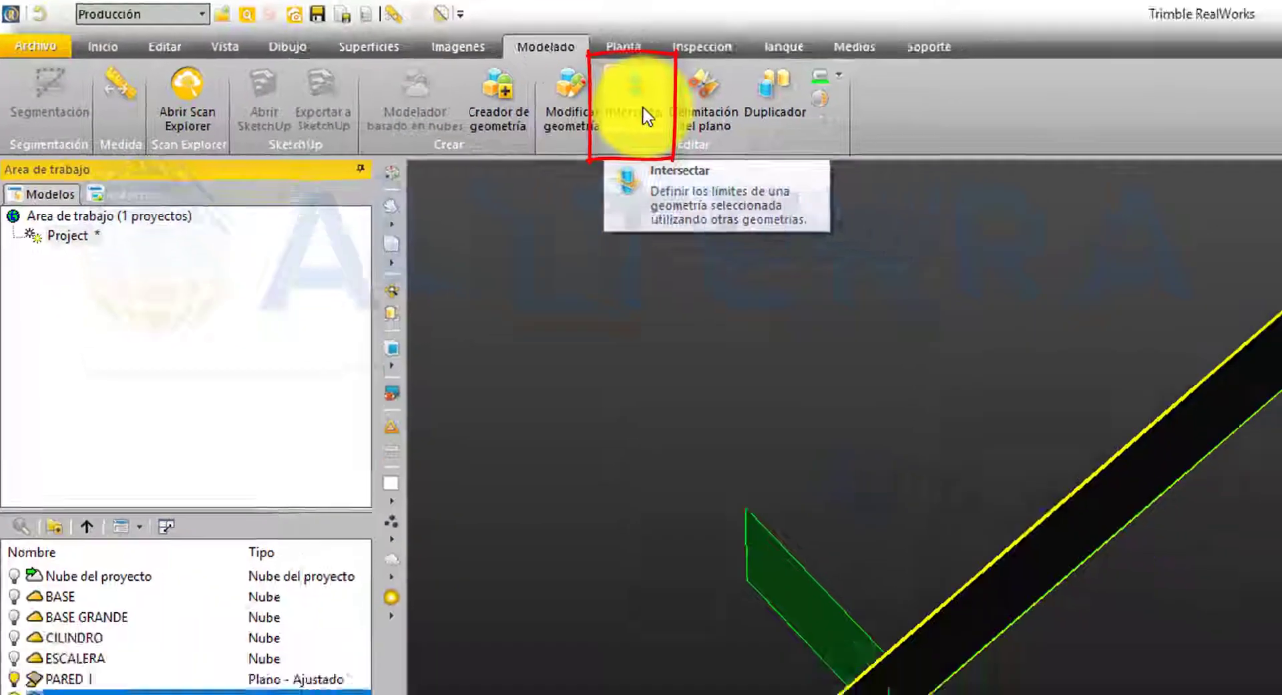
left_click(643, 108)
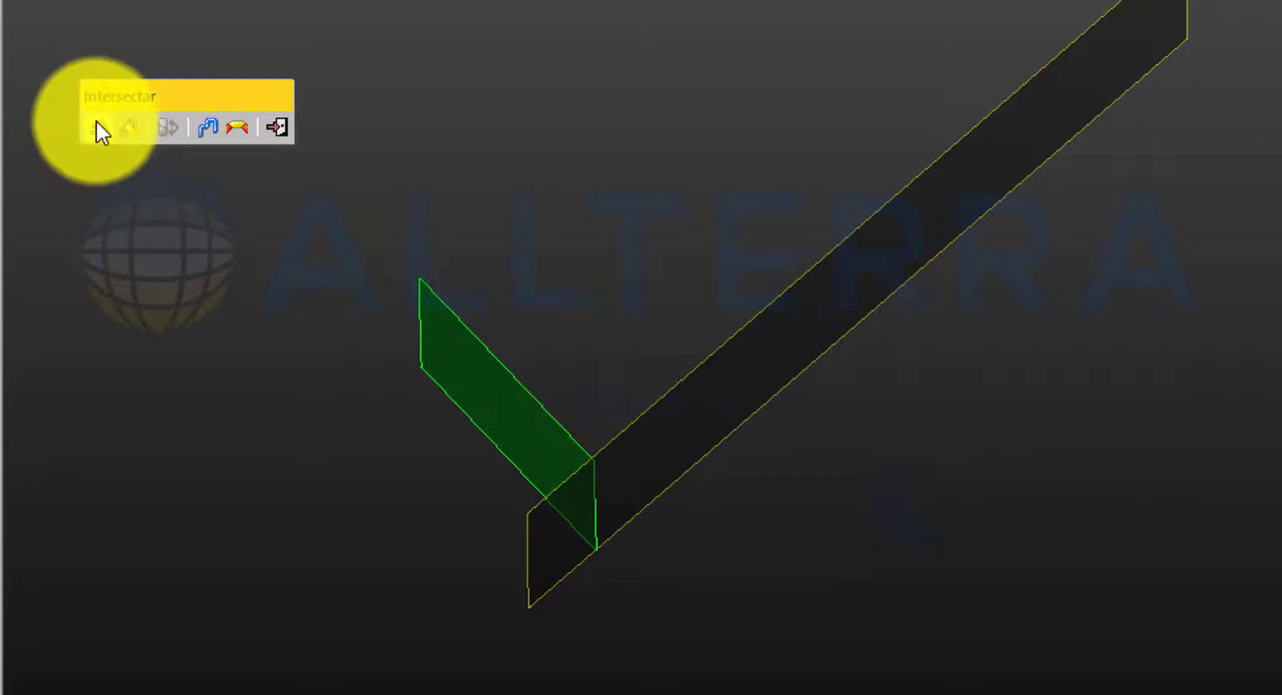
left_click(97, 127)
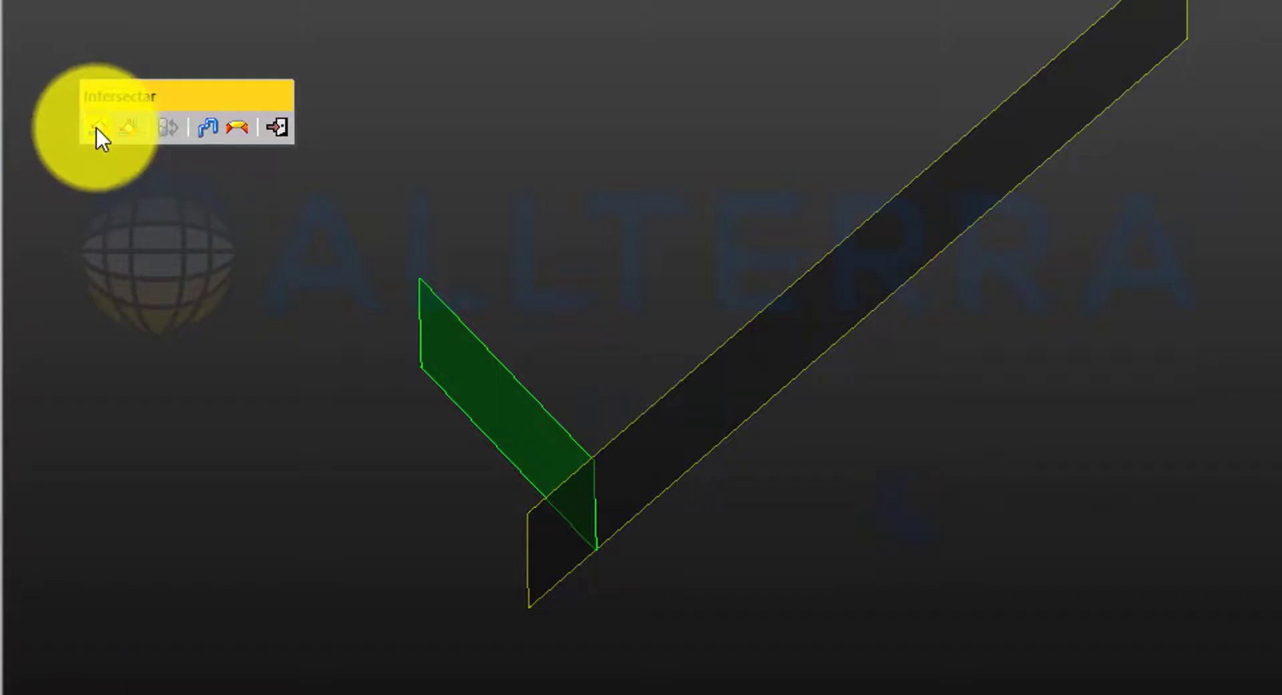
left_click(523, 405)
mouse_move(590, 527)
middle_mouse_down()
mouse_move(582, 374)
mouse_move(538, 361)
mouse_move(537, 460)
mouse_move(509, 541)
mouse_move(492, 538)
middle_mouse_up()
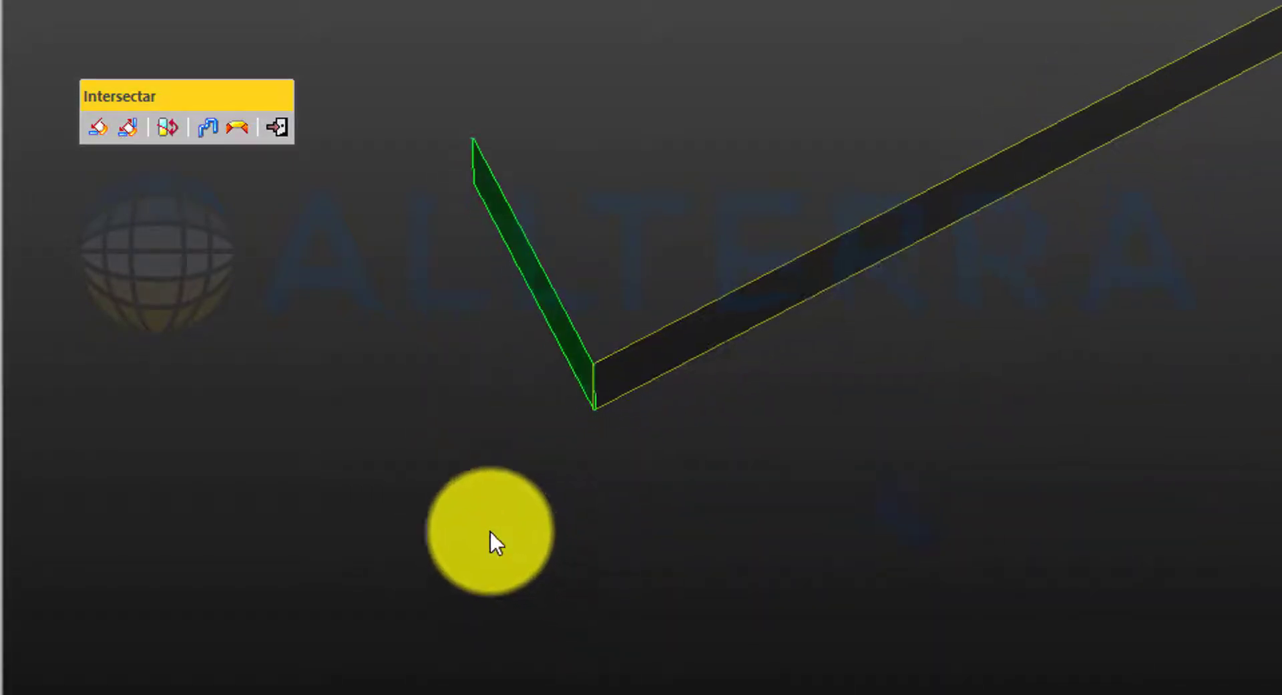
- Intersect the PARED 1 plane with the PARED 2 plane at the shared corner and close the Intersect tool
left_click(513, 254)
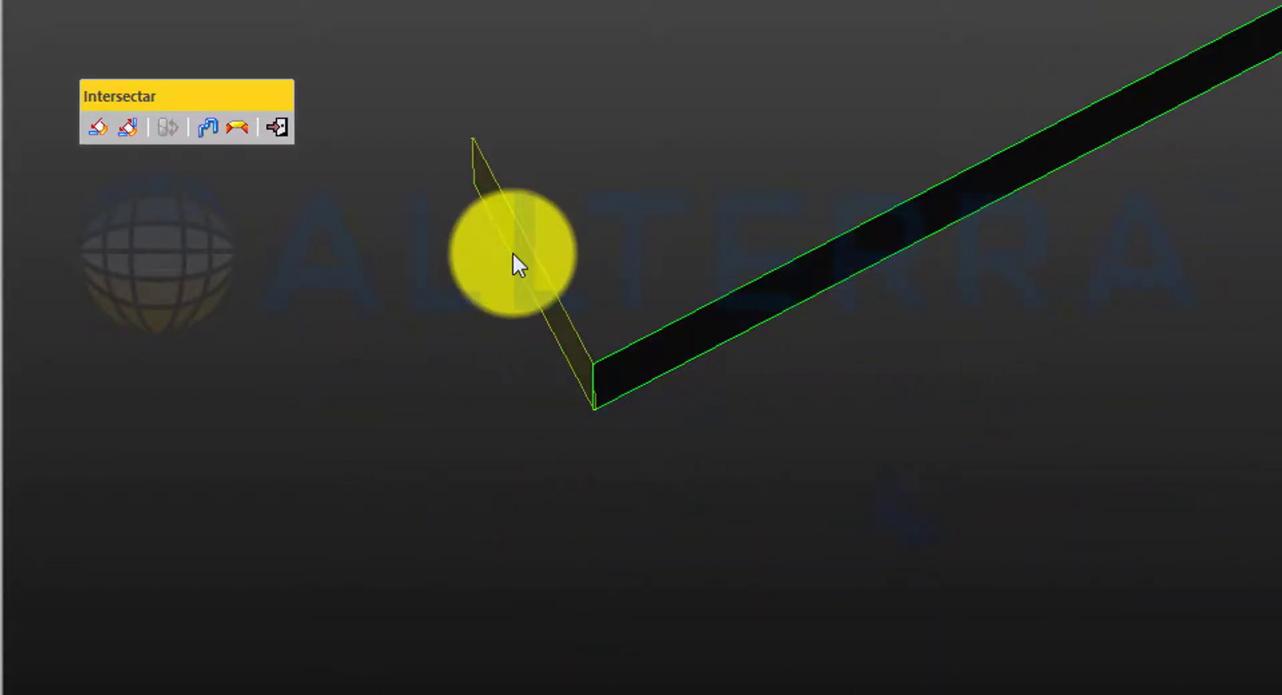
left_click(103, 132)
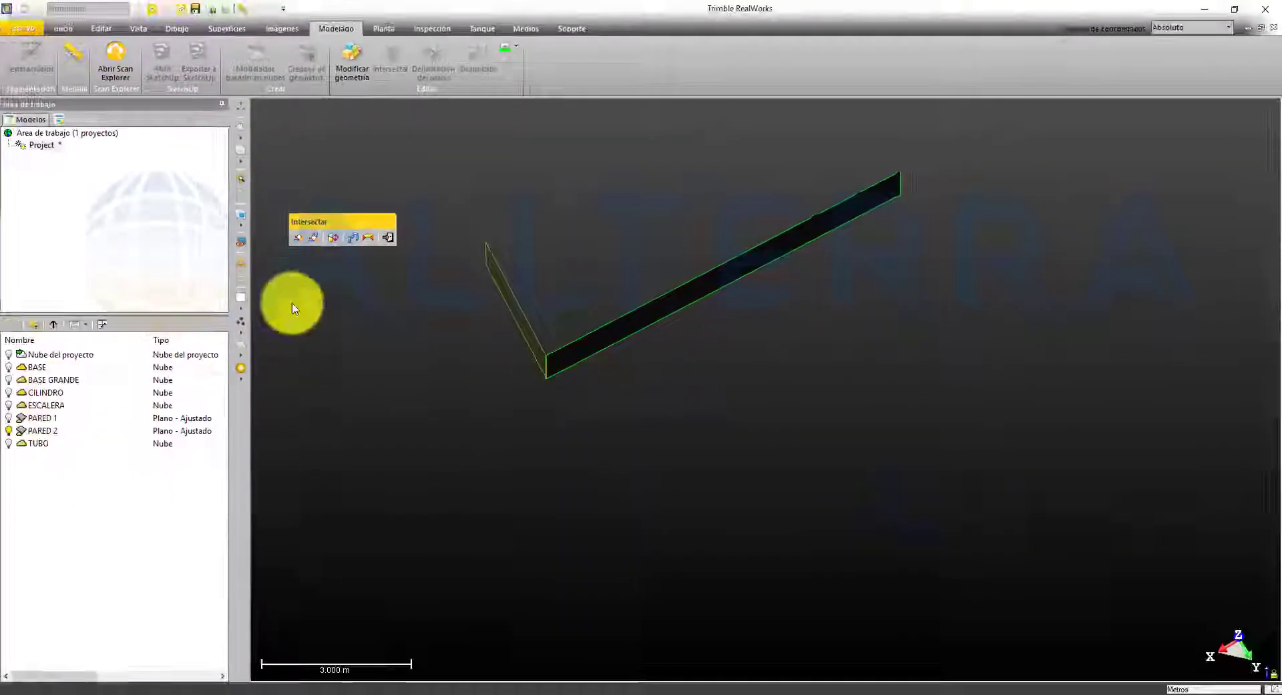
left_click(392, 238)
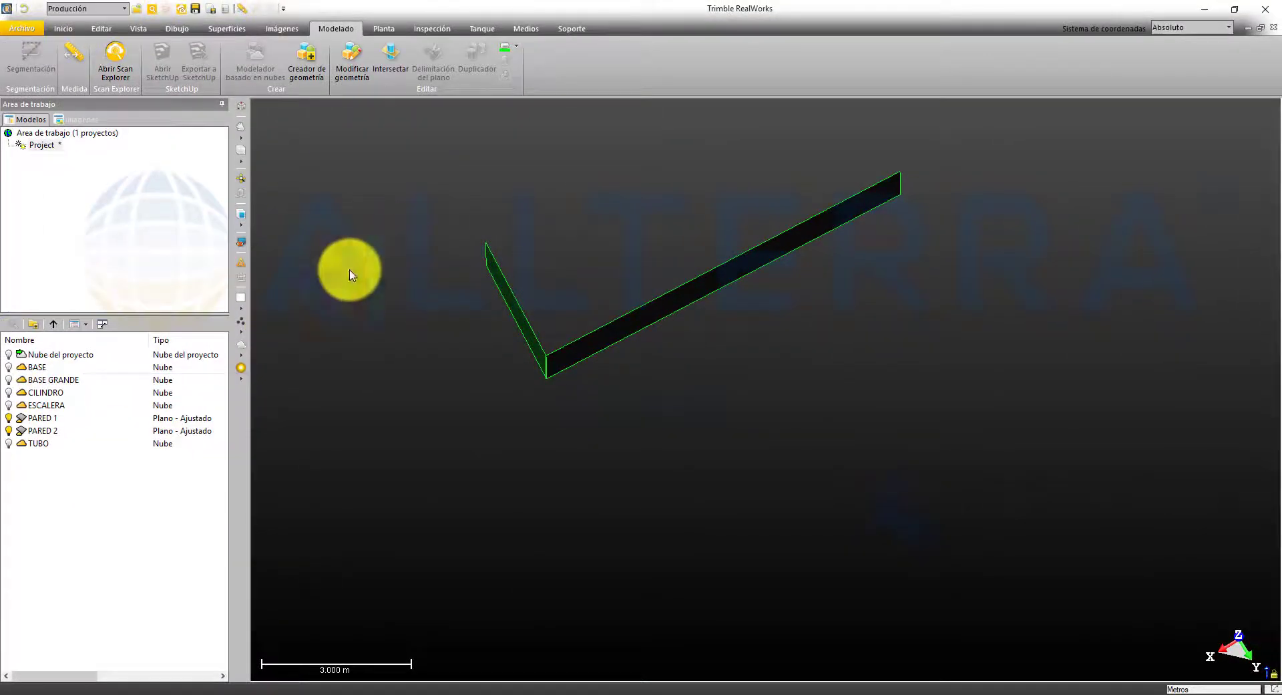
- Show the point clouds of PARED 1 and PARED 2 together with their planes
left_click_drag(564, 394, 513, 321)
right_click(36, 423)
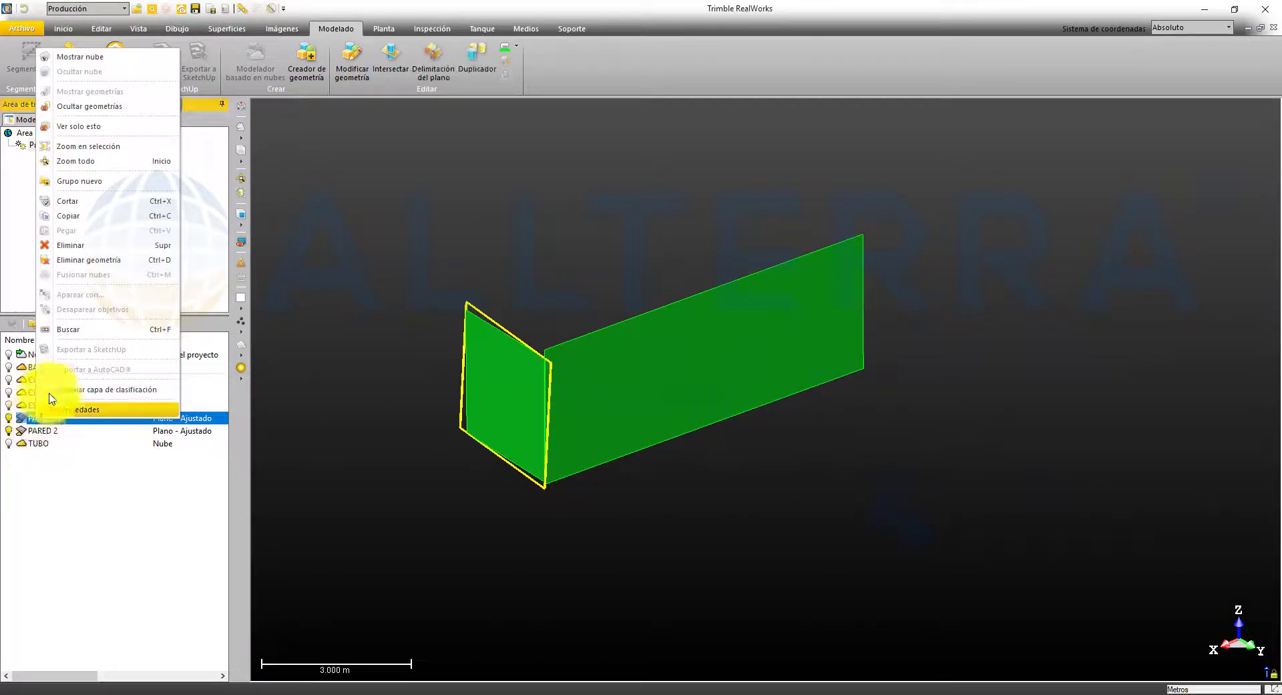
left_click(85, 64)
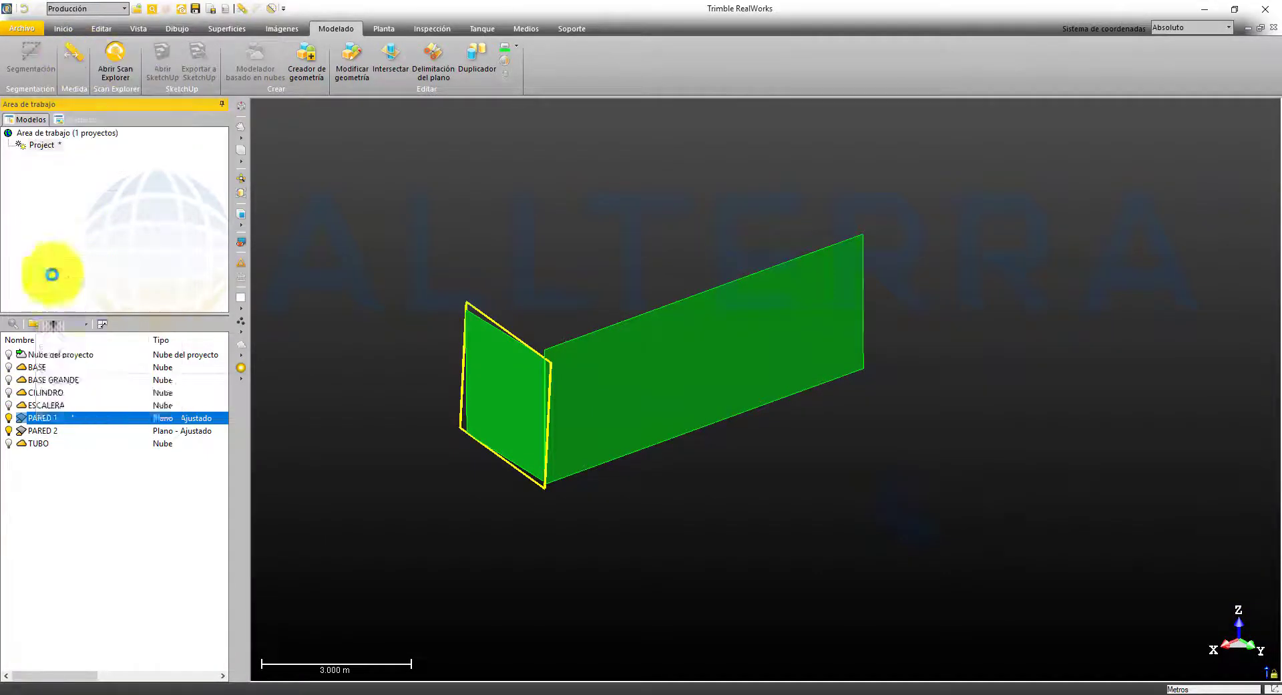
right_click(31, 430)
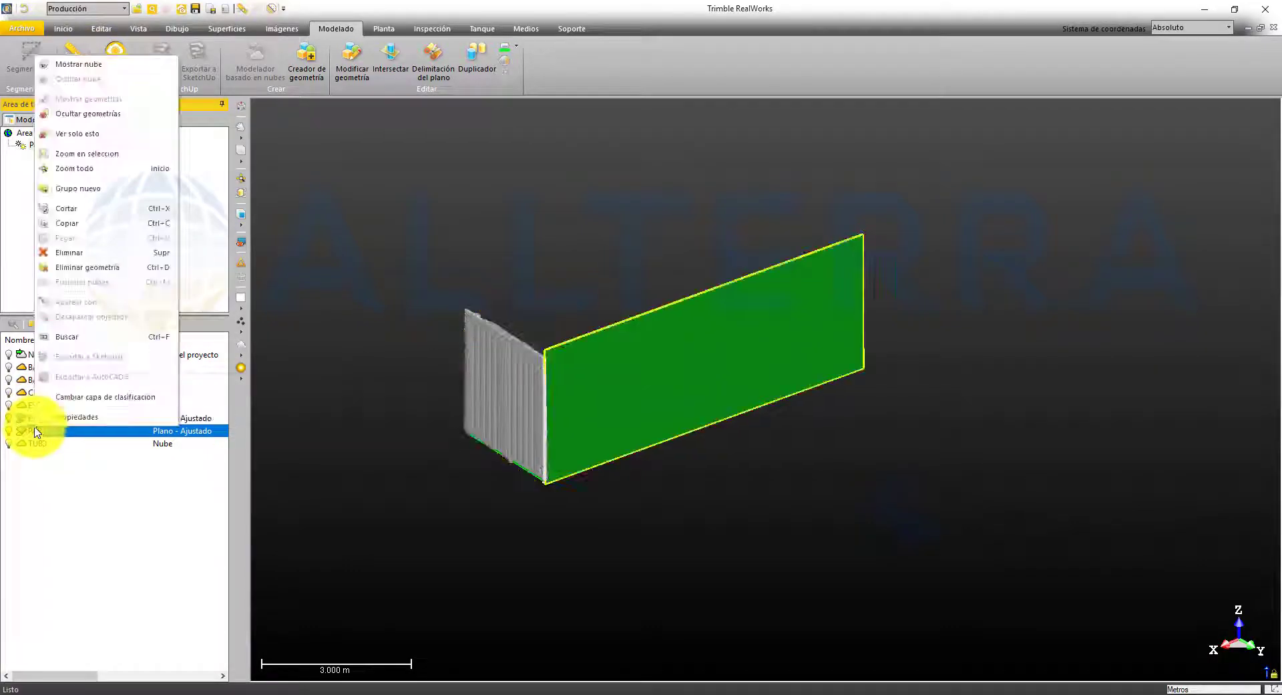
left_click(89, 64)
left_click_drag(523, 410, 480, 386)
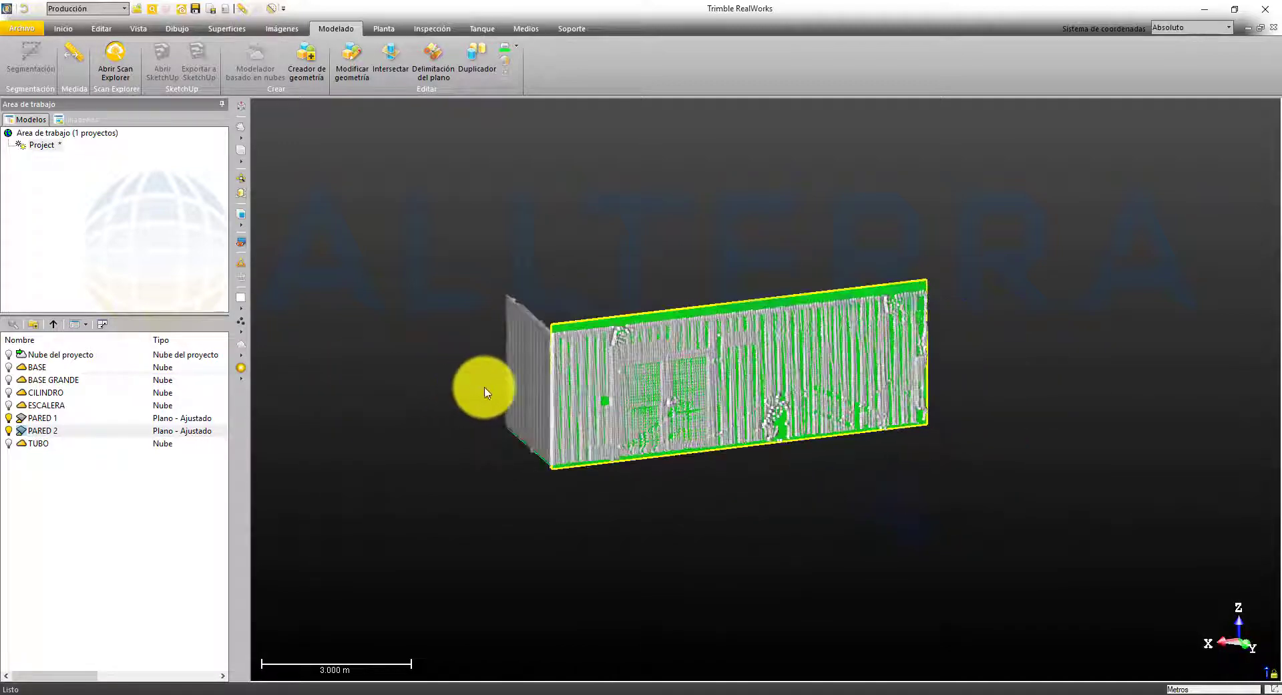
- Start redefining the PARED 2 plane's boundary and lower its upper edge to the top of the scanned wall
left_click(440, 70)
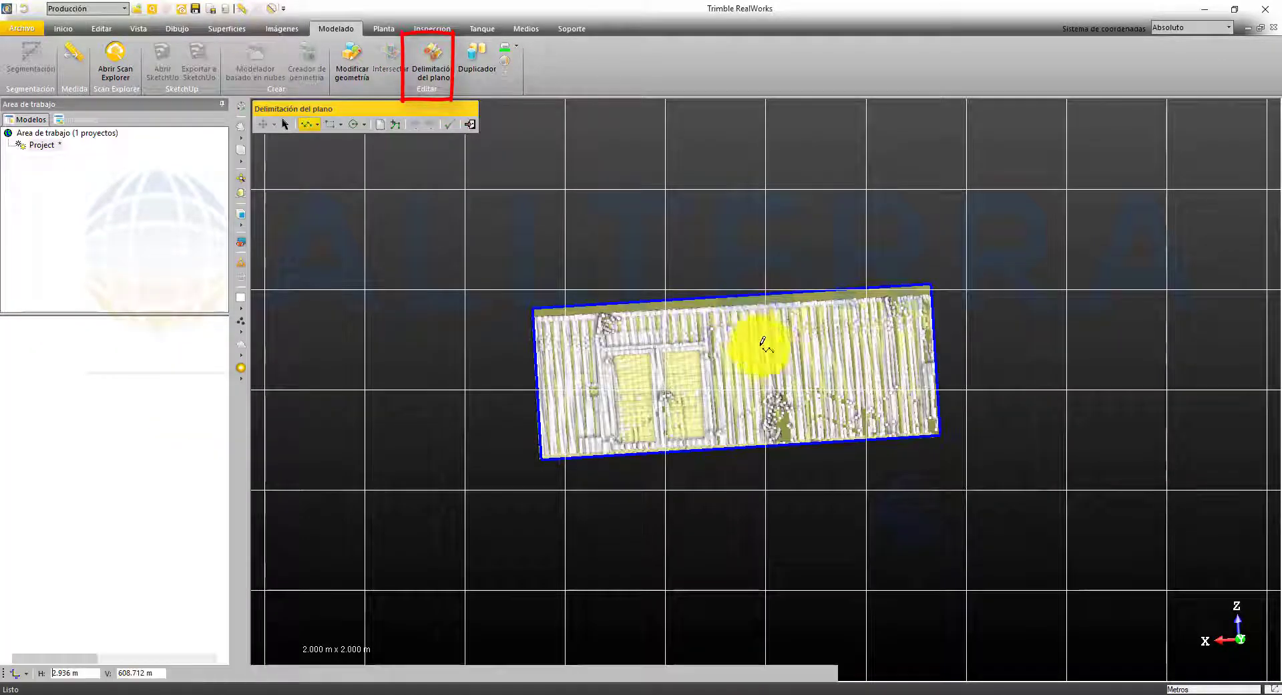
scroll(741, 288, "up", 5)
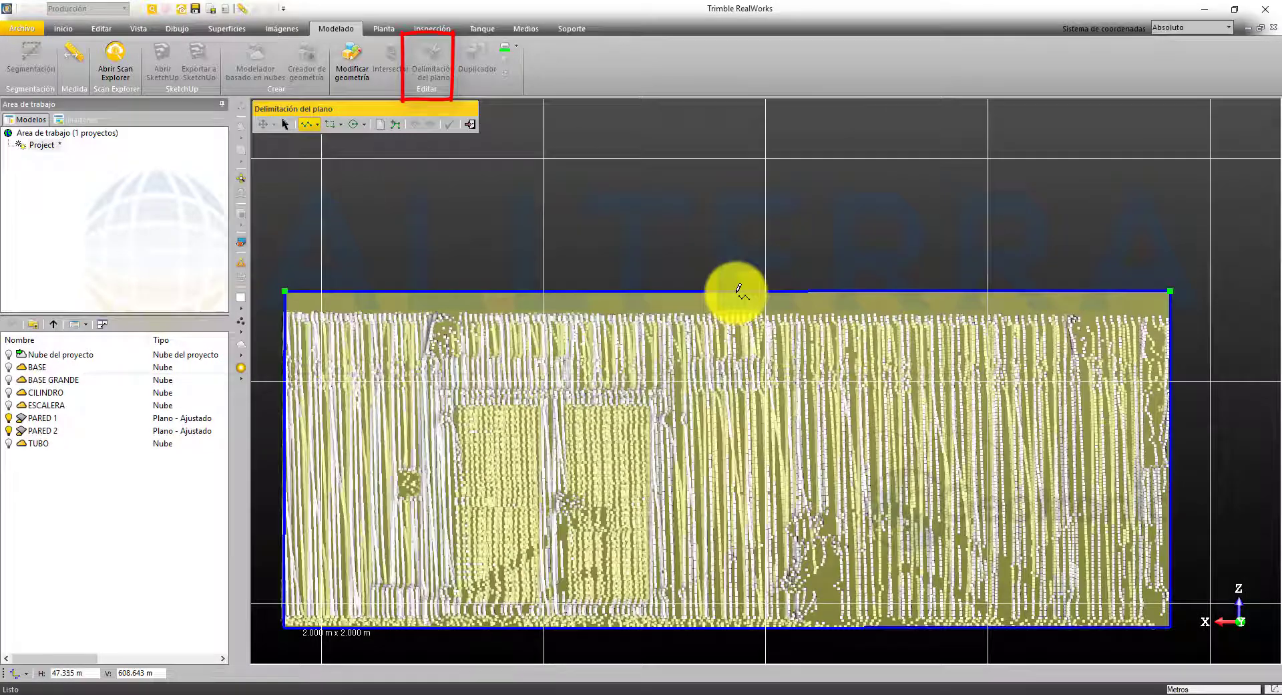
left_click_drag(508, 287, 1175, 289)
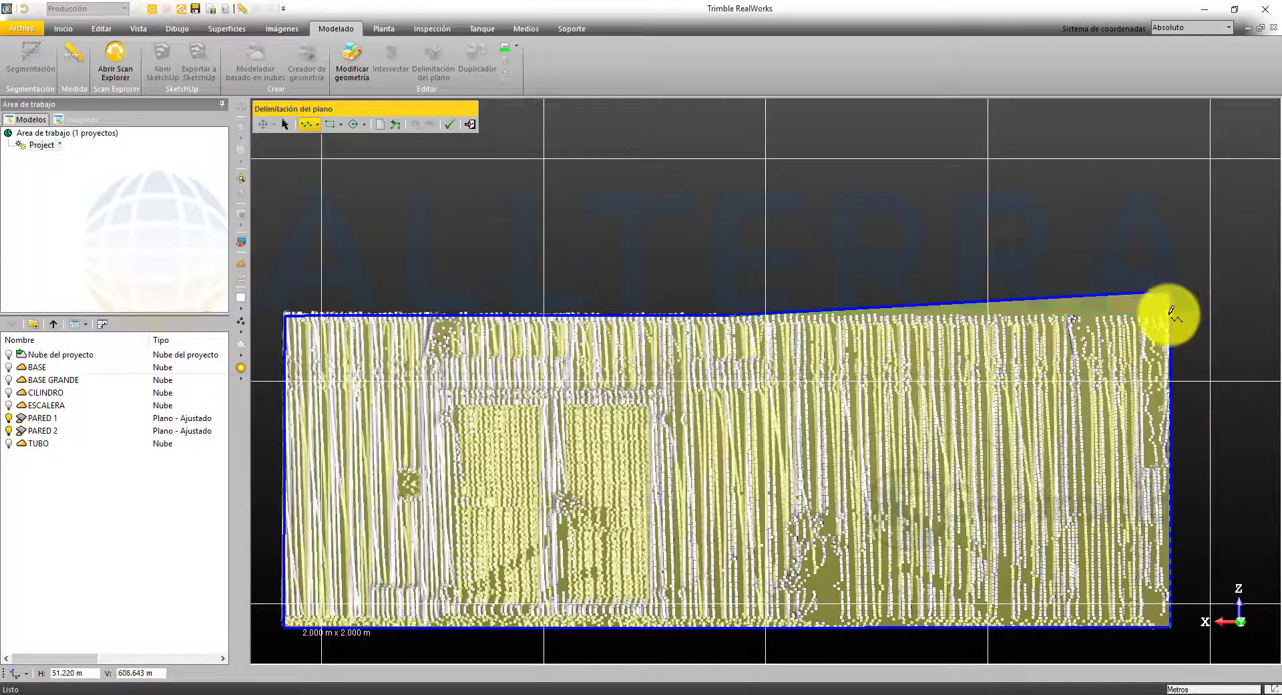
double_click(1171, 313)
- Refine the two corners at the door end of the PARED 2 boundary to match the scanned wall, and apply the boundary
scroll(285, 323, "up", 5)
left_click(402, 234)
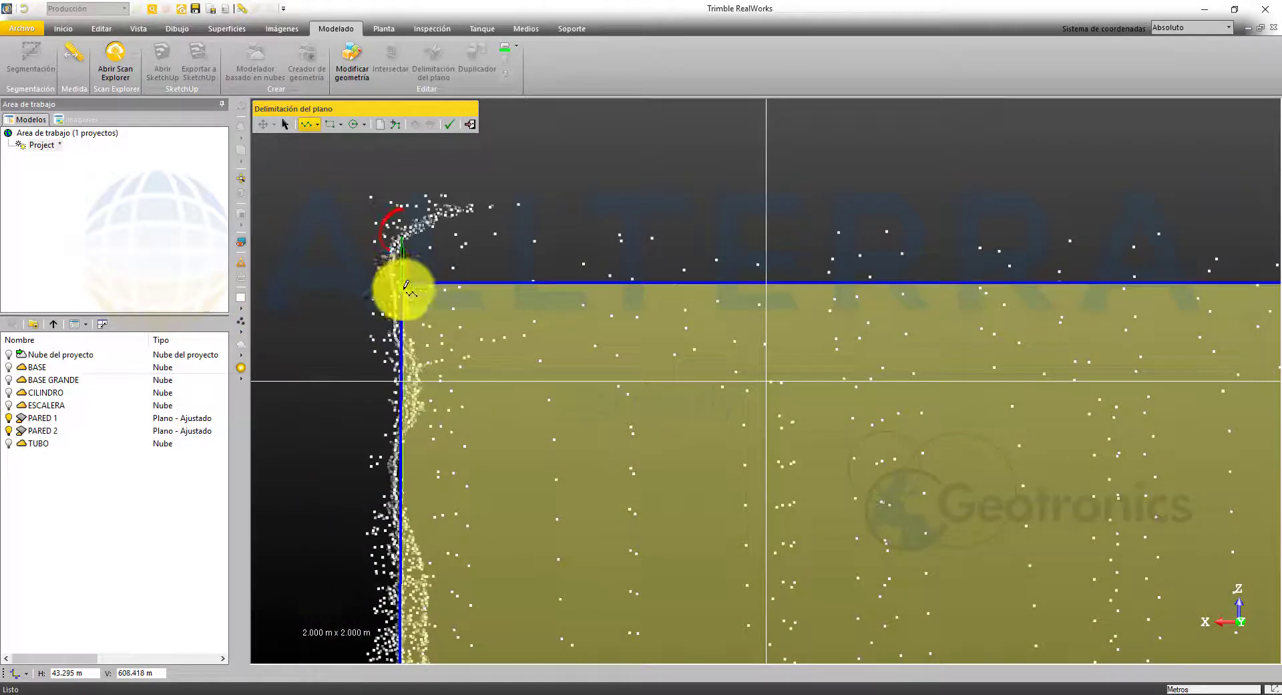
double_click(404, 234)
scroll(411, 224, "down", 6)
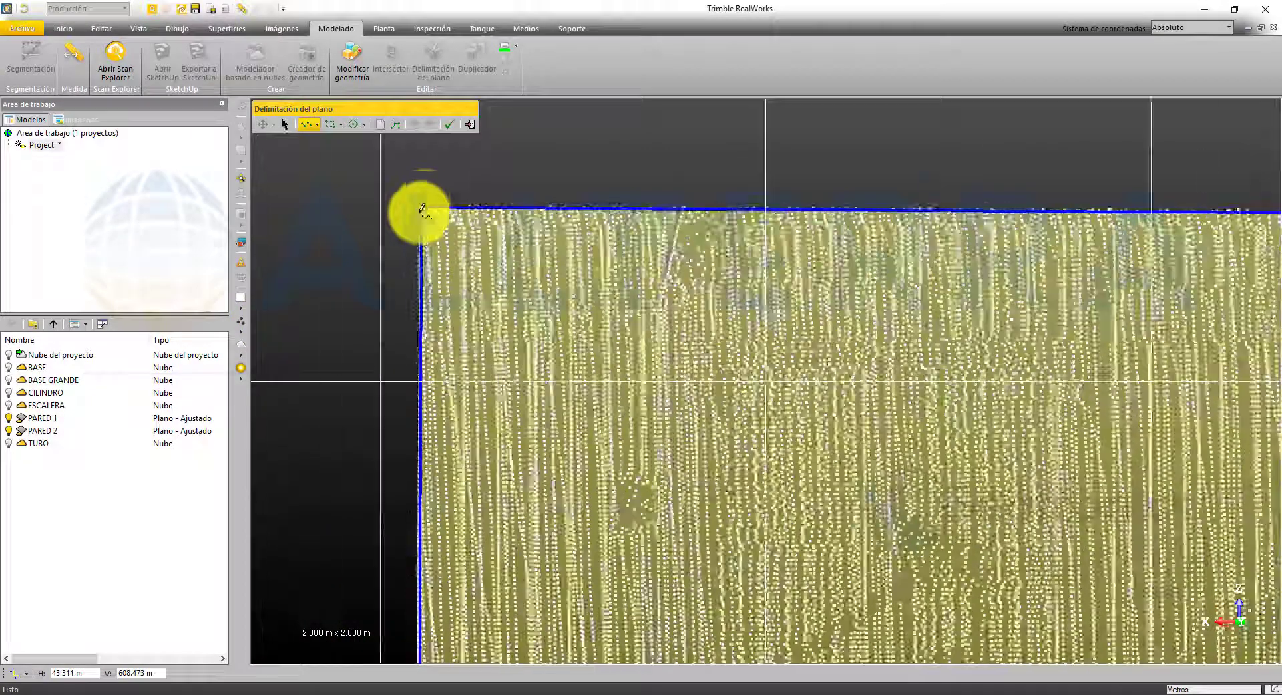
scroll(407, 535, "up", 6)
left_click_drag(422, 519, 401, 332)
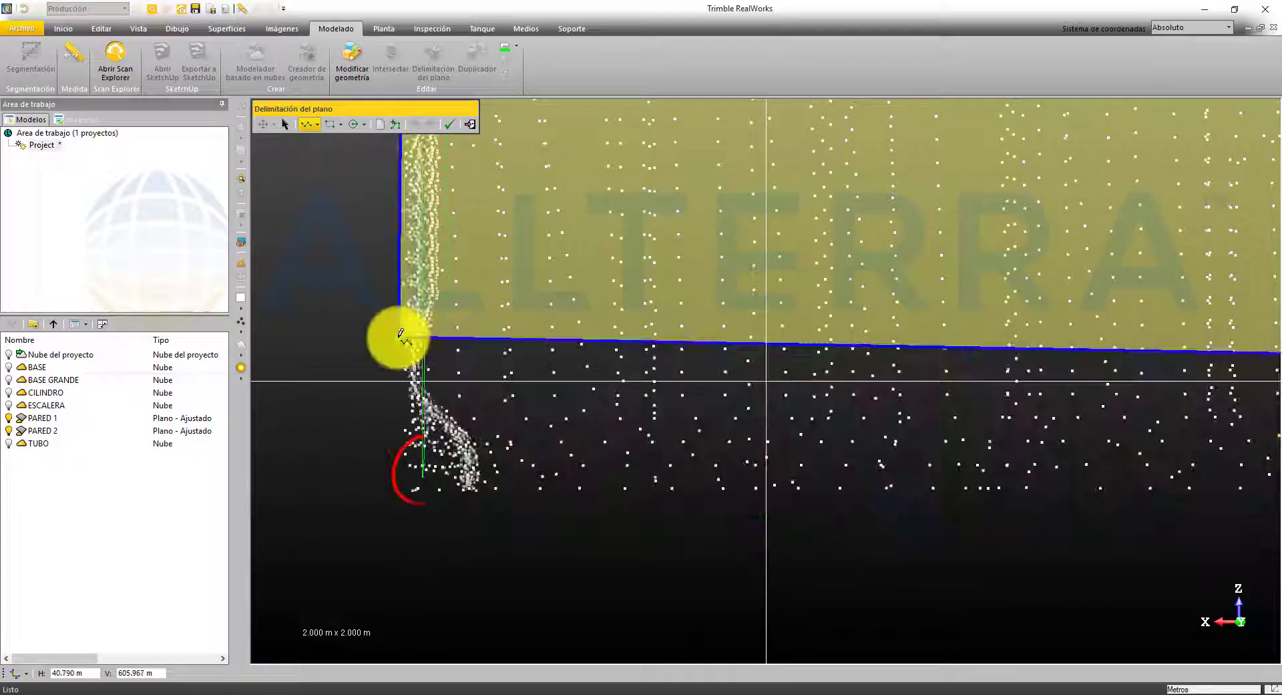
double_click(424, 471)
scroll(374, 461, "down", 6)
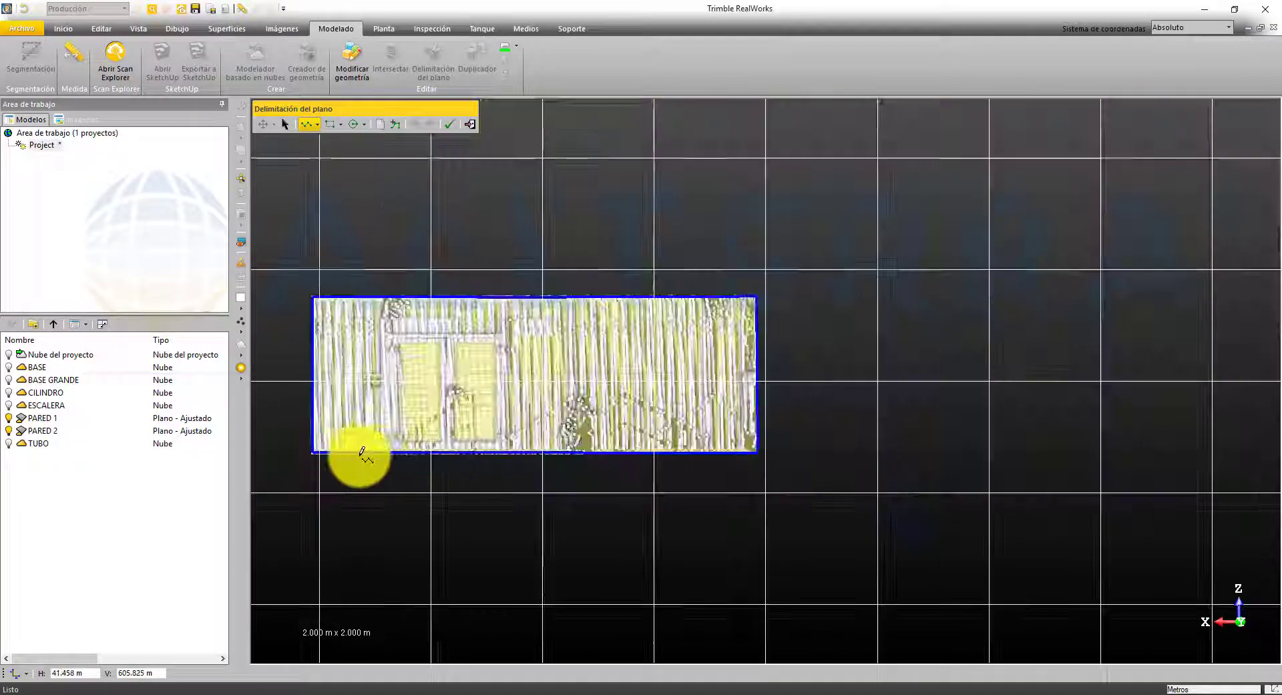
left_click(449, 124)
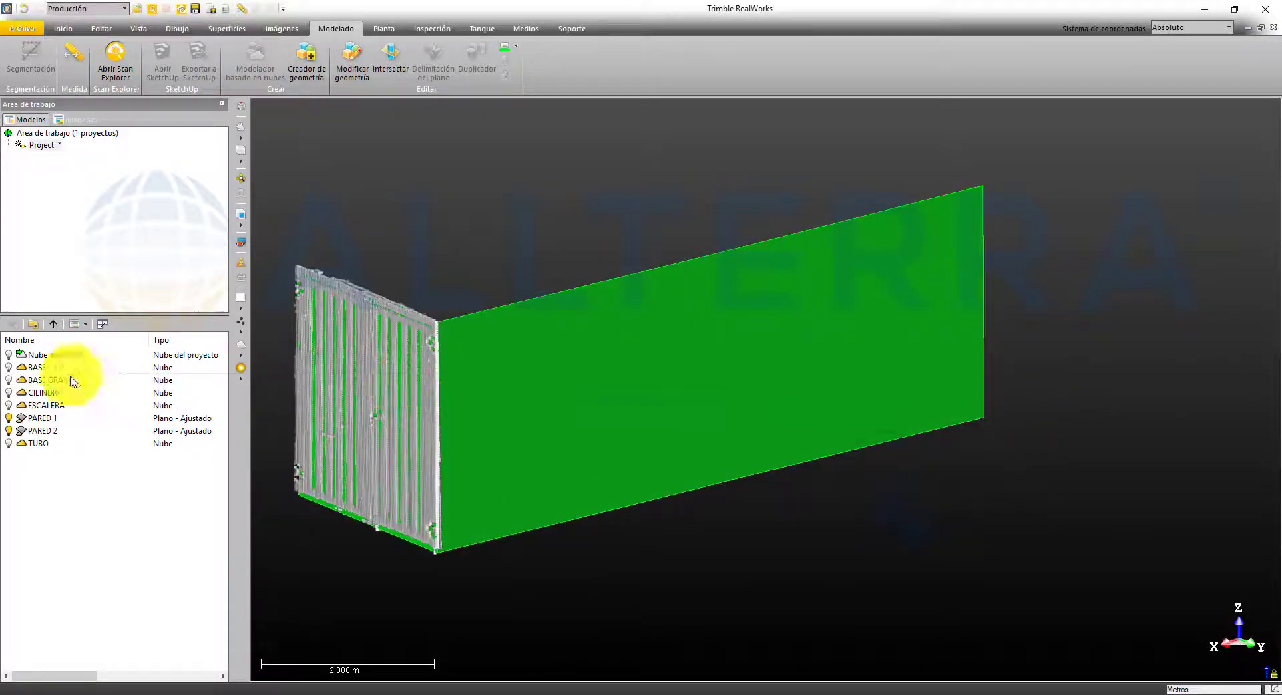
- Show the PARED 2 cloud over its plane again and check the adjusted boundary against the scanned wall
left_click(40, 434)
right_click(44, 436)
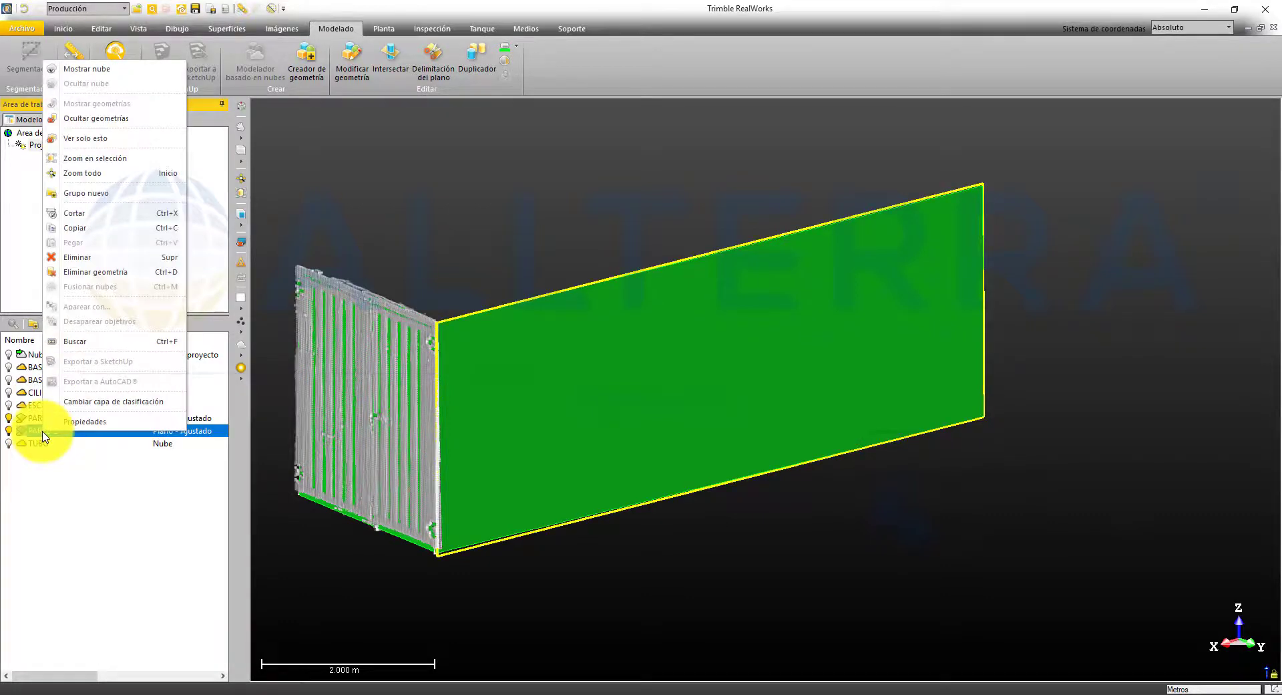
left_click(112, 69)
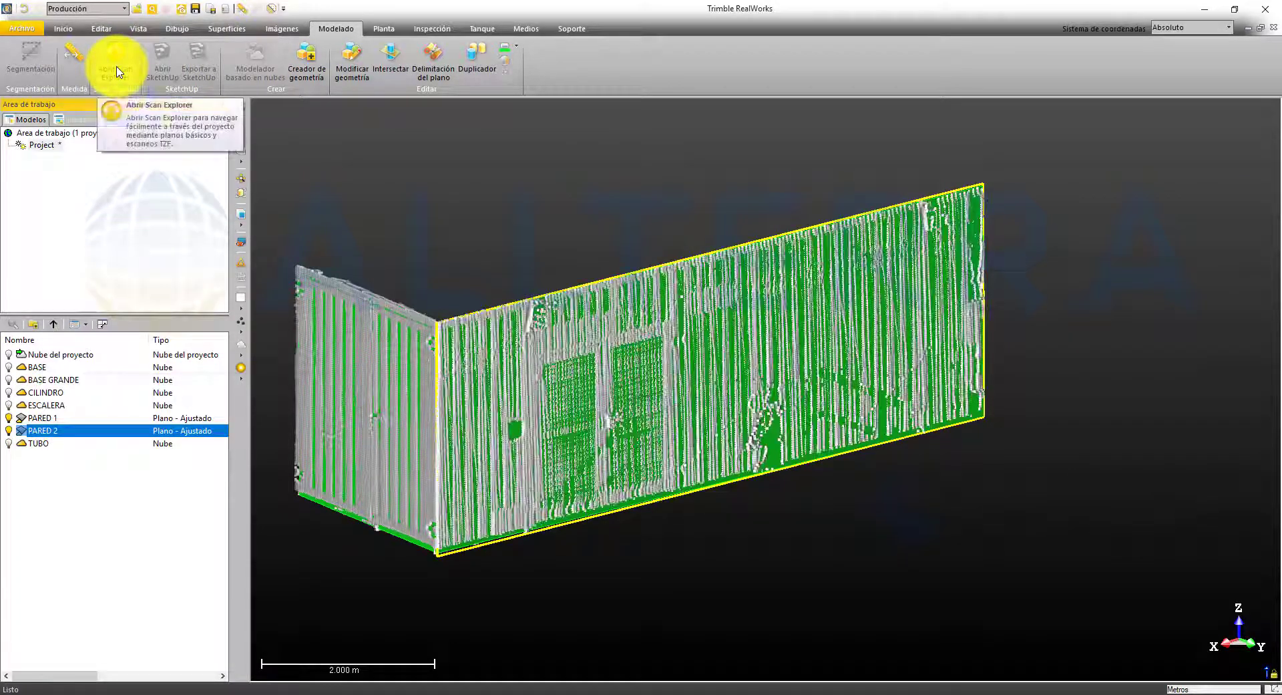
scroll(576, 489, "down", 4)
left_click_drag(487, 442, 461, 517)
scroll(556, 431, "up", 2)
left_click(546, 245)
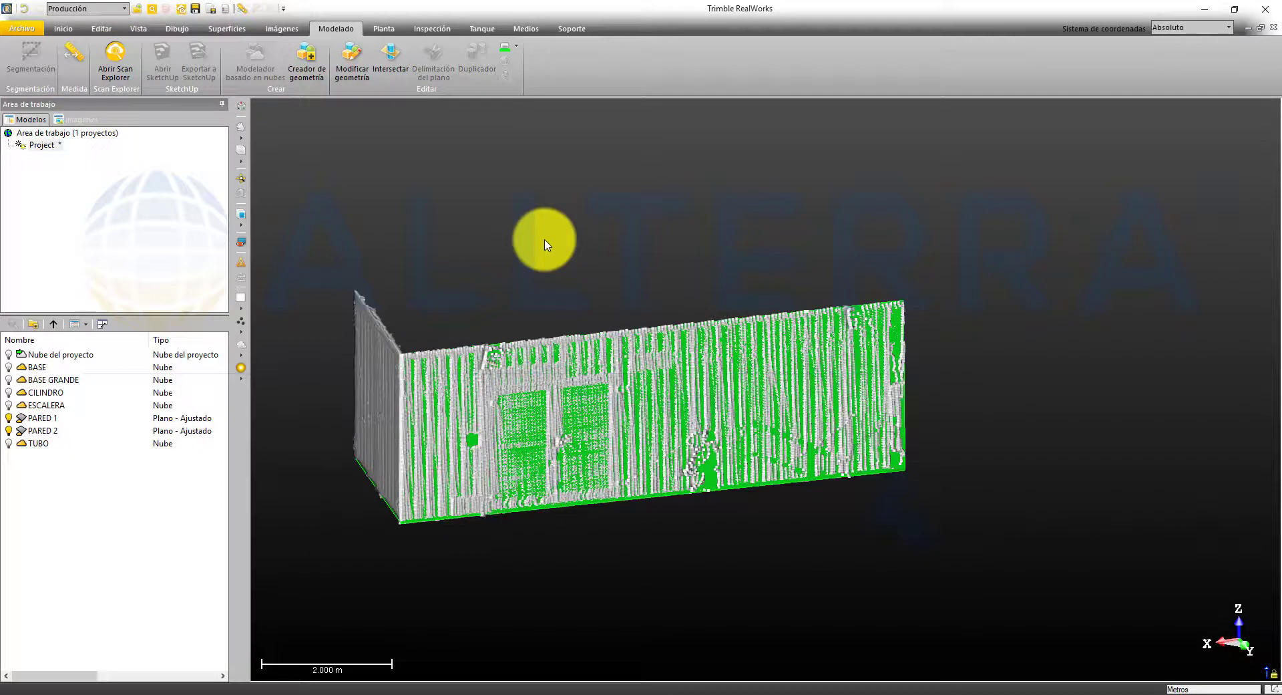
- Hide both wall planes, display only the TUBO cloud and select it
left_click(10, 418)
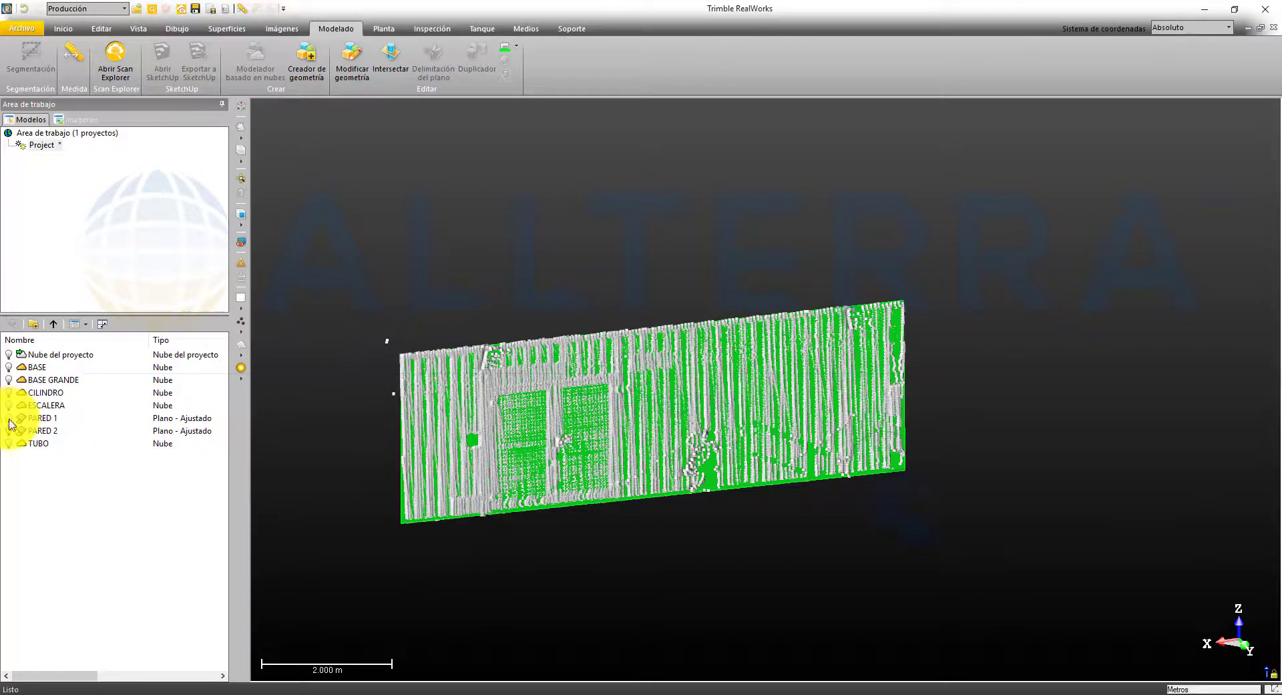
left_click(10, 432)
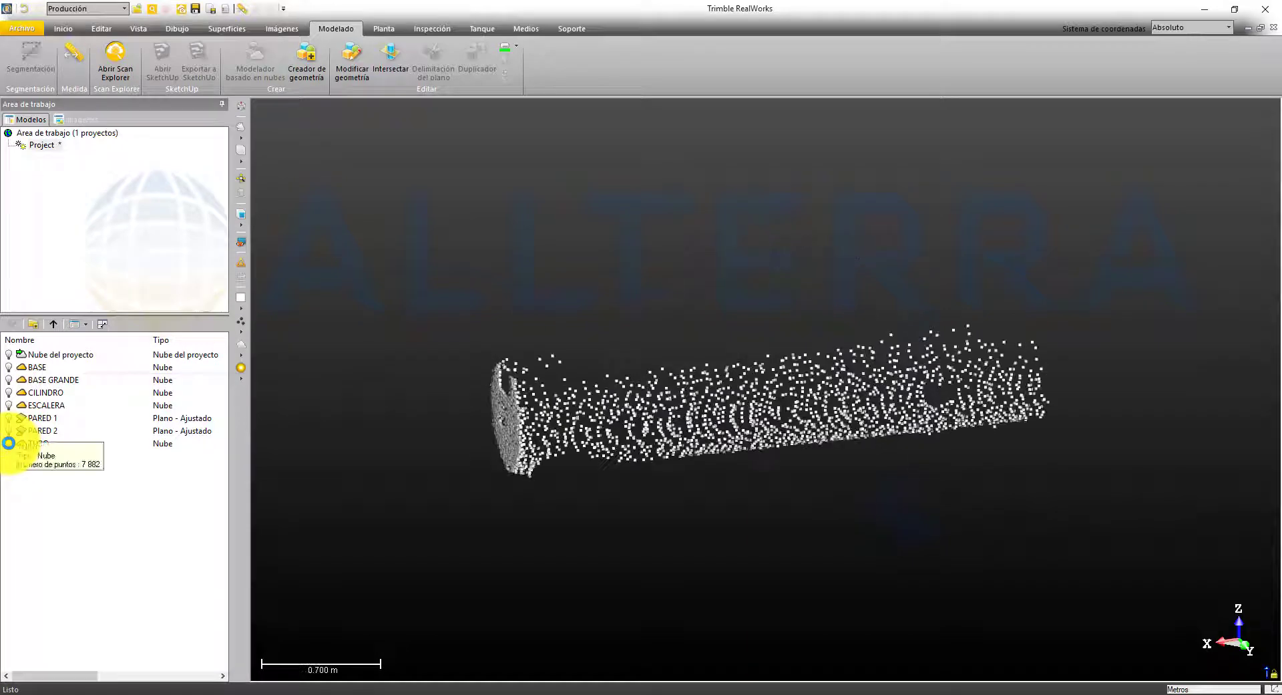
left_click(35, 444)
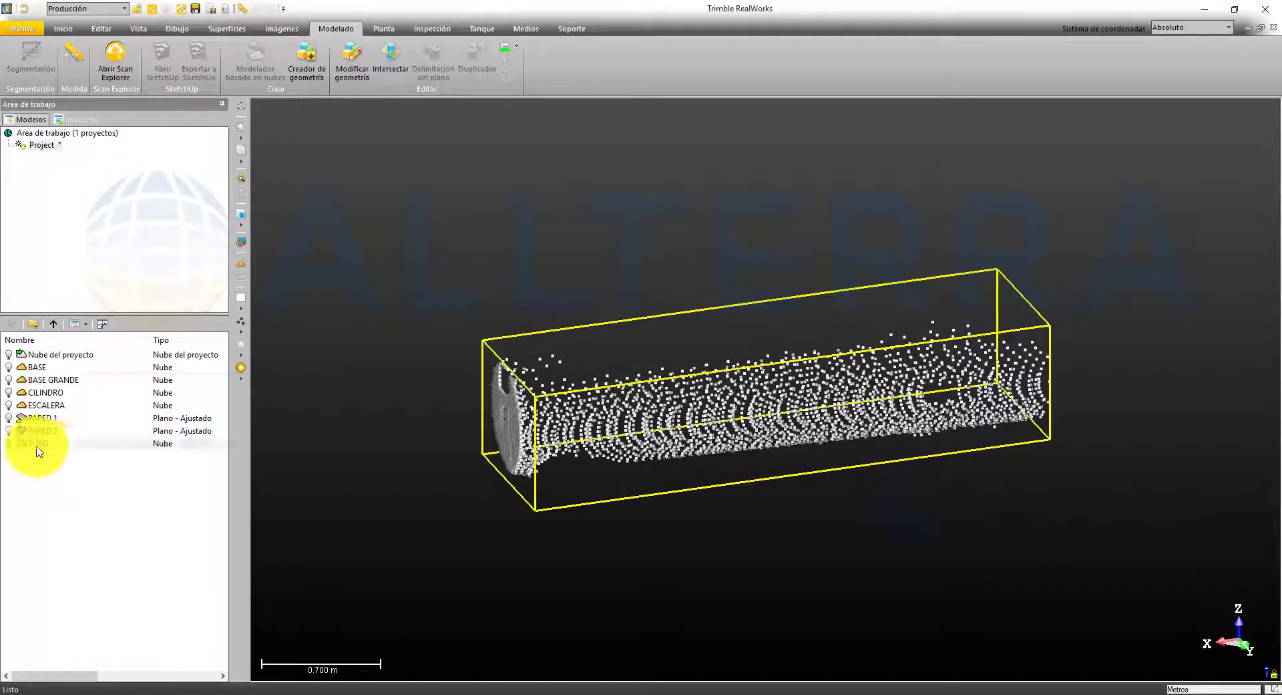
left_click_drag(515, 434, 435, 436)
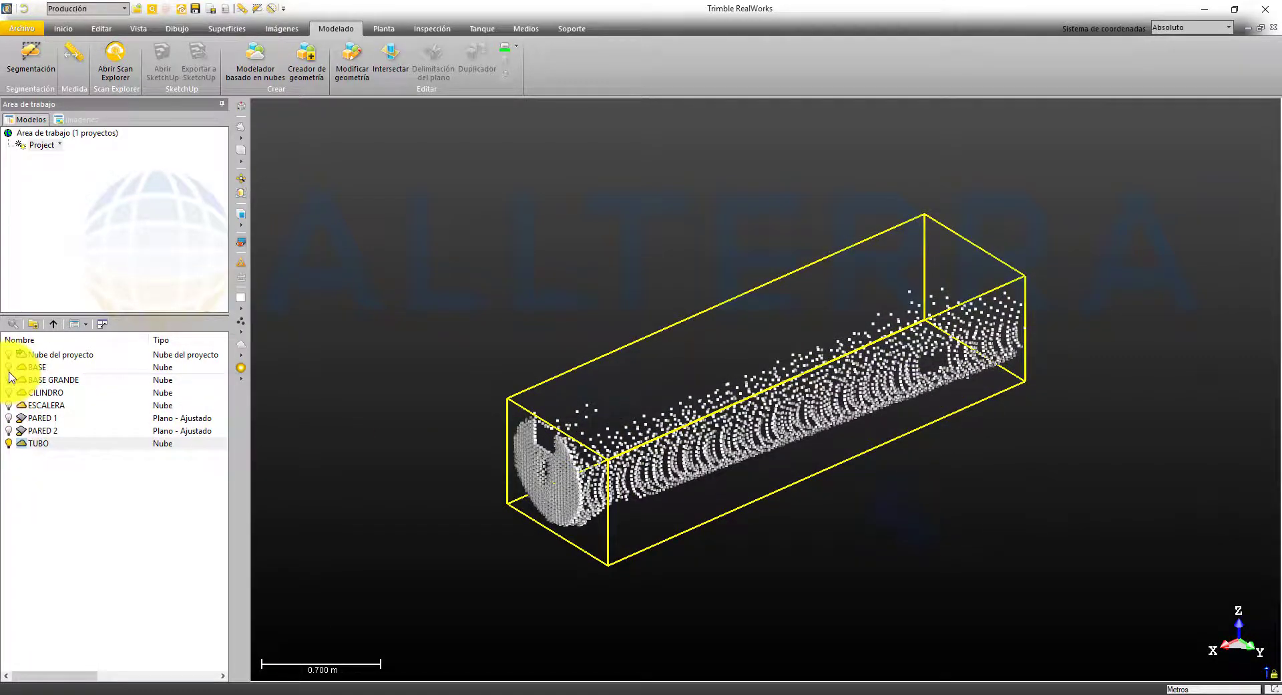
- Open the cloud-based modeler for TUBO, choose the cylinder geometry and fit it to the entire cloud
scroll(875, 334, "up", 2)
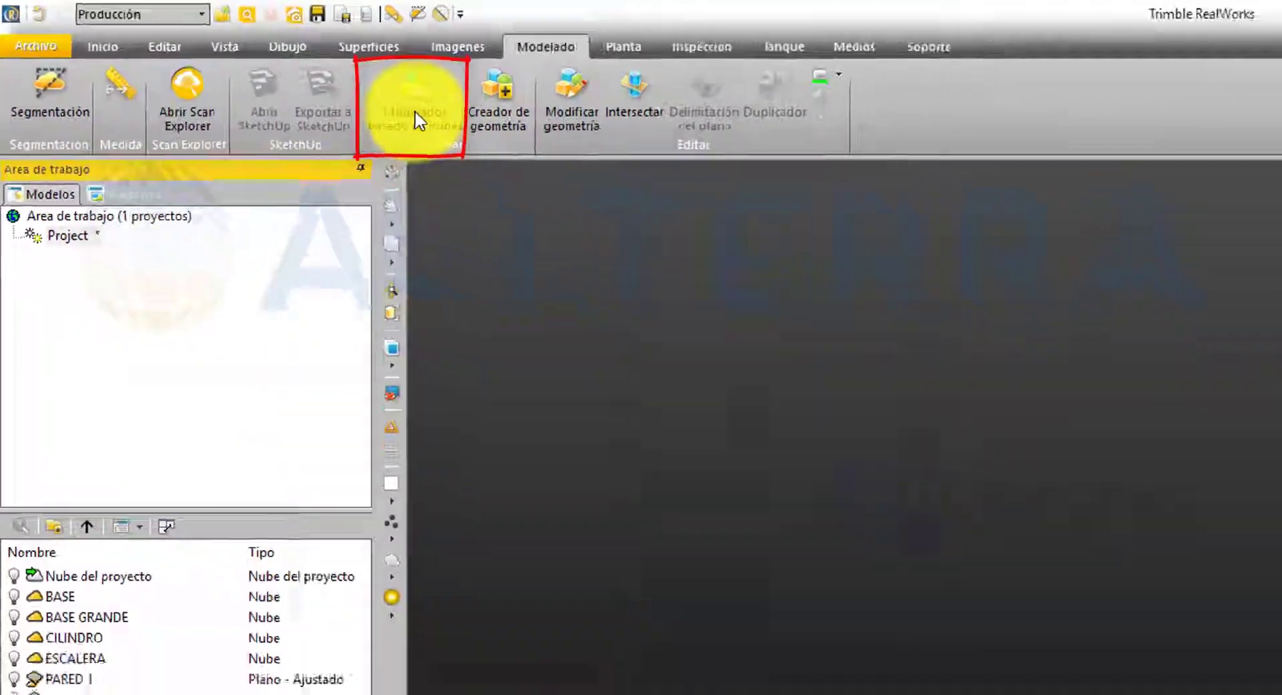
left_click(511, 137)
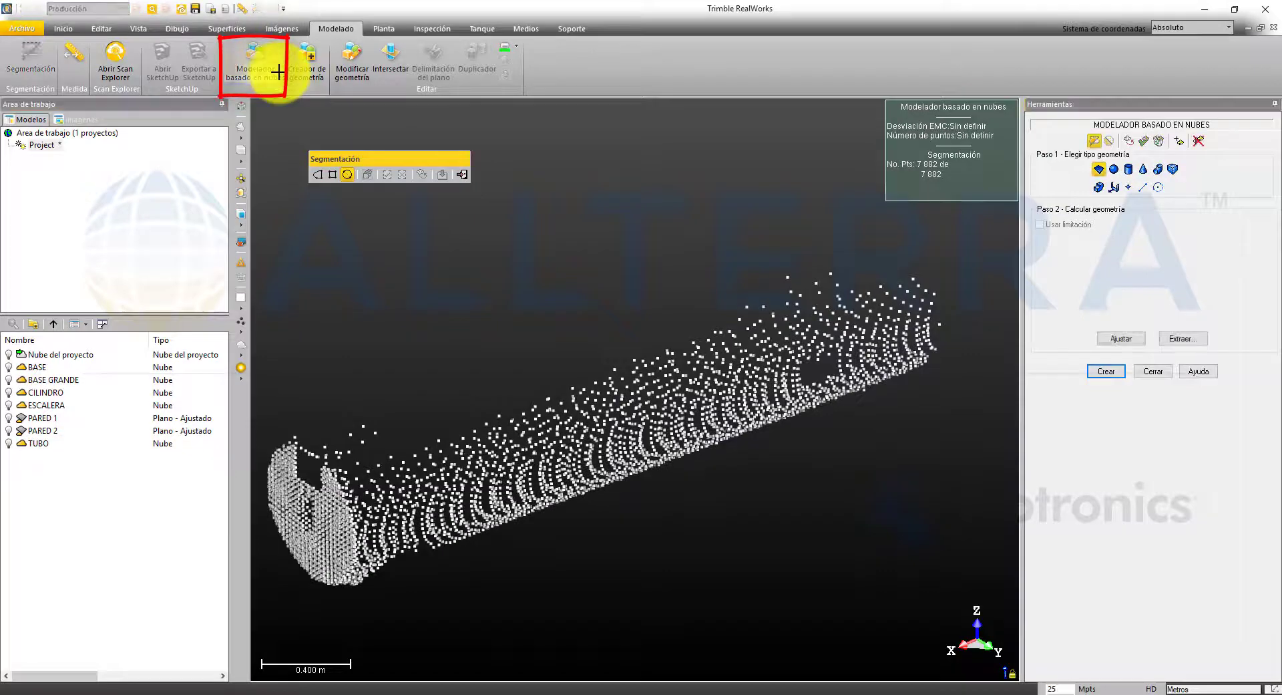
scroll(555, 399, "up", 1)
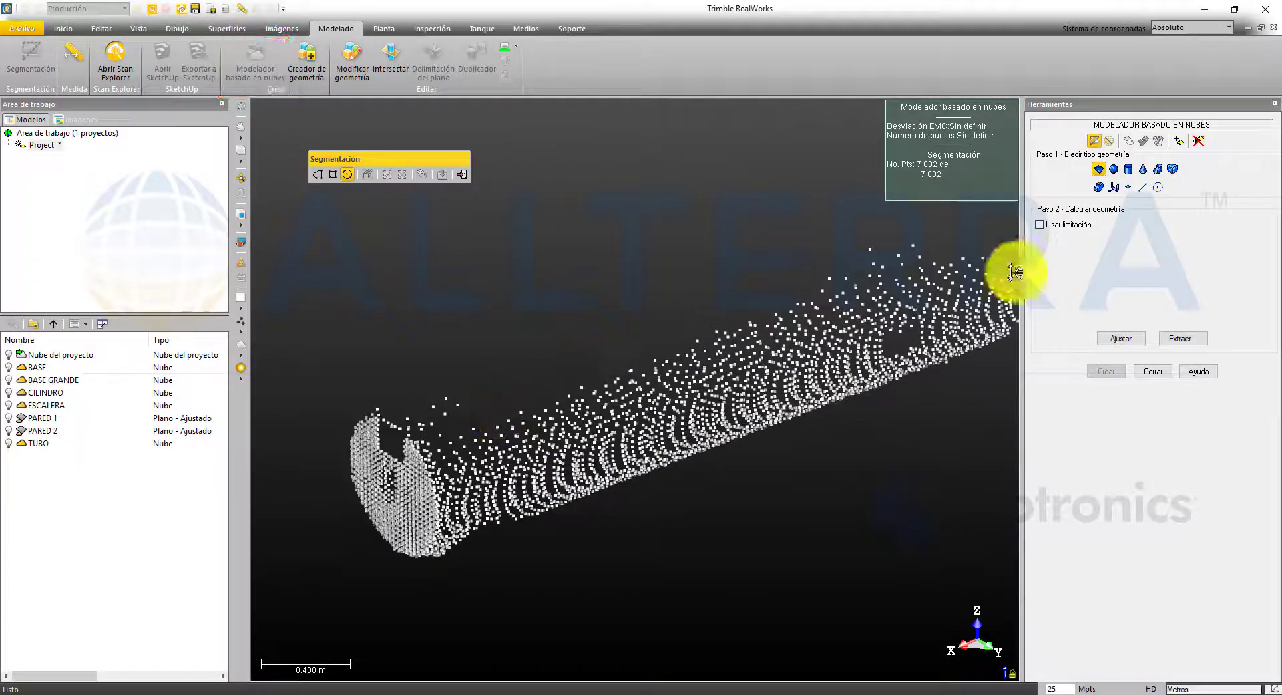
left_click(1128, 171)
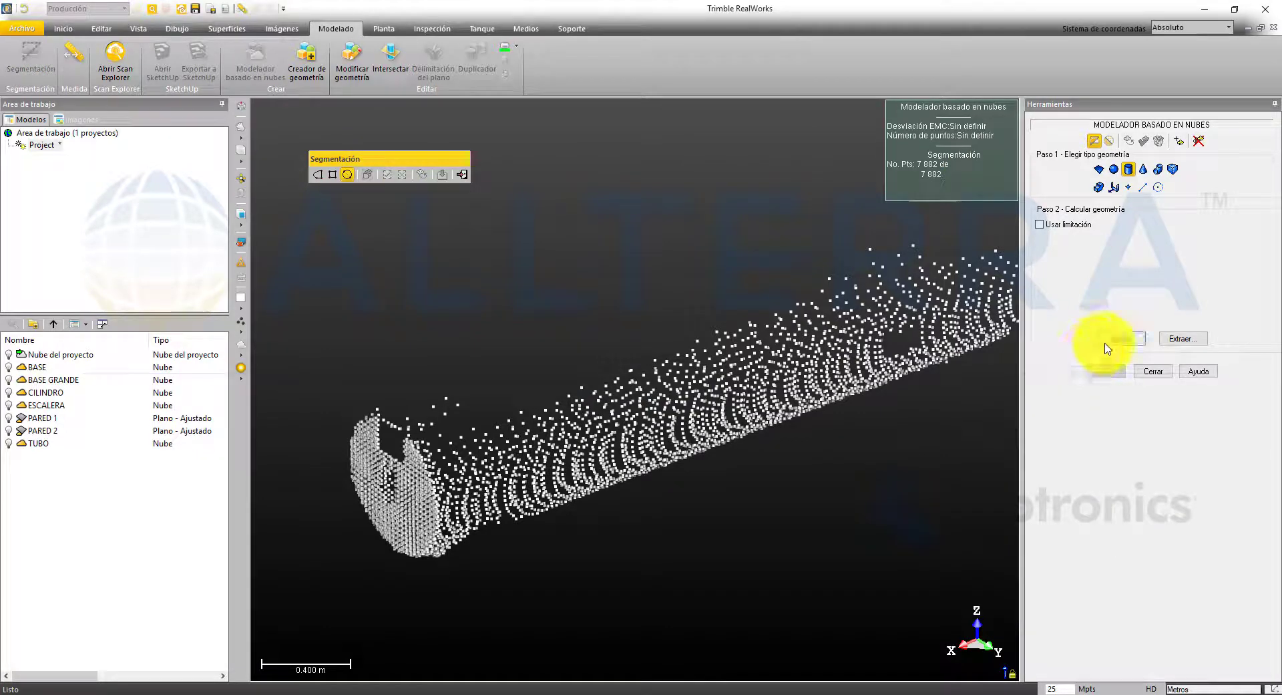
left_click(1185, 342)
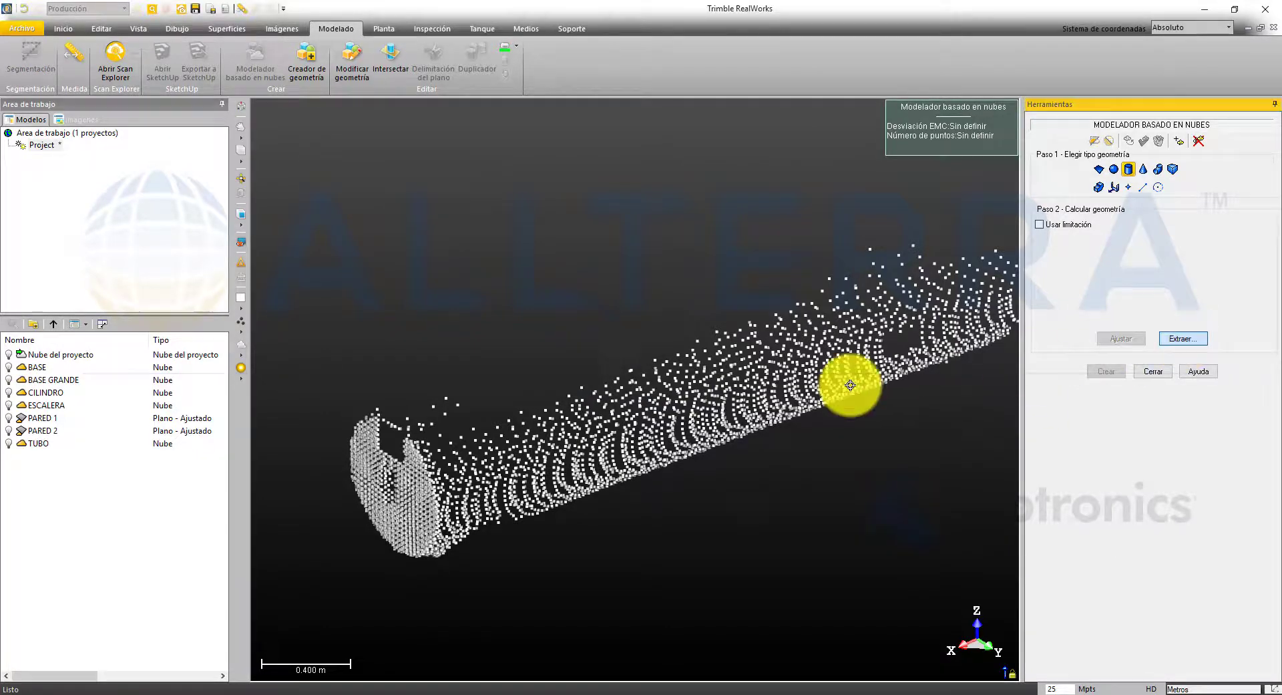
left_click(739, 393)
left_click(1114, 340)
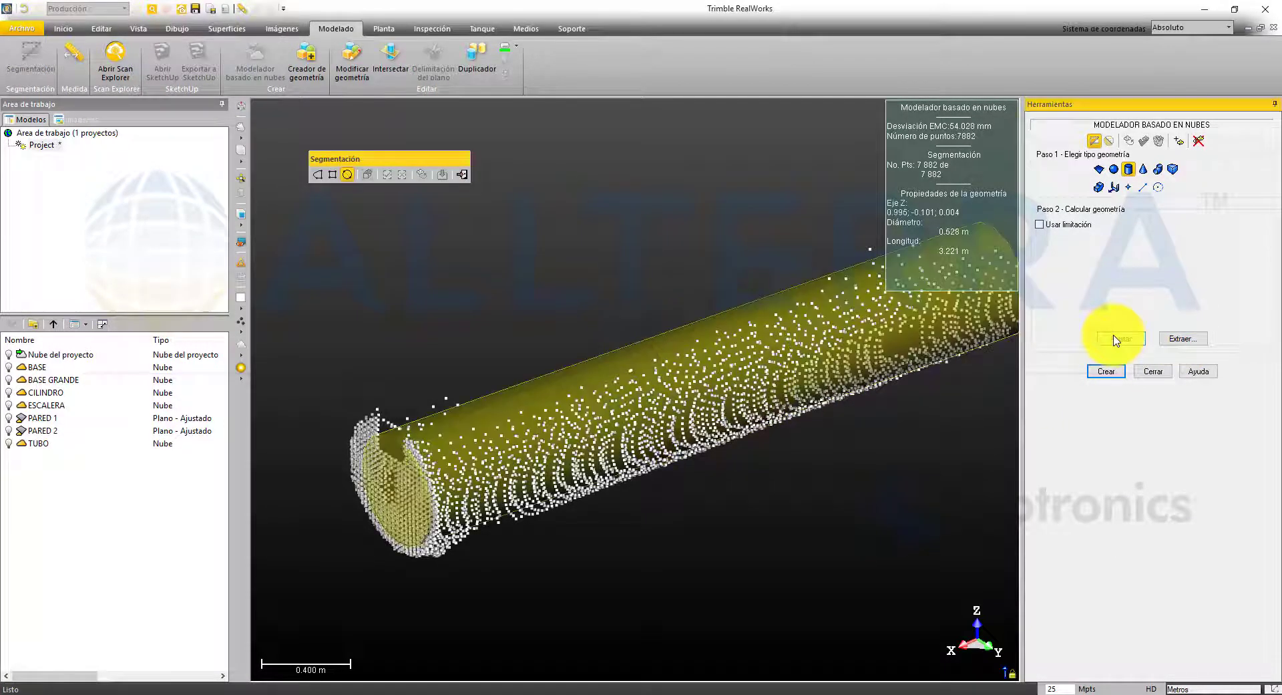
- Check the fitted cylinder against the TUBO points, create it and close the modeler
left_click_drag(538, 429, 574, 398)
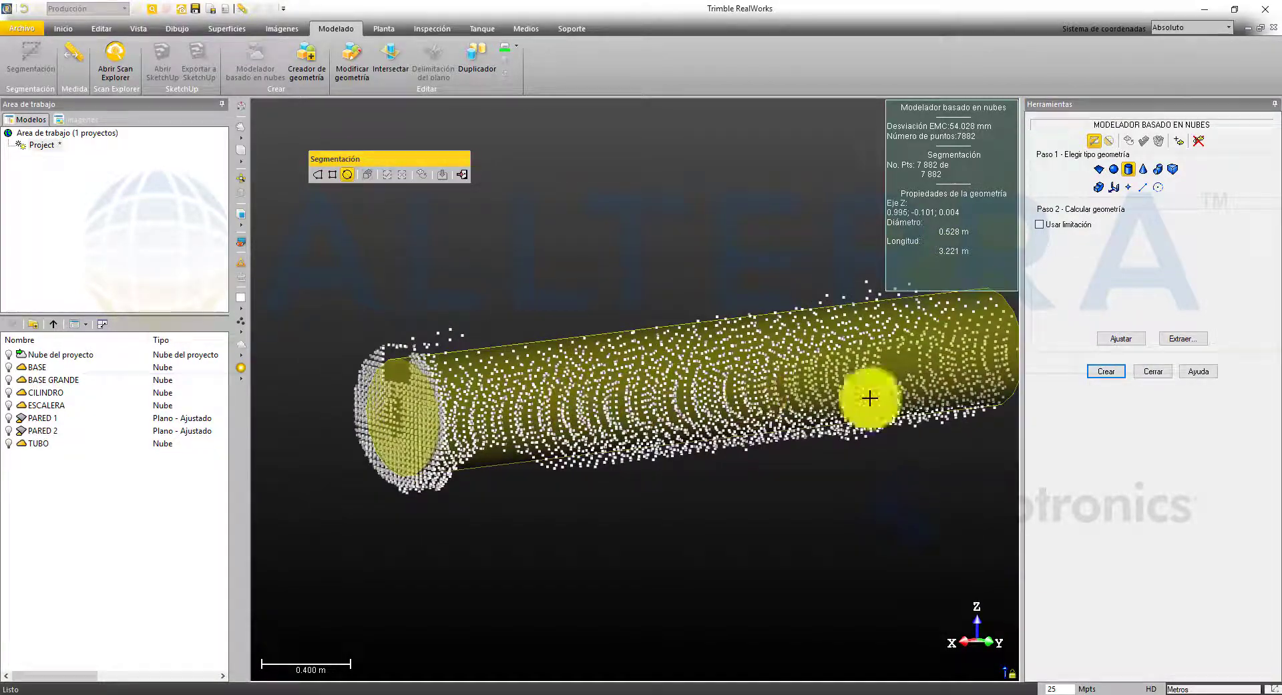
left_click(1122, 374)
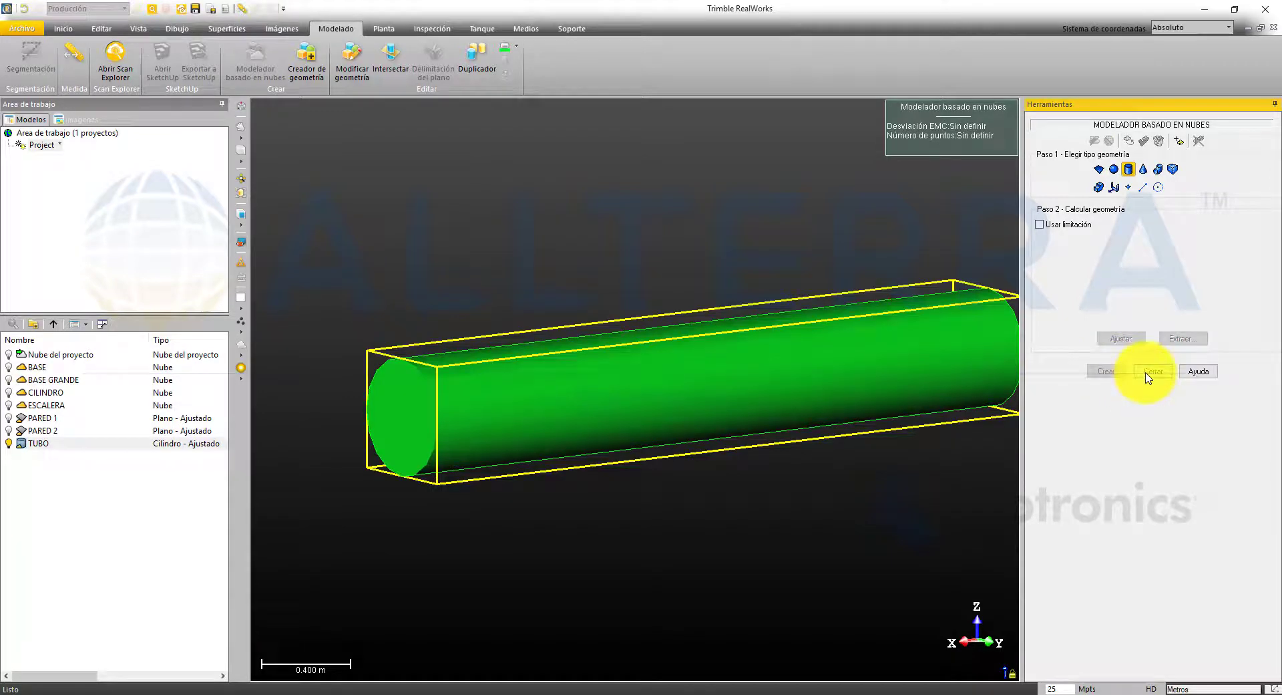
left_click(1146, 373)
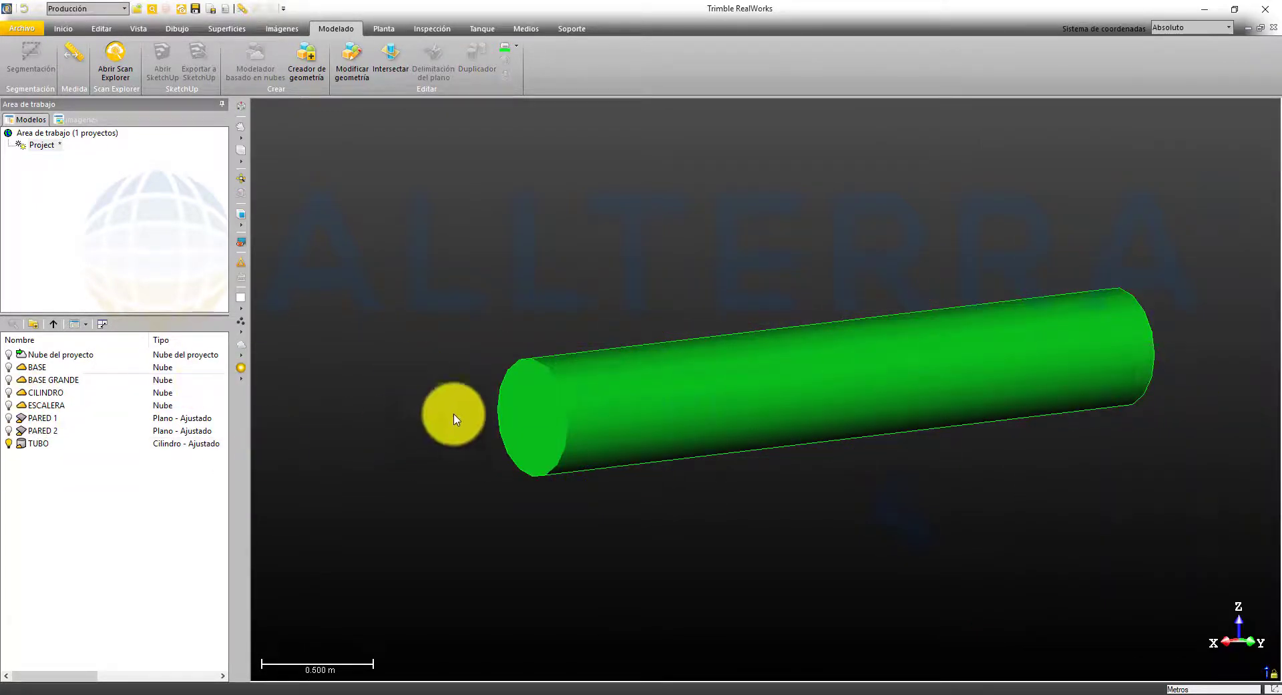
- Show the TUBO cloud over its fitted cylinder and check how well the scanned points match the geometry
left_click_drag(454, 419, 500, 419)
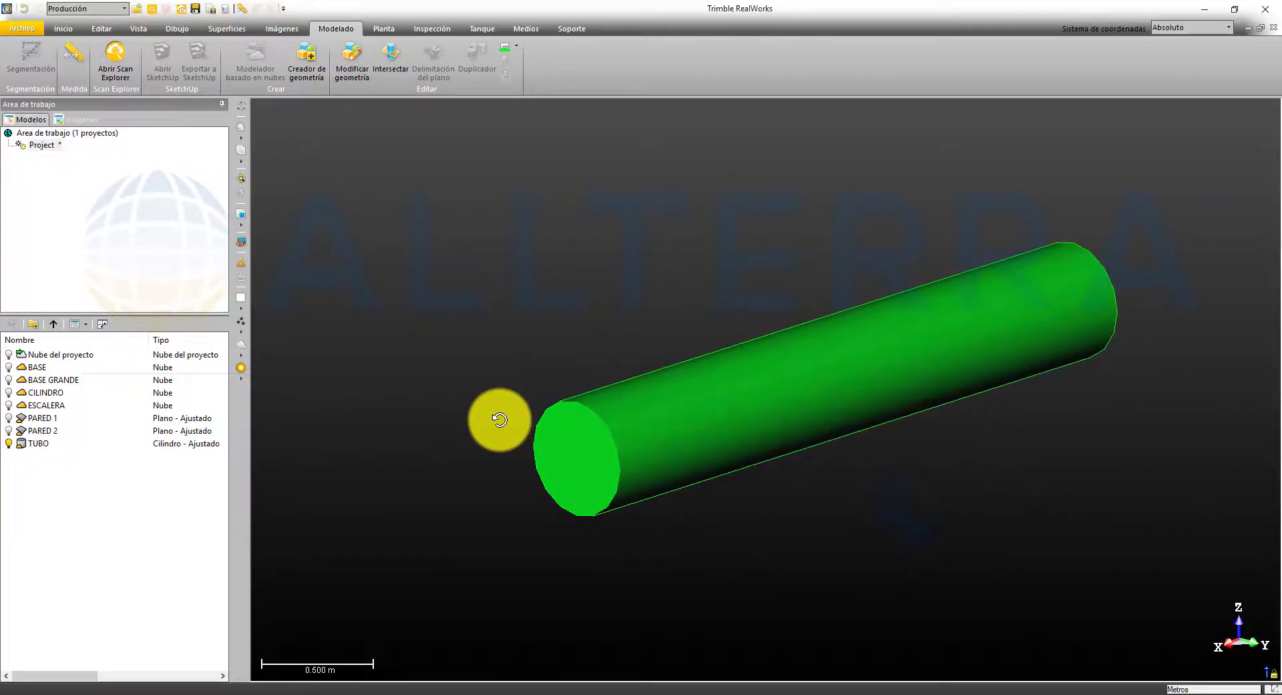
left_click(21, 445)
right_click(29, 445)
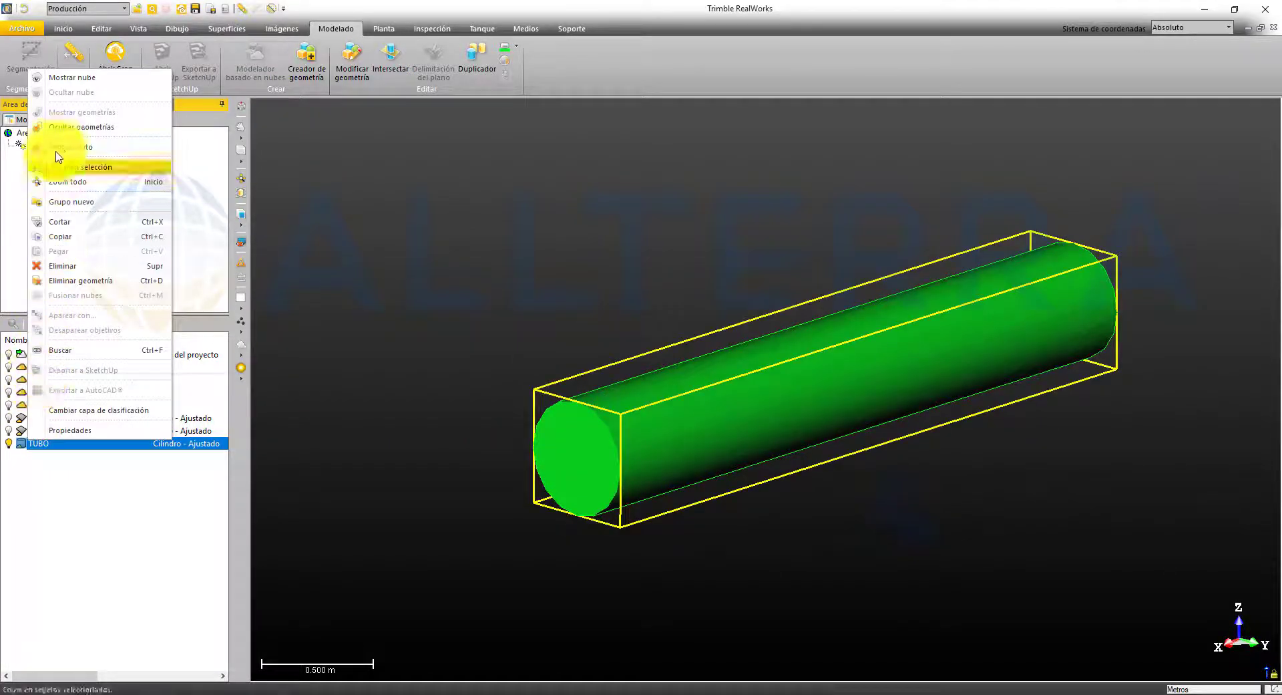
left_click(70, 79)
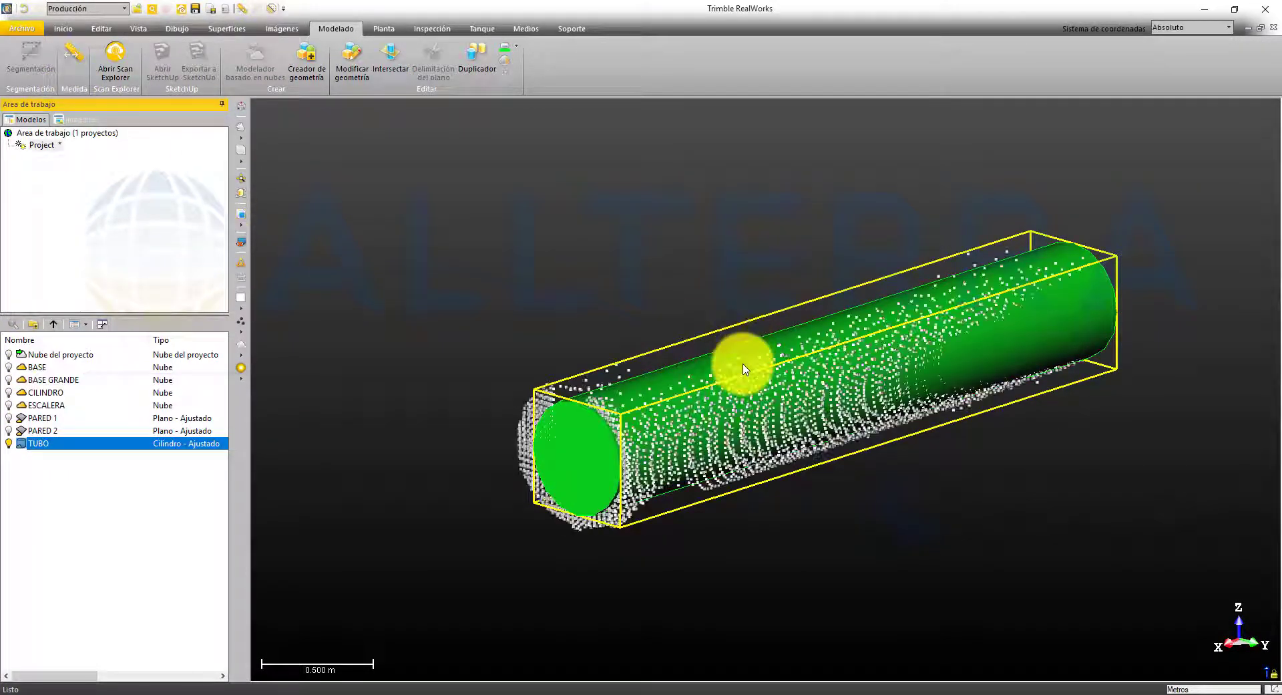
left_click_drag(759, 366, 809, 398)
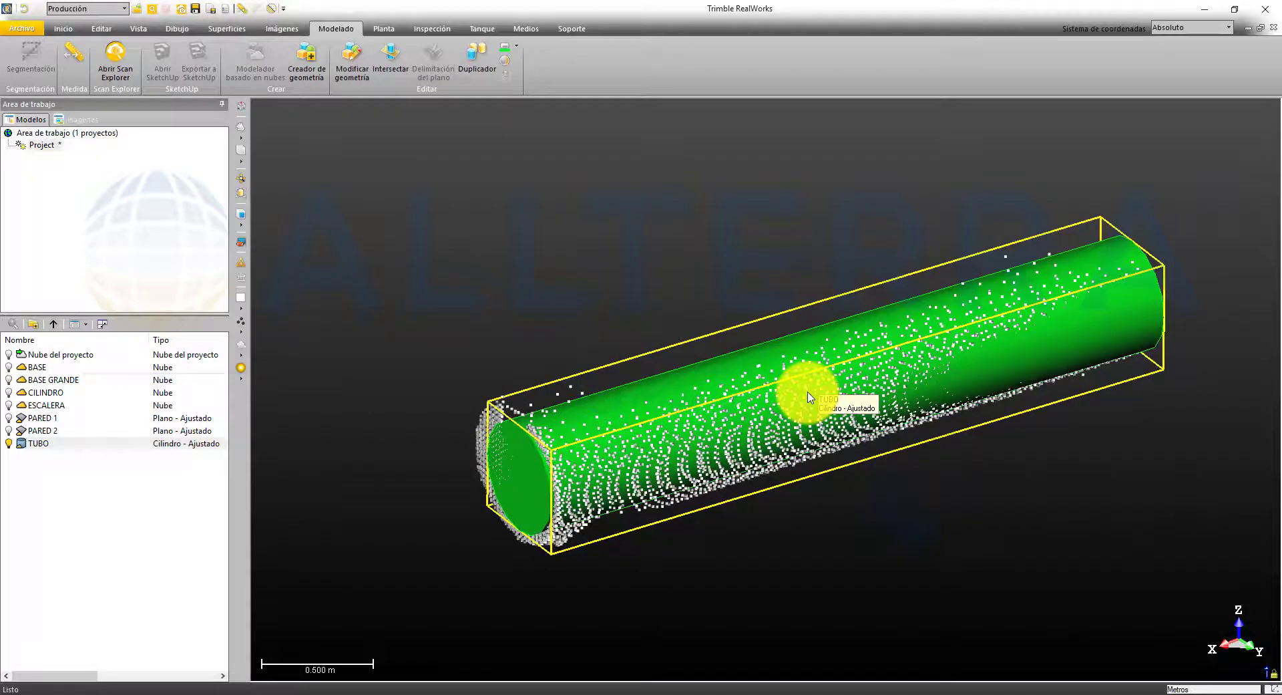
scroll(588, 434, "down", 3)
scroll(601, 426, "up", 2)
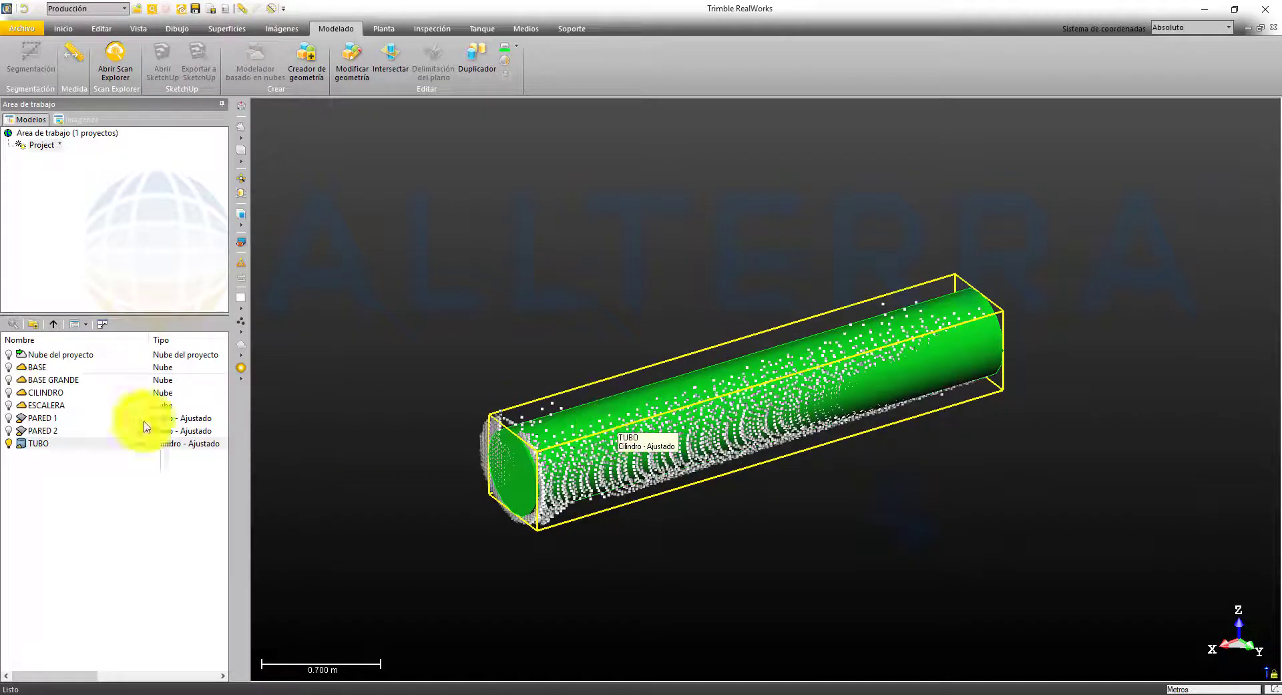
- Hide TUBO, display only the BASE GRANDE cloud and open it in the cloud-based modeler
left_click(10, 442)
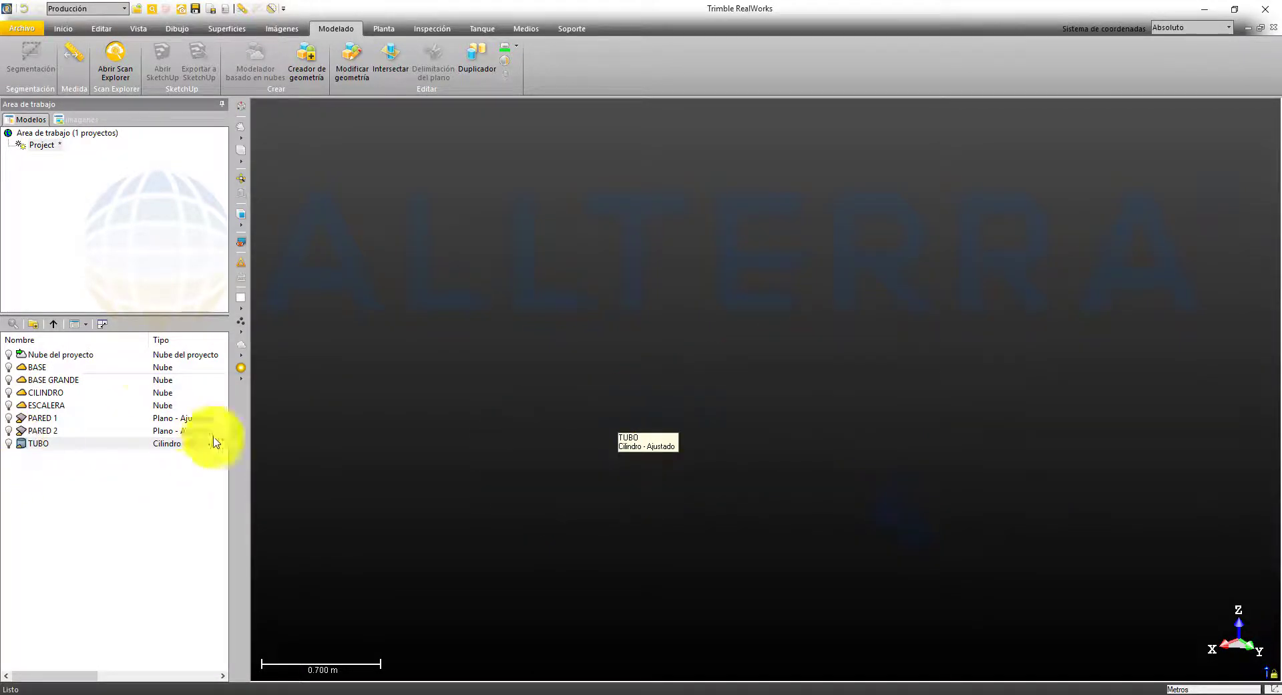
left_click(9, 380)
left_click_drag(773, 399, 752, 450)
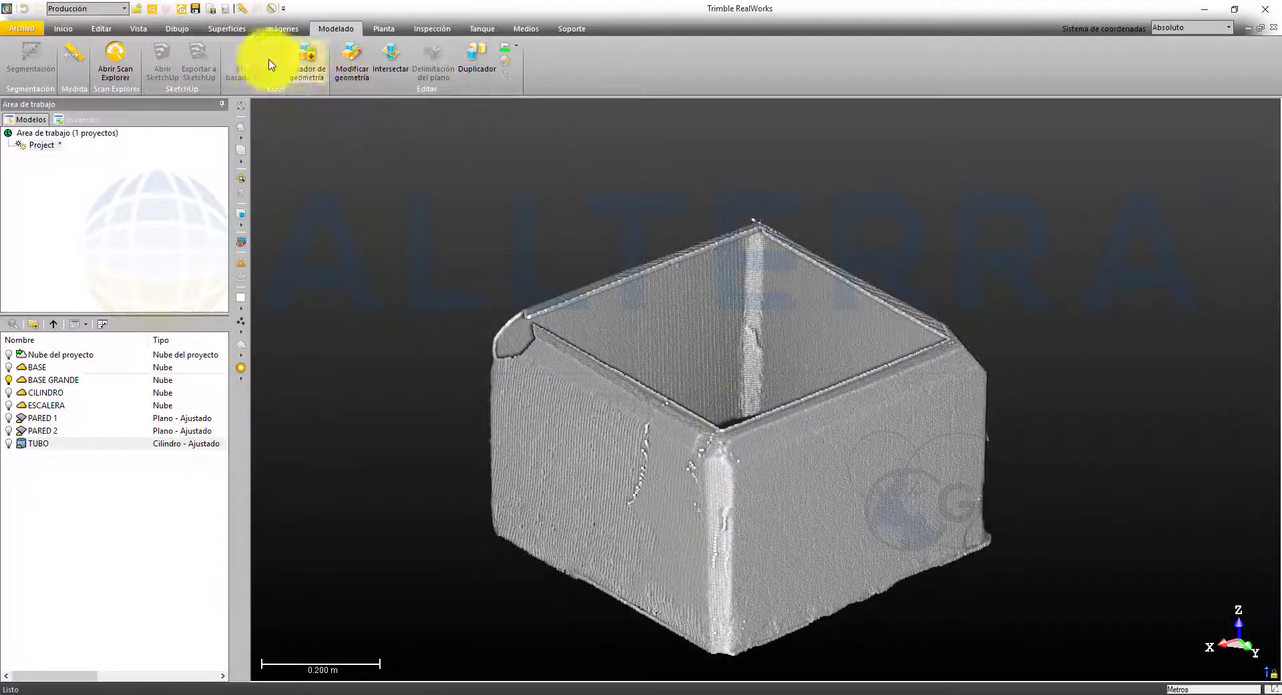
left_click(59, 380)
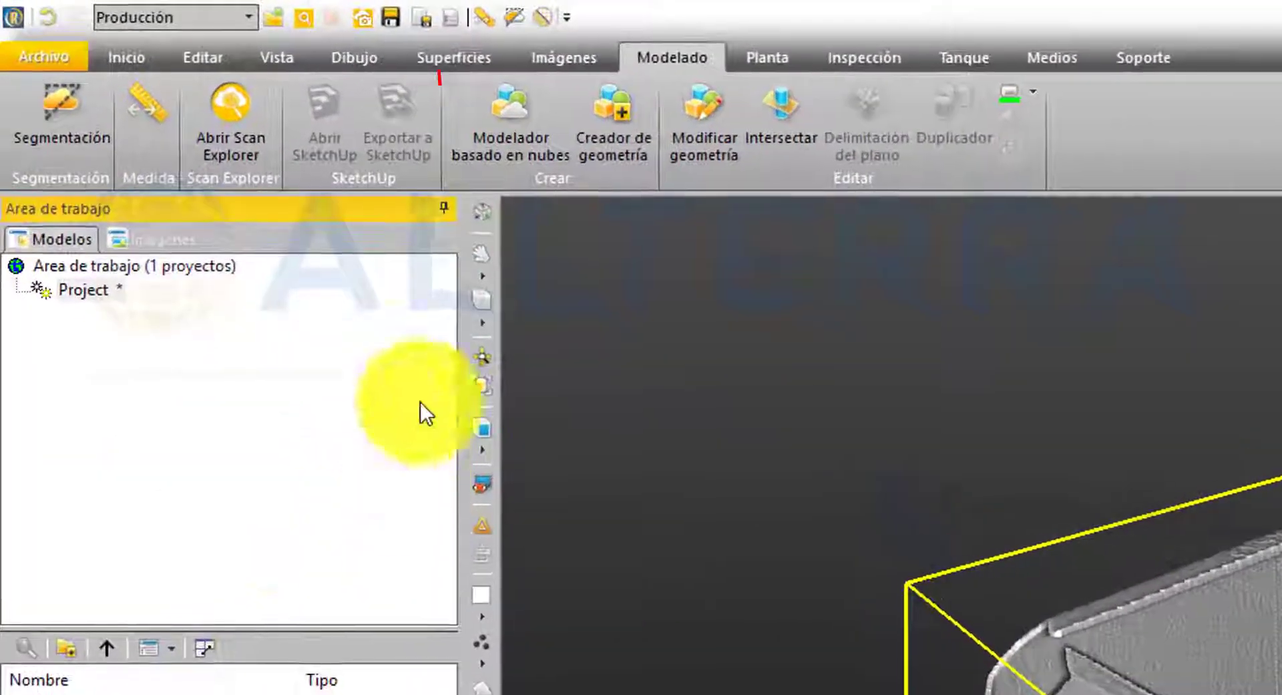
left_click(515, 159)
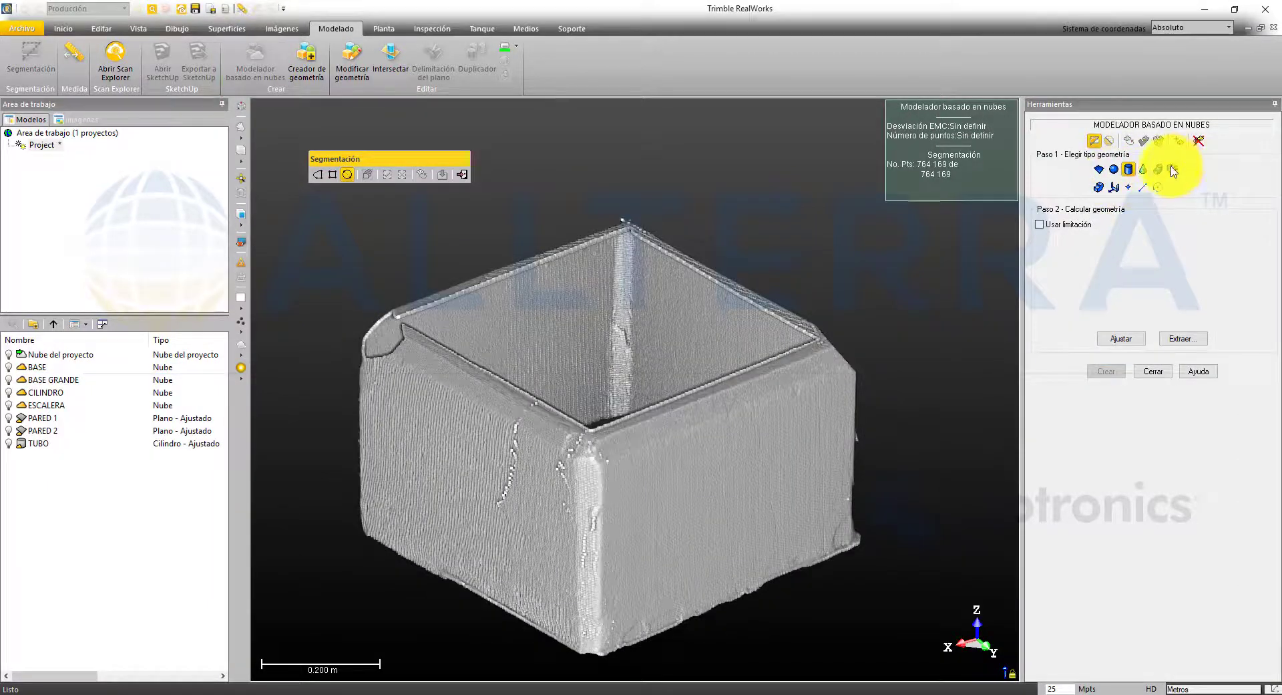
- Choose the box geometry, try extracting it from a point on the inner wall, and fit it to the entire BASE GRANDE cloud
left_click(1173, 170)
left_click(1181, 343)
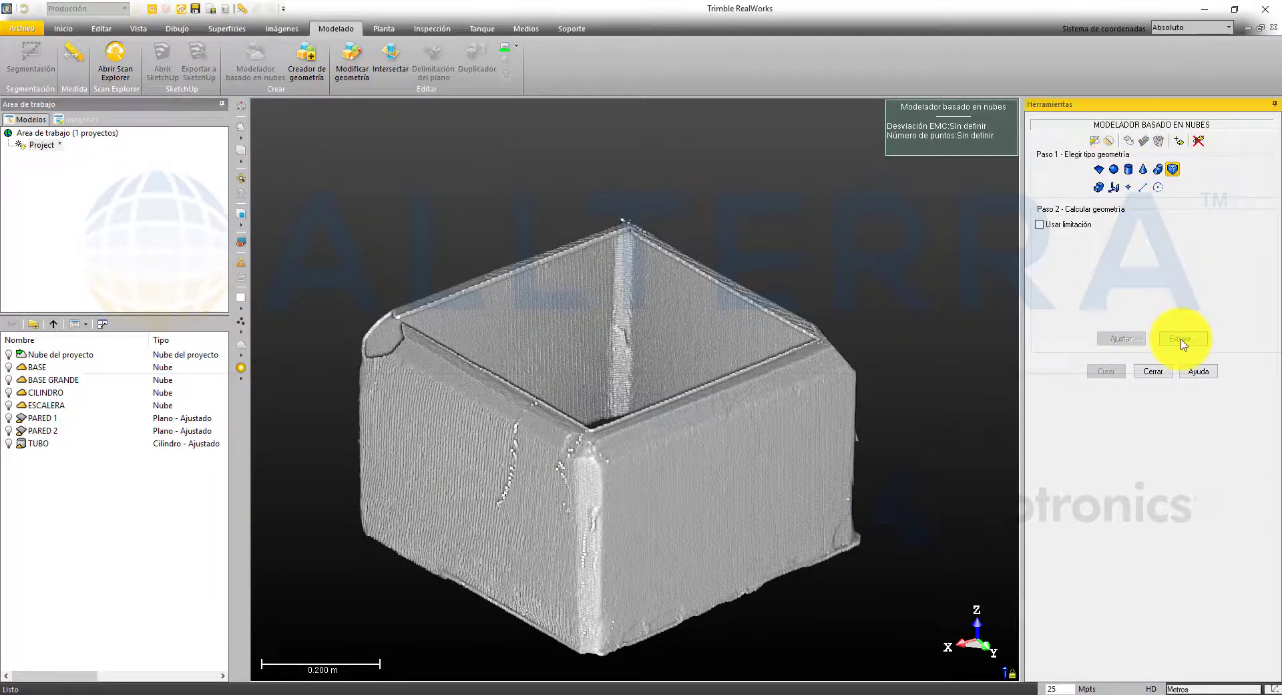
left_click(555, 330)
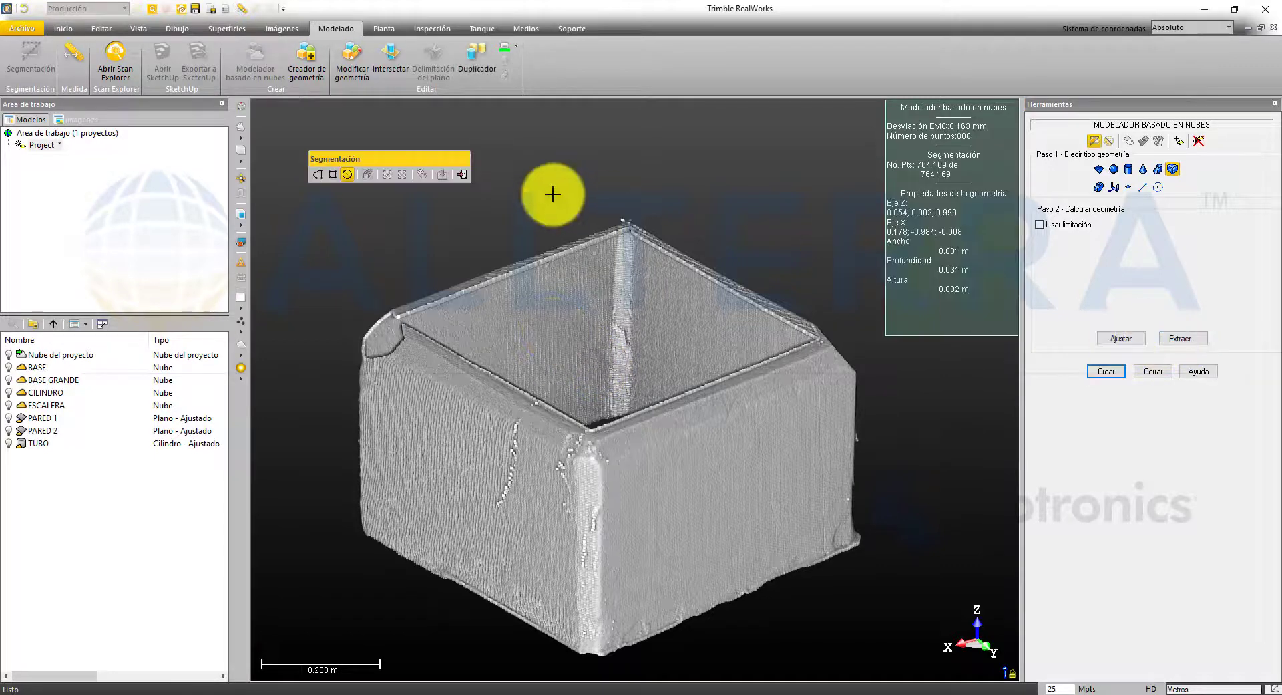
left_click(465, 172)
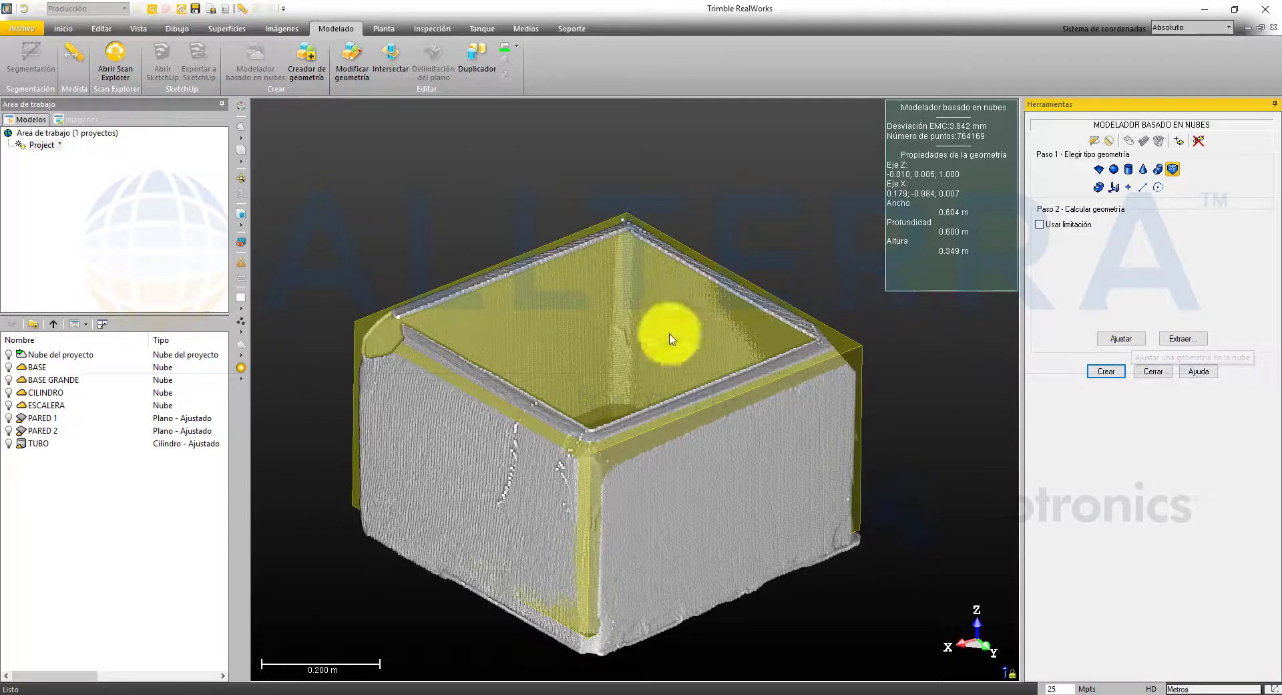
- Check the fitted box against the BASE GRANDE points, create it and close the modeler
left_click_drag(355, 429, 548, 427)
left_click(1117, 376)
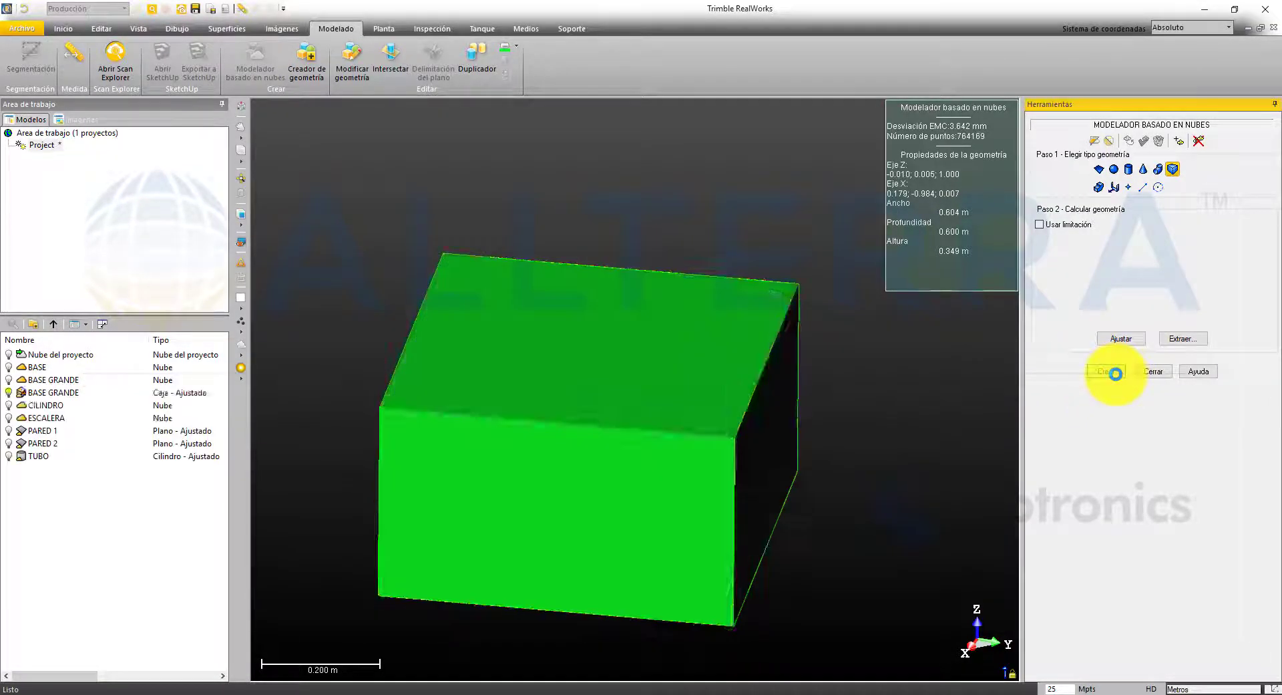
left_click(1150, 375)
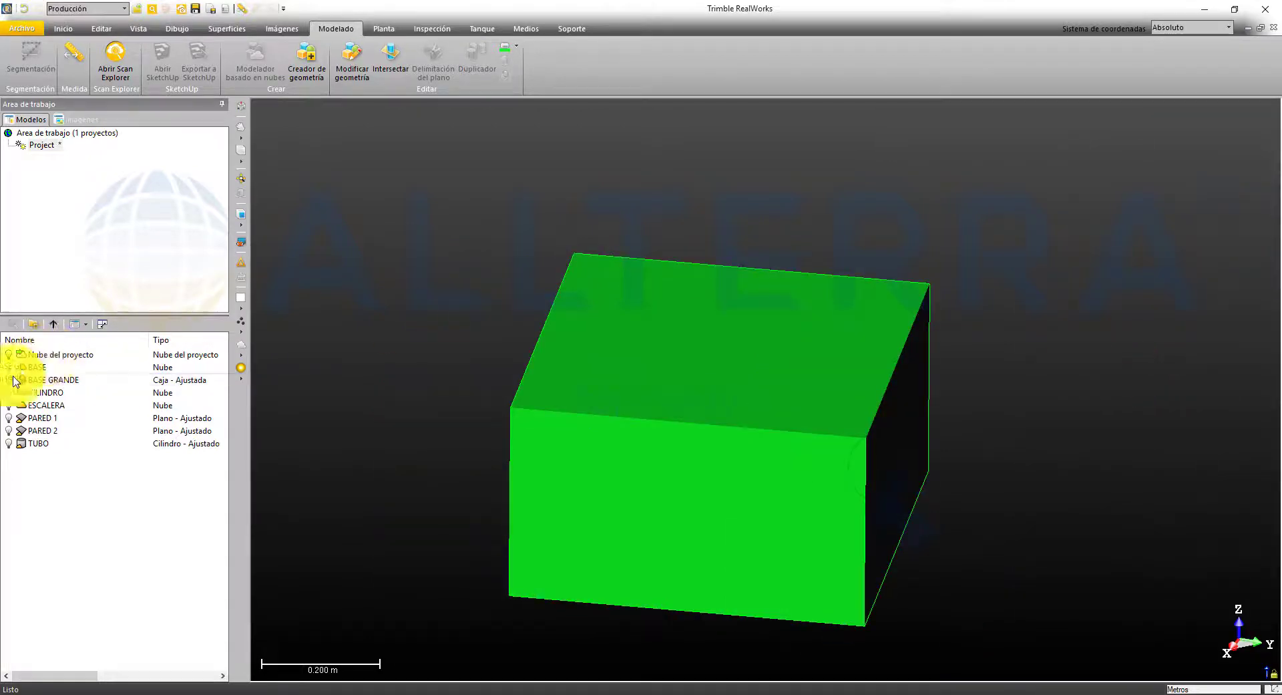
- Show the BASE GRANDE cloud over its box and examine how the faces match the scanned points
left_click(51, 380)
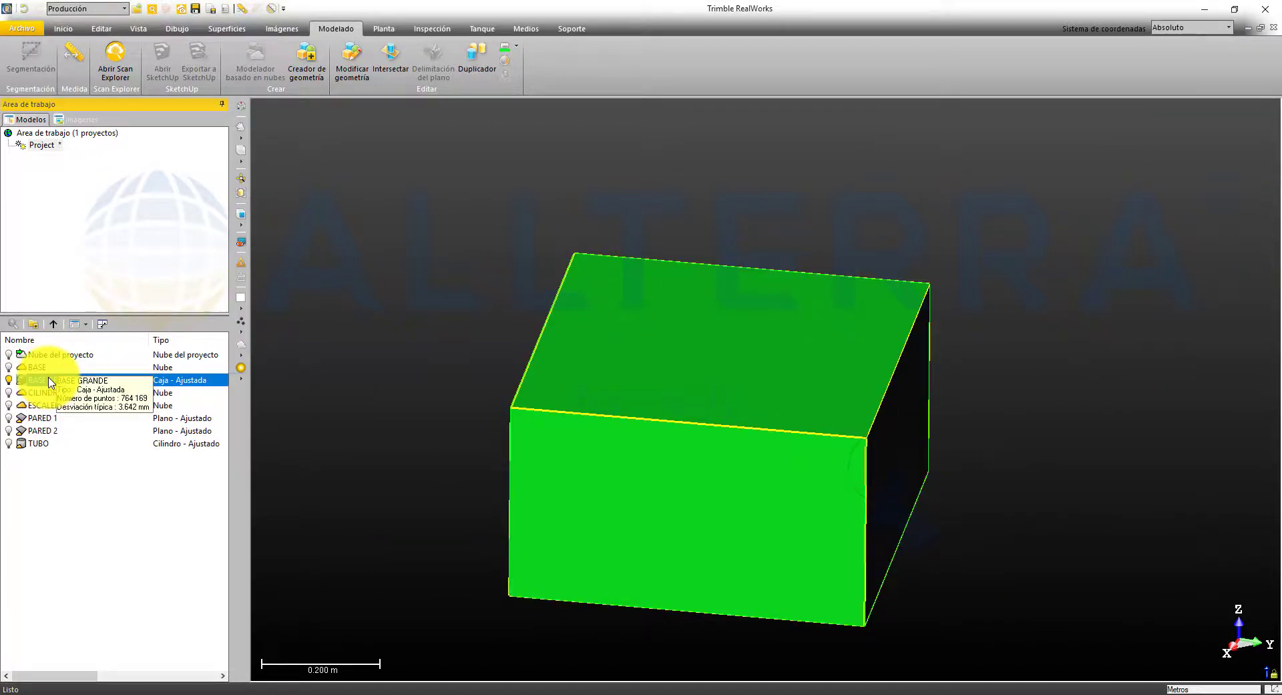
right_click(51, 380)
left_click(63, 29)
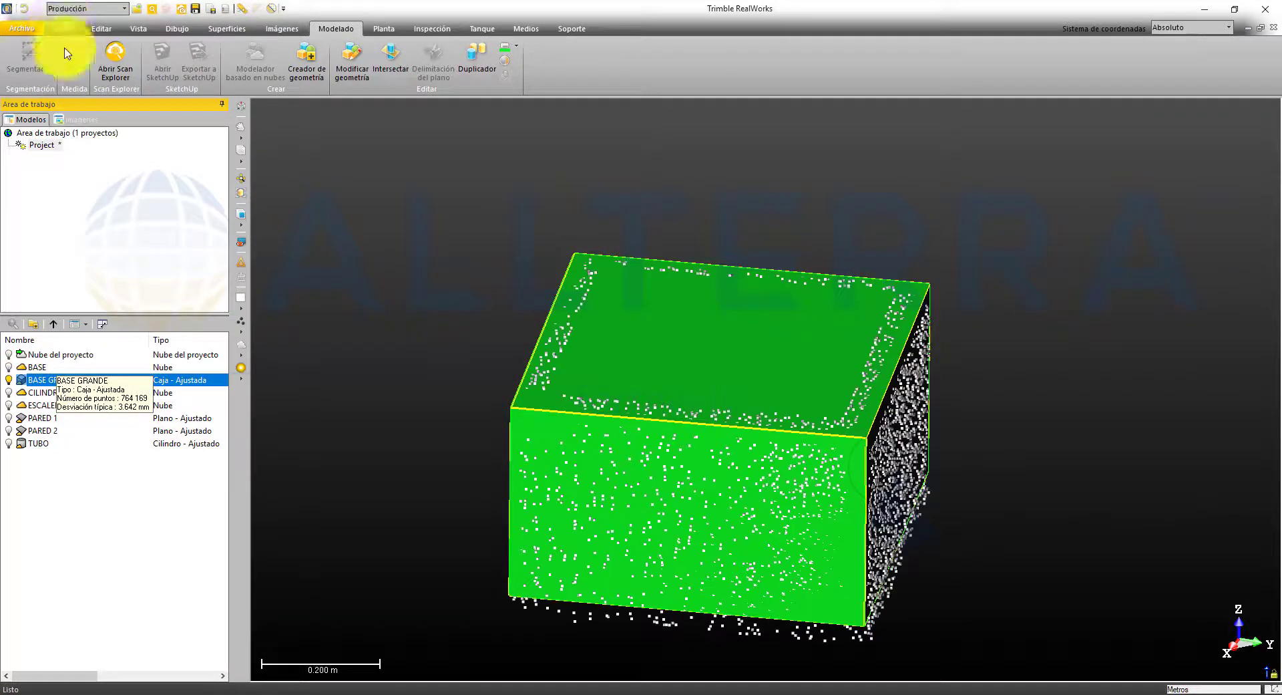
left_click_drag(850, 426, 635, 401)
scroll(751, 444, "up", 3)
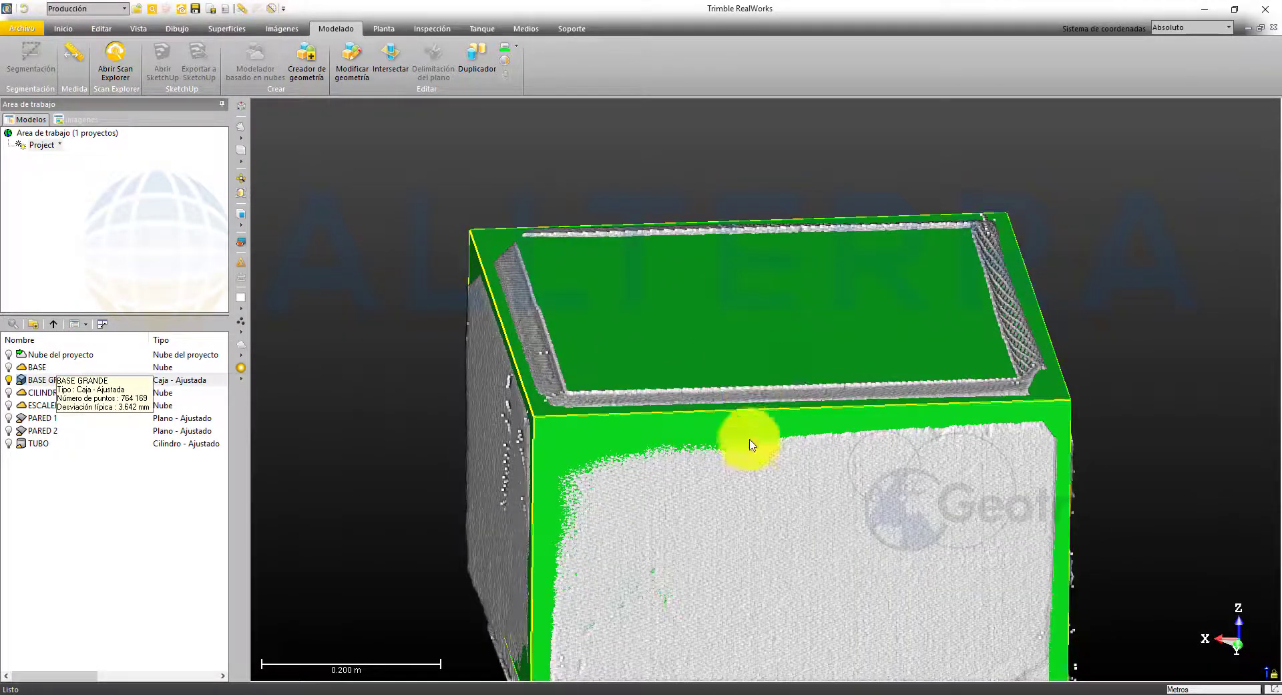
left_click_drag(751, 444, 732, 446)
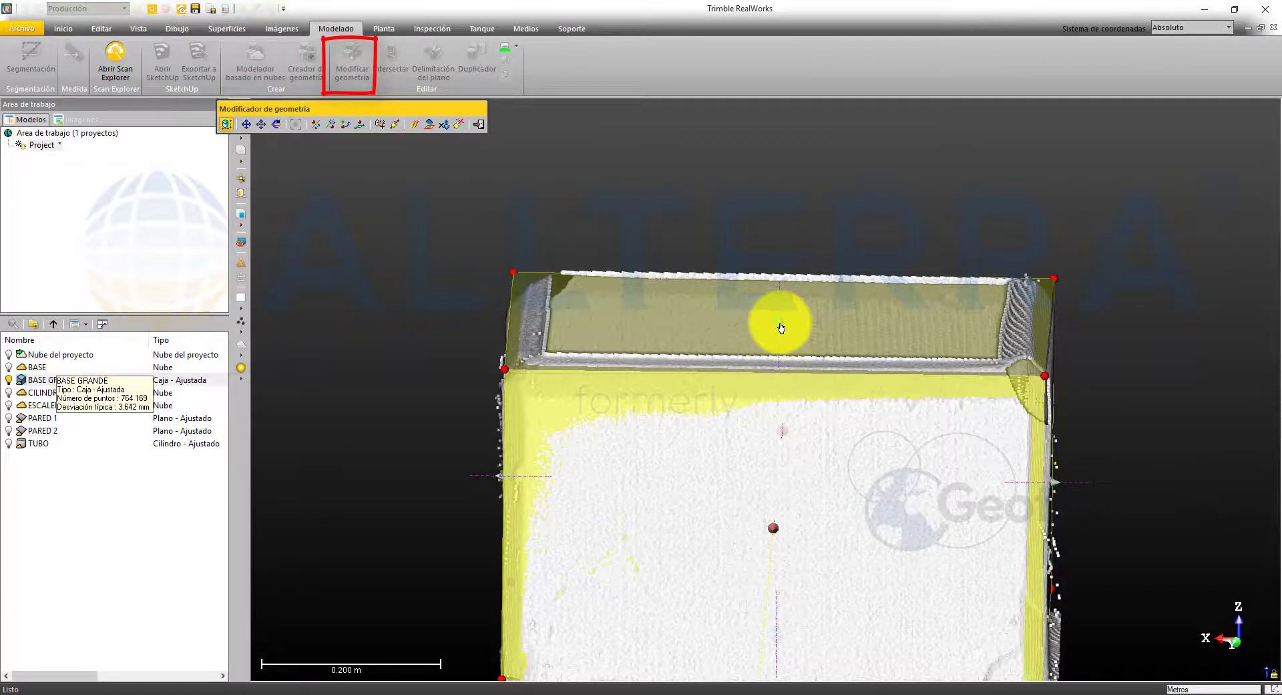
- Try extending the BASE GRANDE box upward from its top face and moving it with the geometry modifier
mouse_move(780, 323)
left_mouse_down()
mouse_move(778, 372)
mouse_move(799, 382)
mouse_move(781, 243)
mouse_move(797, 310)
left_mouse_up()
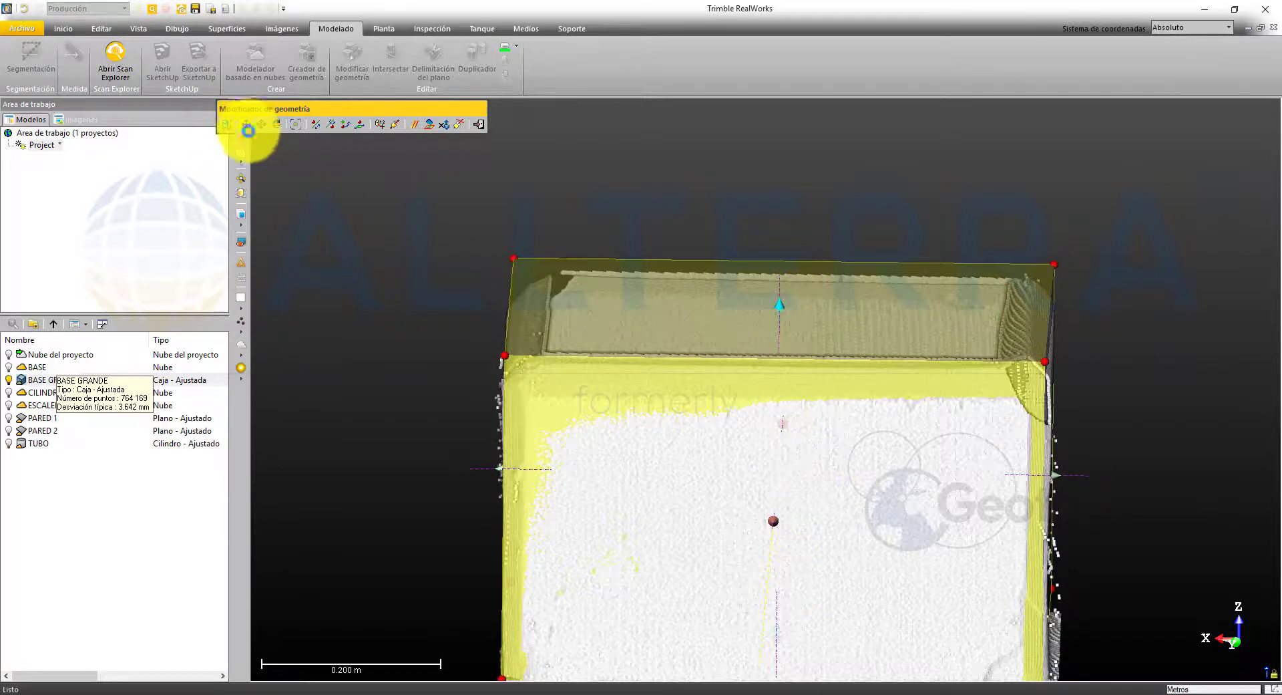
scroll(768, 427, "down", 3)
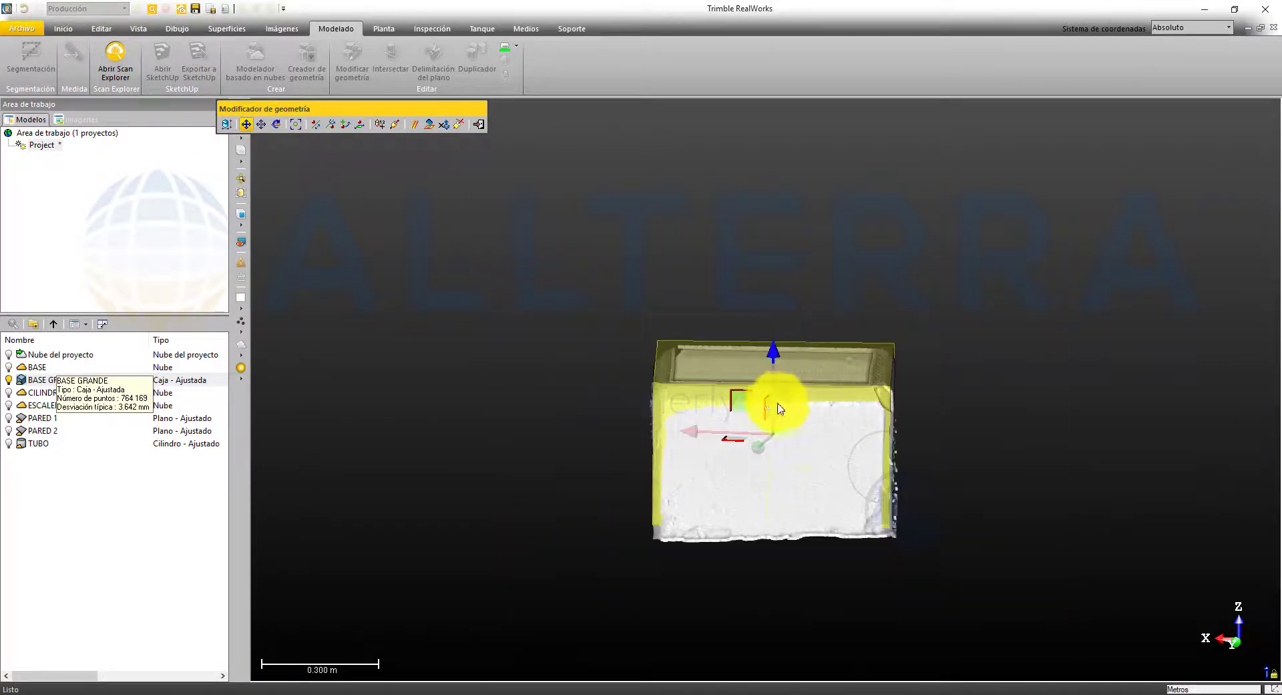
mouse_move(775, 325)
left_mouse_down()
mouse_move(768, 215)
mouse_move(784, 401)
mouse_move(768, 323)
left_mouse_up()
- Try the rotation manipulator on the BASE GRANDE box and close the geometry modifier
left_click(278, 125)
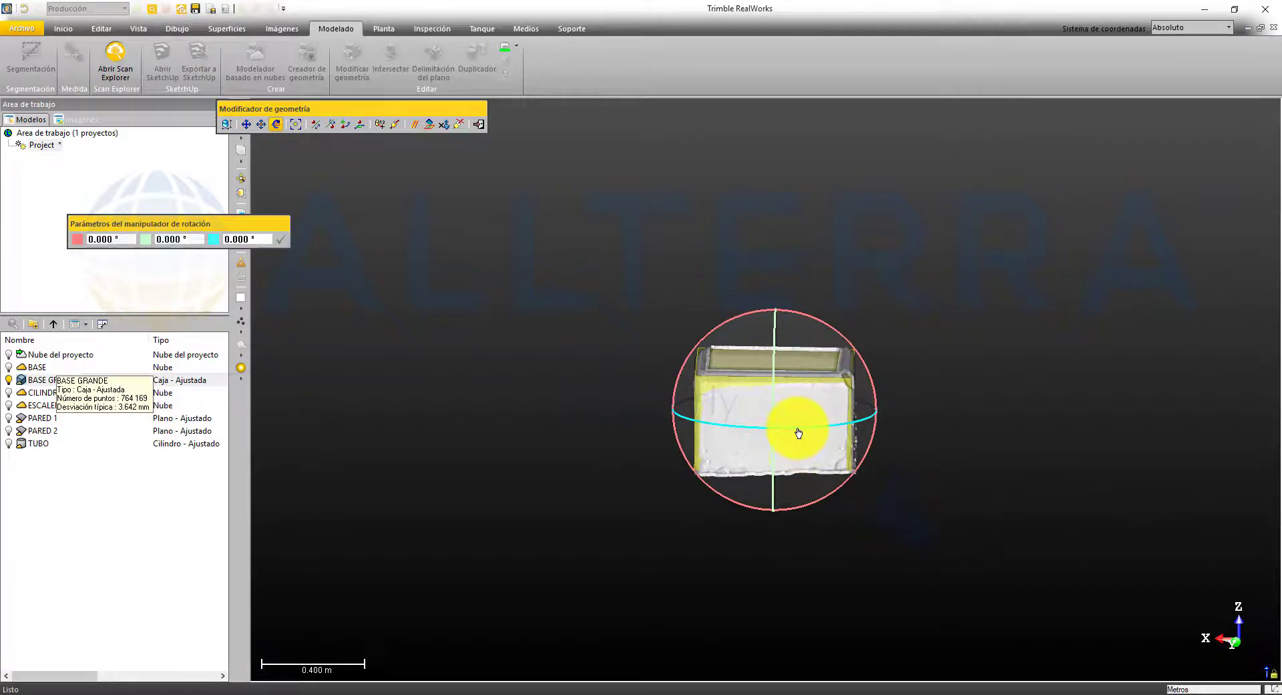
mouse_move(798, 433)
left_mouse_down()
mouse_move(849, 407)
mouse_move(953, 414)
mouse_move(863, 415)
mouse_move(799, 436)
left_mouse_up()
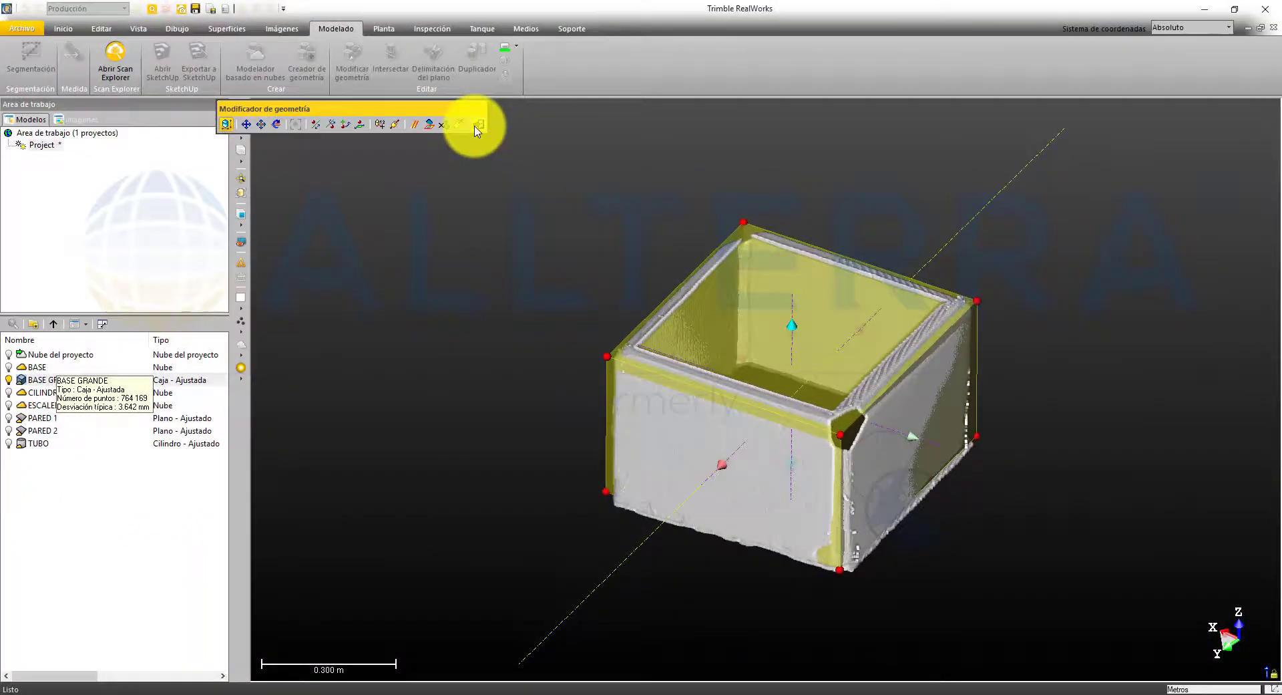
left_click(477, 125)
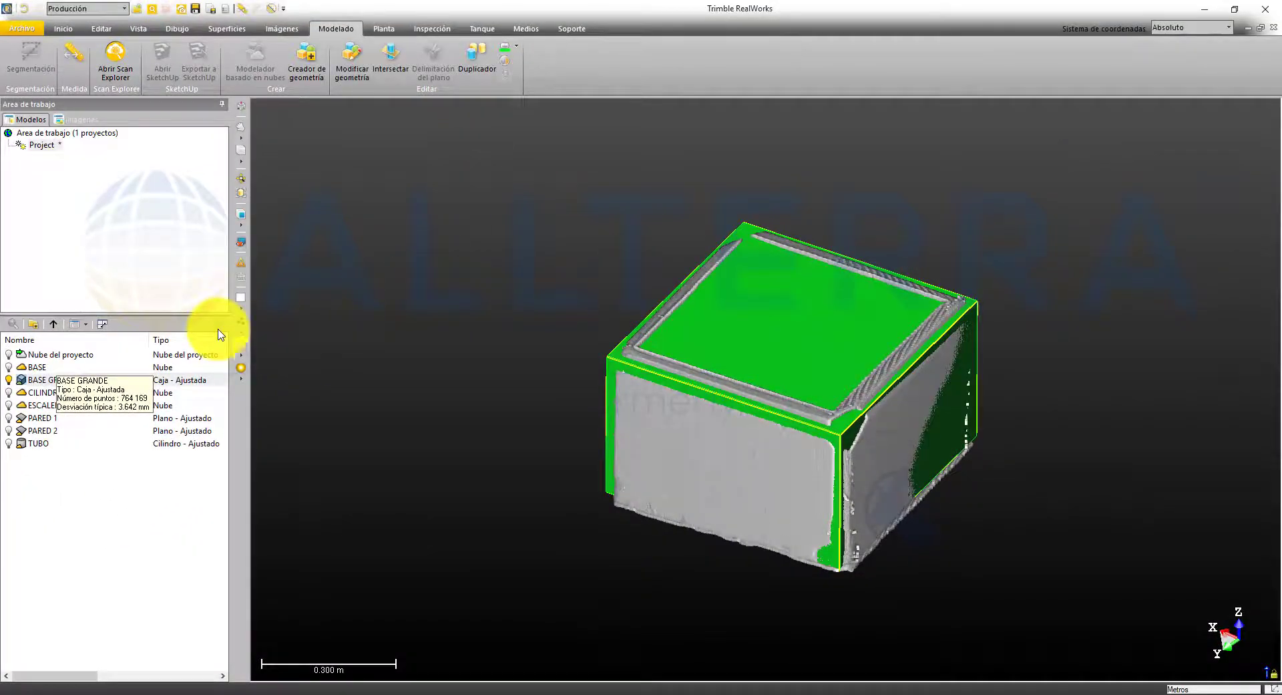
- Hide BASE GRANDE, display only the CILINDRO cloud and select it
left_click(10, 379)
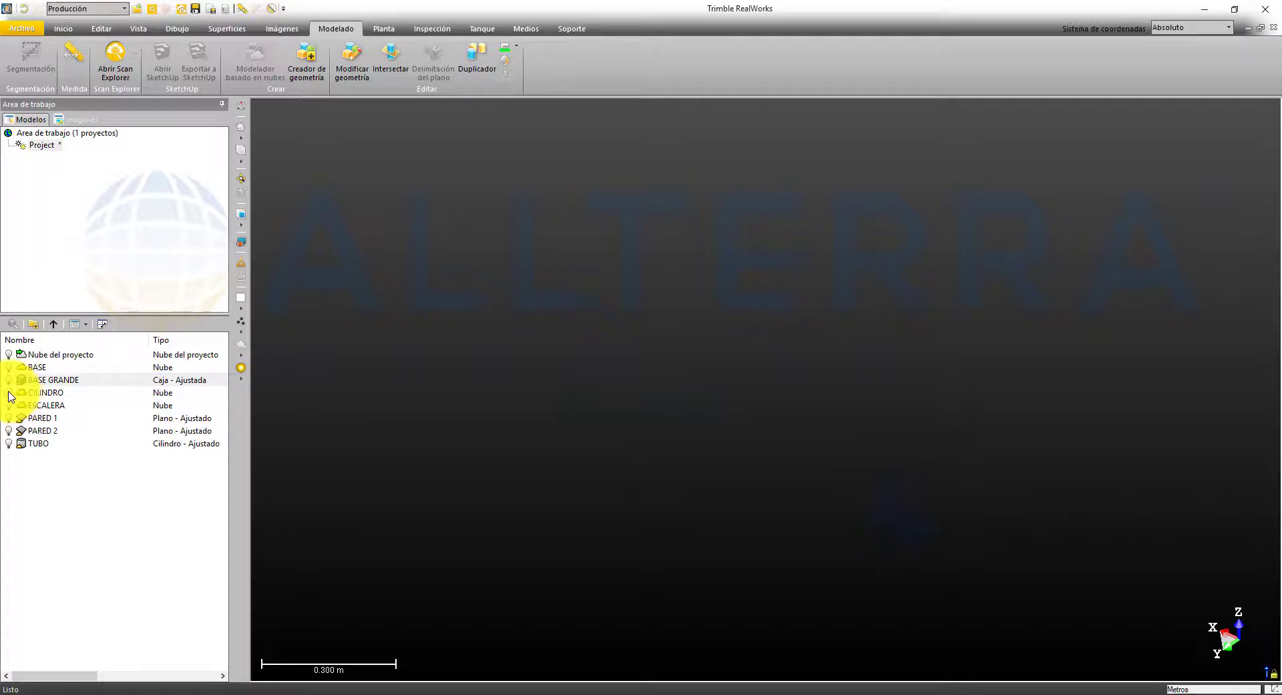
left_click(7, 391)
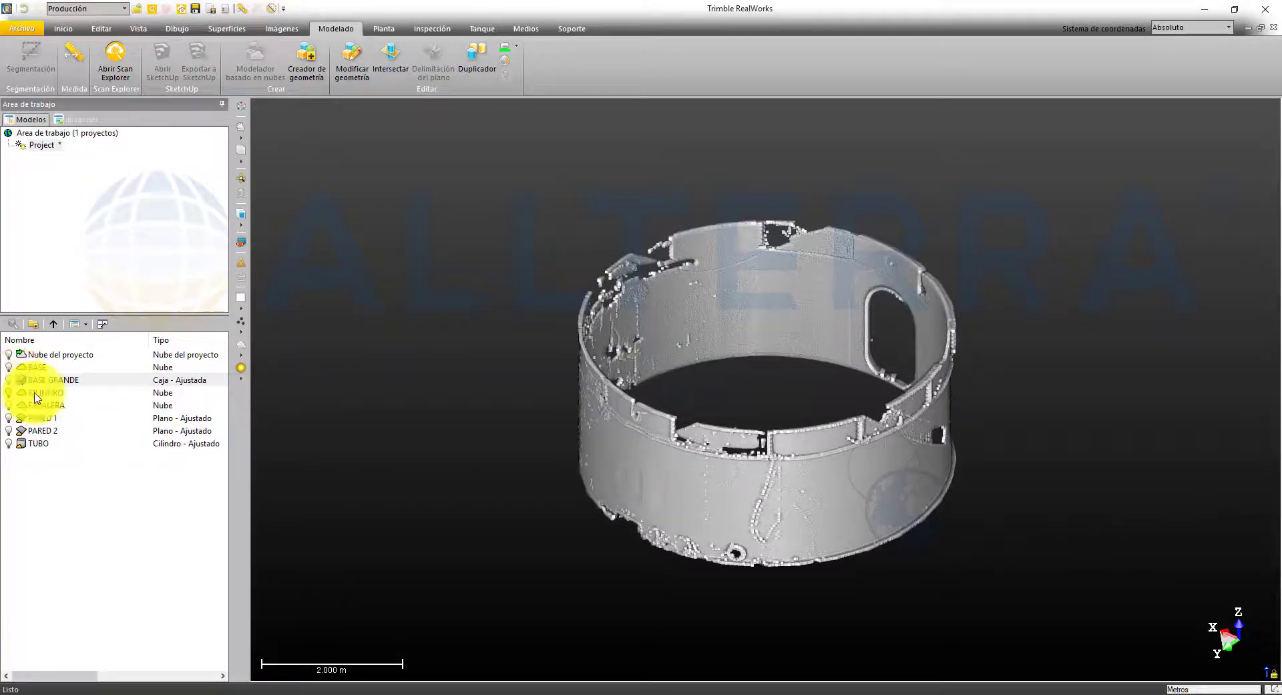
left_click(40, 393)
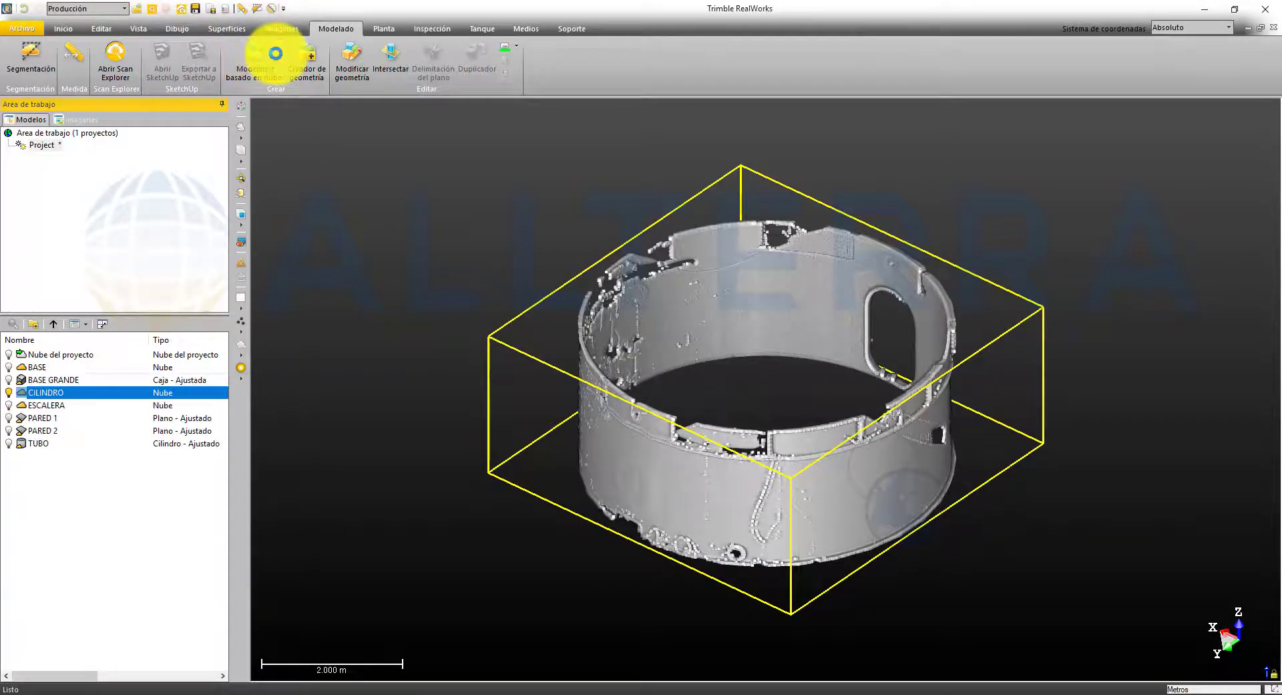
- Open the cloud-based modeler for CILINDRO, choose the circle geometry and fit it to the entire cloud
left_click(275, 55)
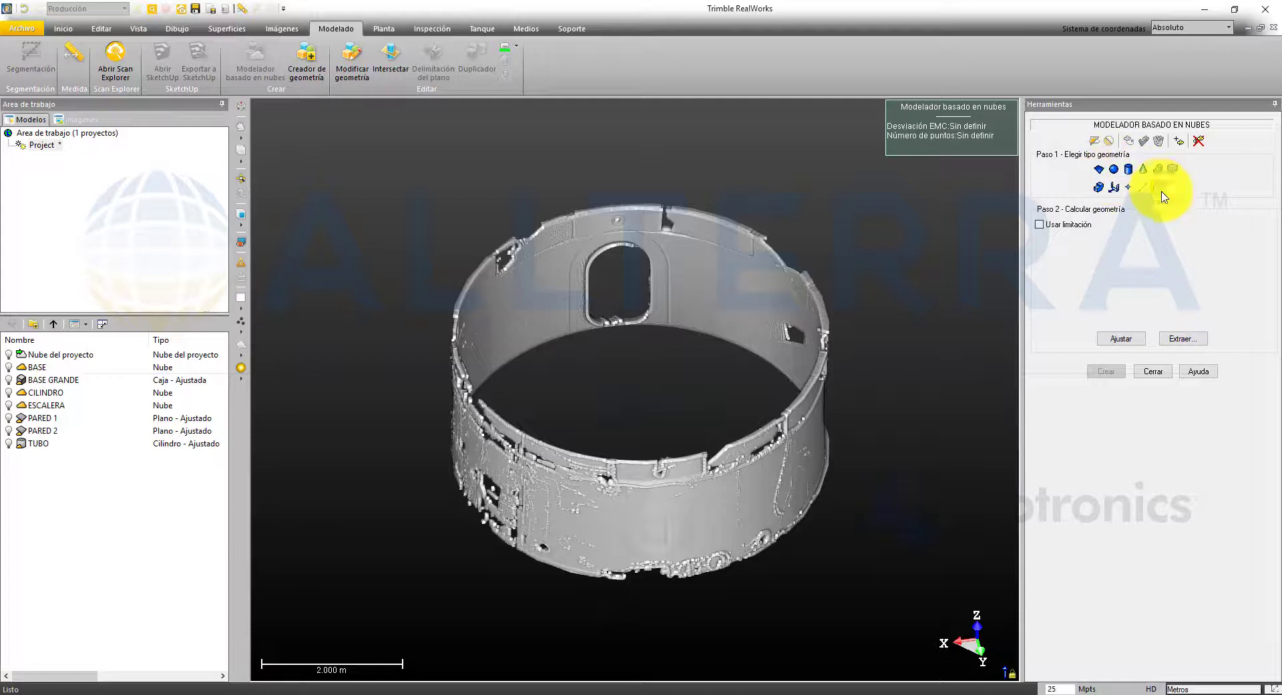
left_click(1193, 352)
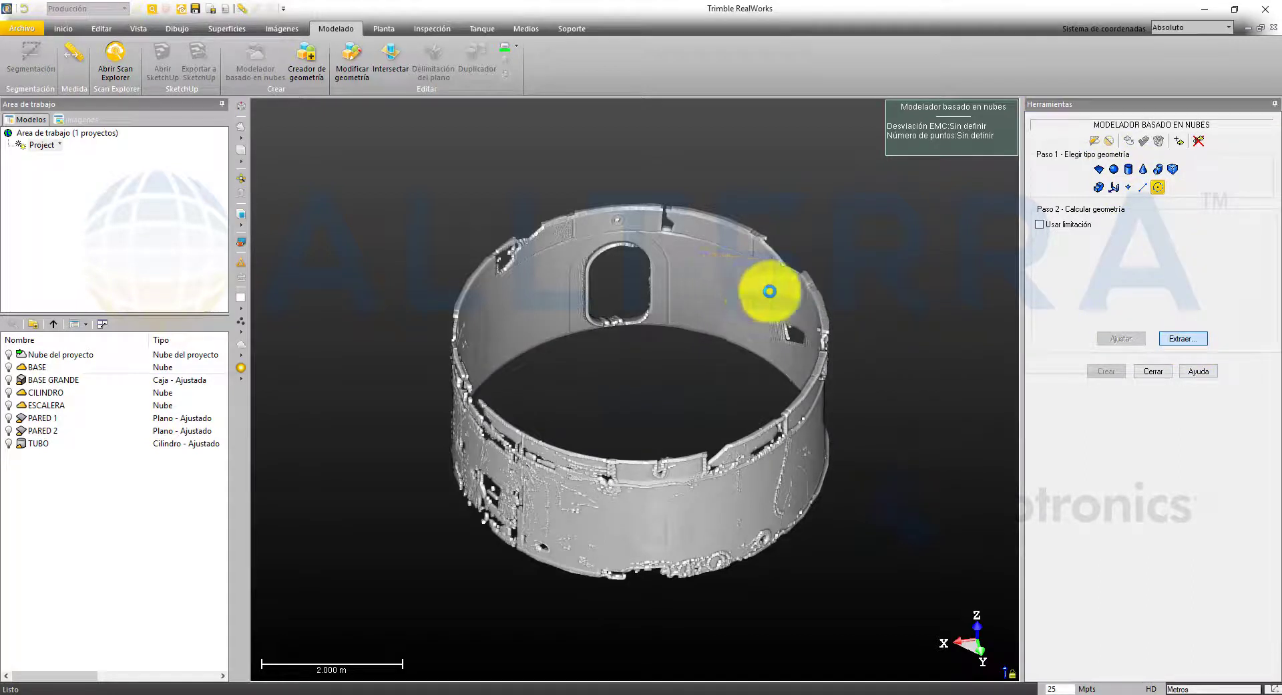
left_click(1120, 338)
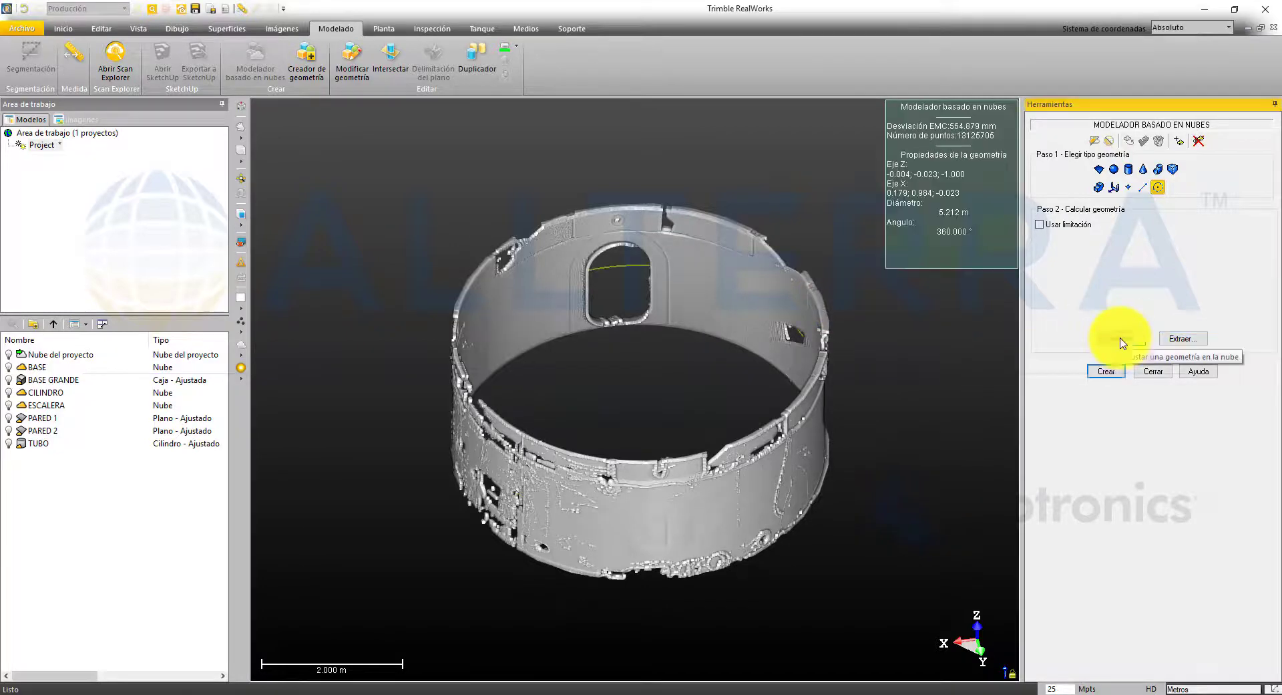
- Reduce the displayed point size of the CILINDRO cloud and examine the fitted circle against the ring's wall
left_click_drag(724, 285, 624, 286)
left_click(241, 332)
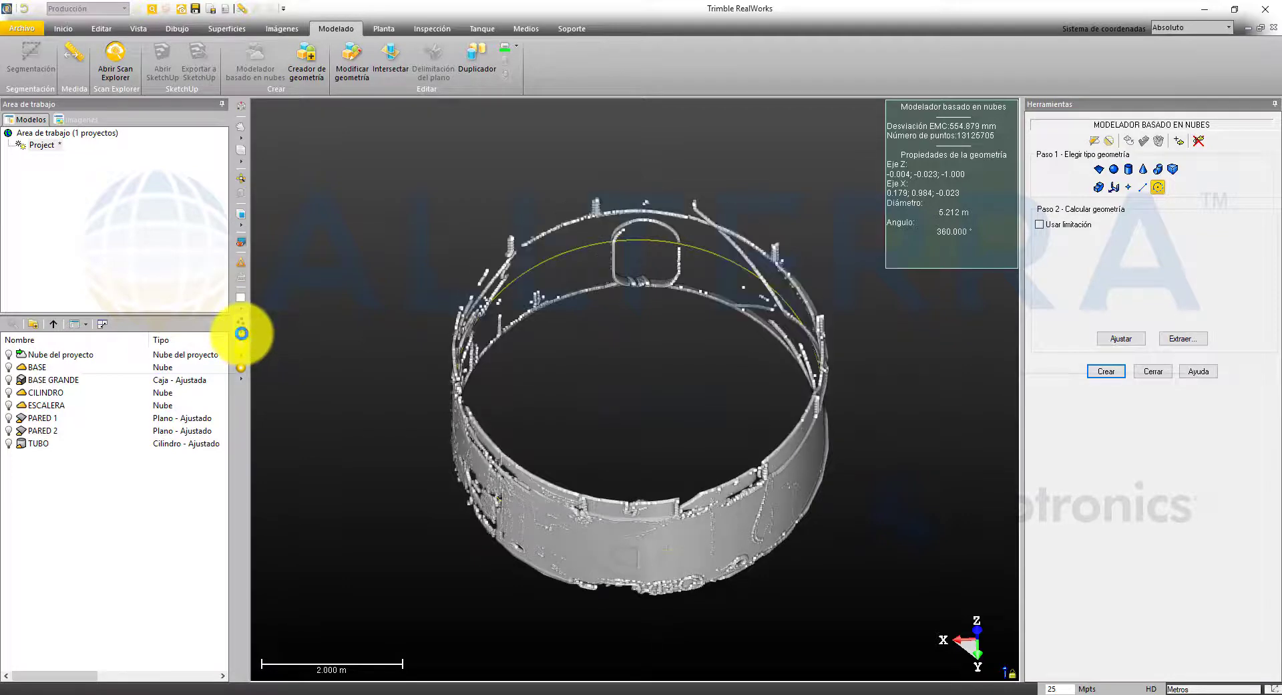
left_click(244, 338)
left_click(278, 346)
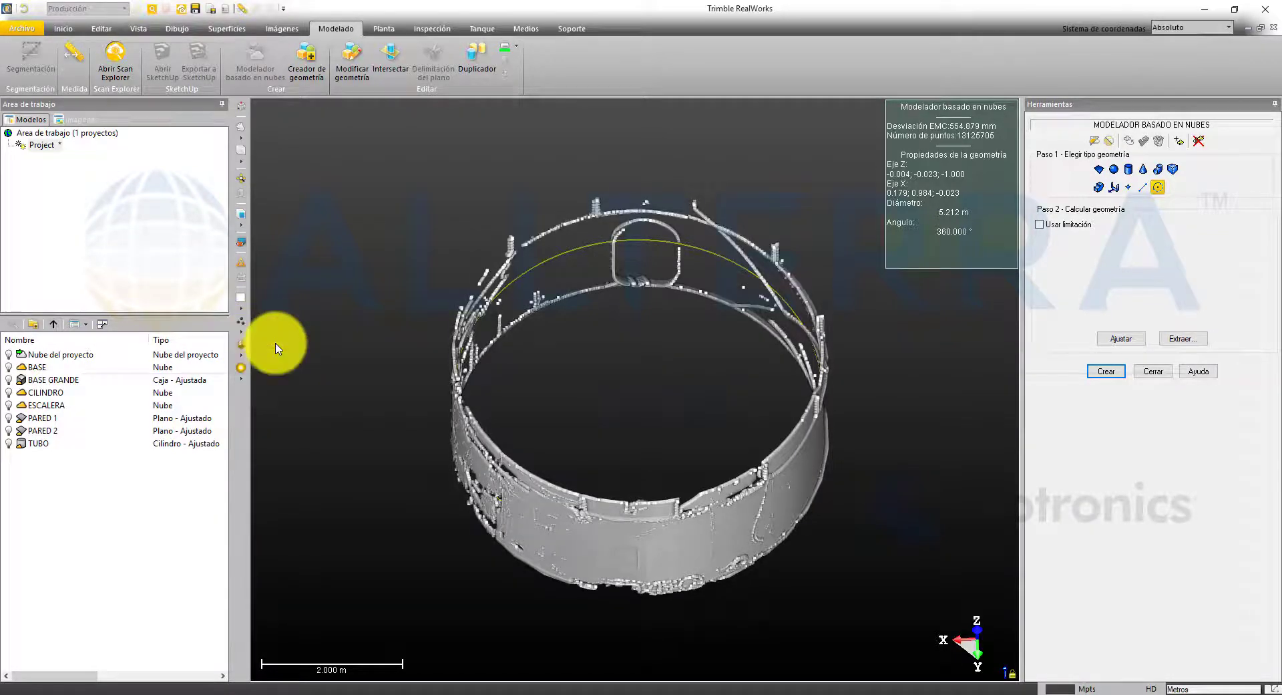
left_click_drag(562, 513, 586, 449)
left_click(239, 364)
left_click(267, 358)
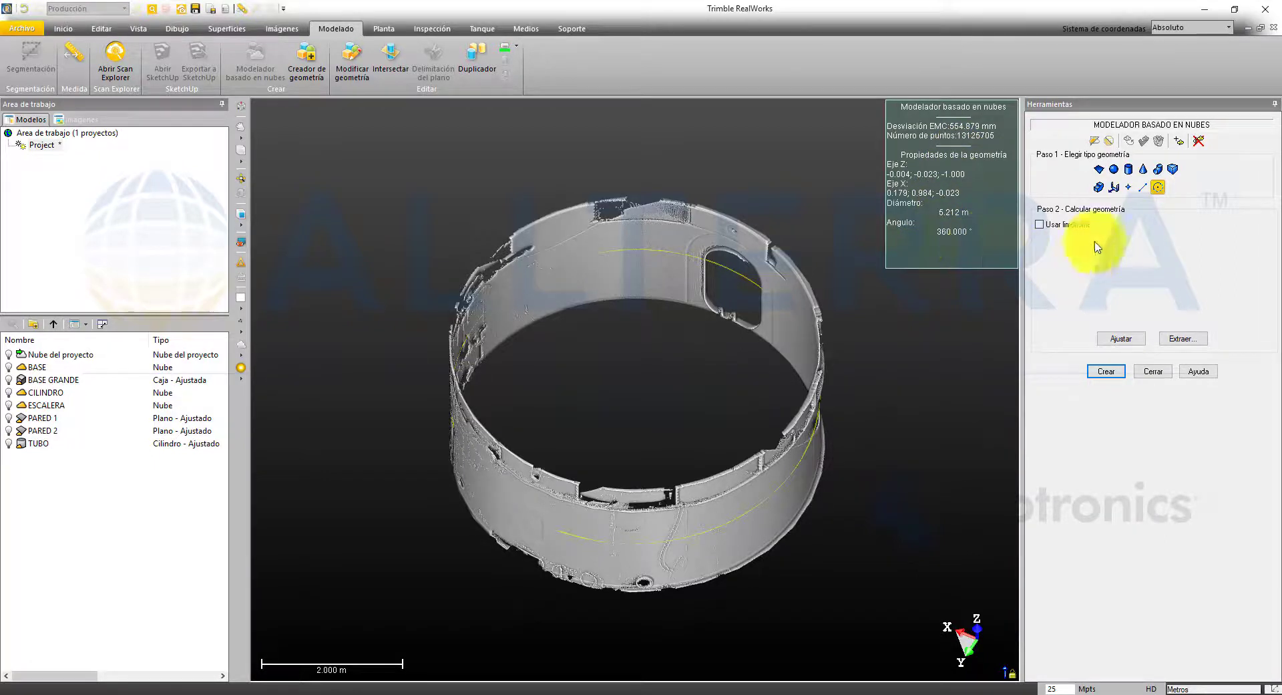
- Switch the geometry type to line and fit it to the entire CILINDRO cloud
left_click(1143, 189)
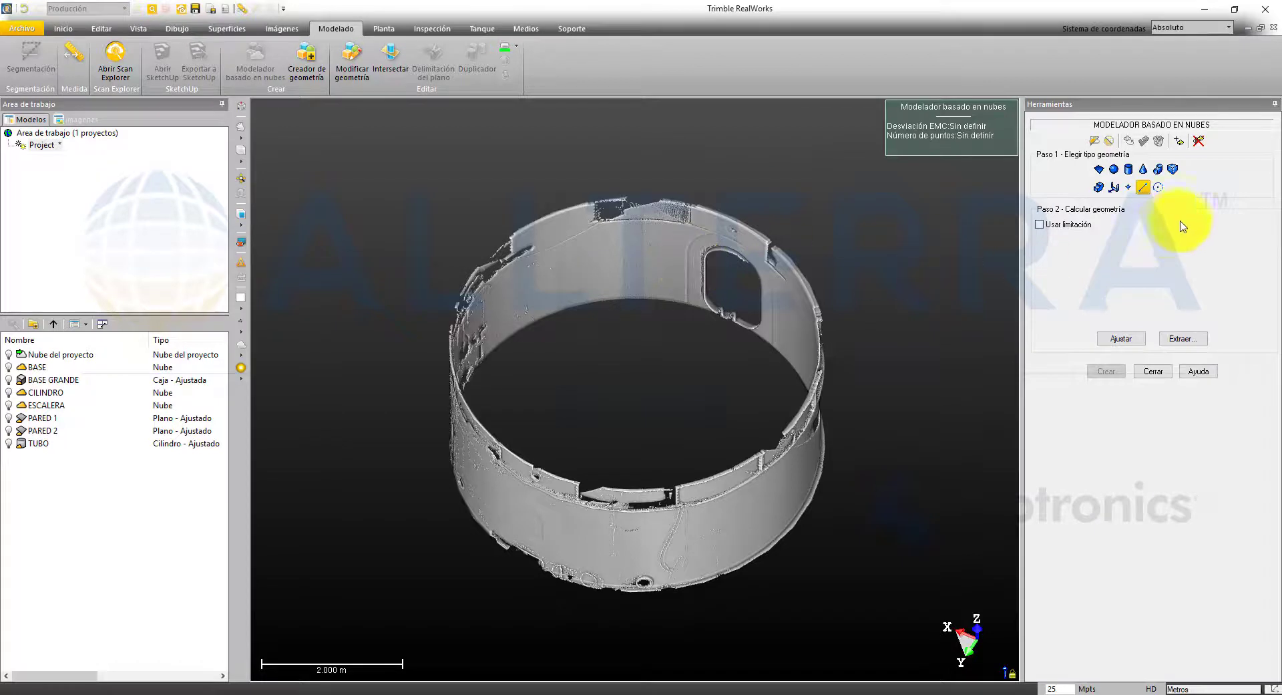
left_click(1183, 338)
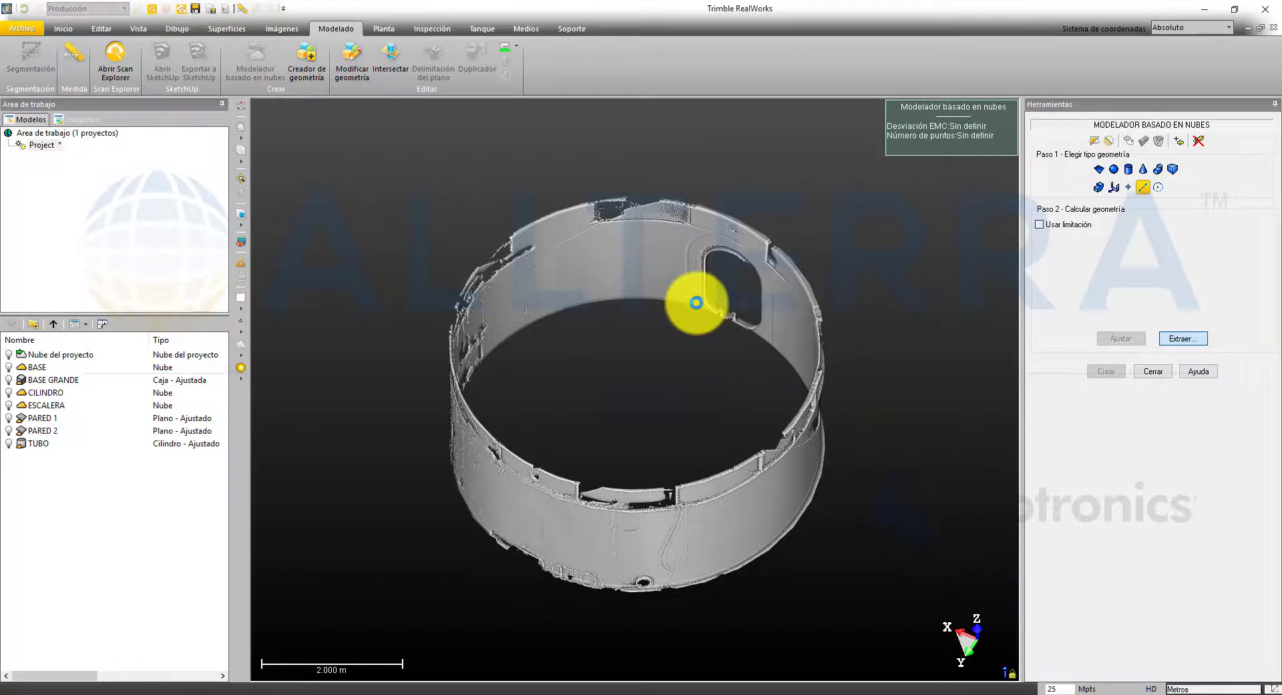
left_click(696, 302)
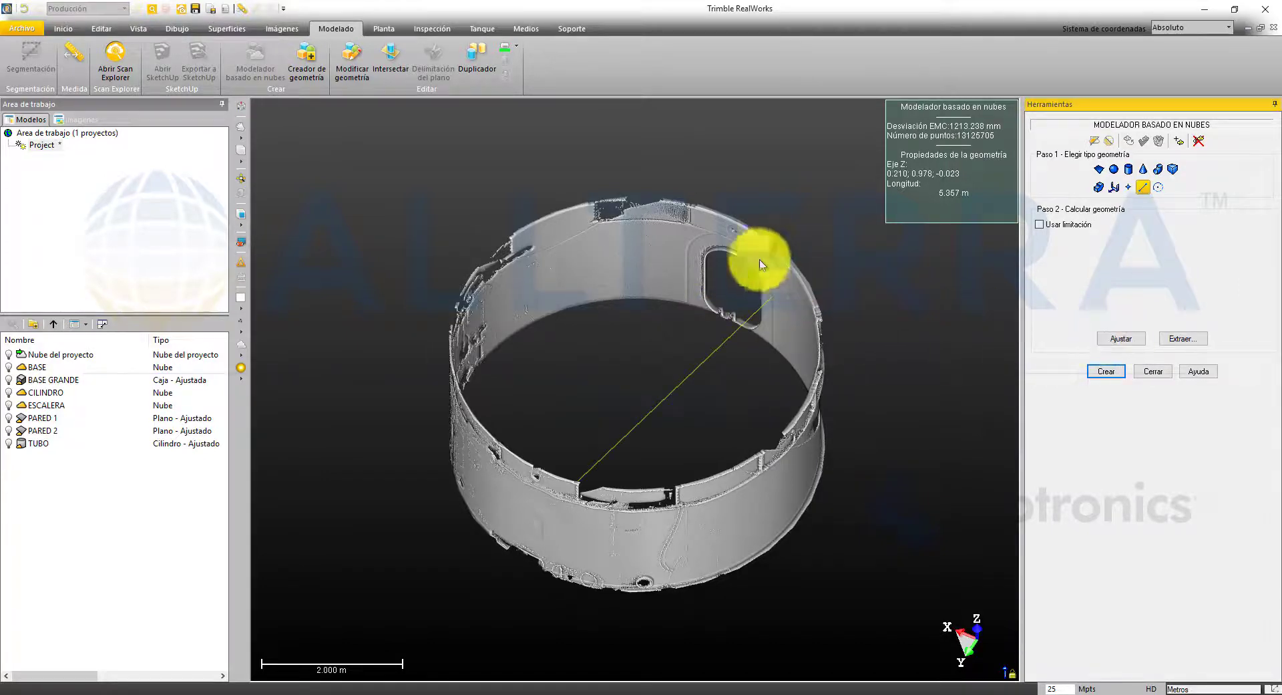
- Switch the geometry type to point and segment the CILINDRO cloud, keeping only a circular patch around the small round hole in the wall
mouse_move(813, 346)
left_mouse_down()
mouse_move(816, 315)
mouse_move(813, 342)
left_mouse_up()
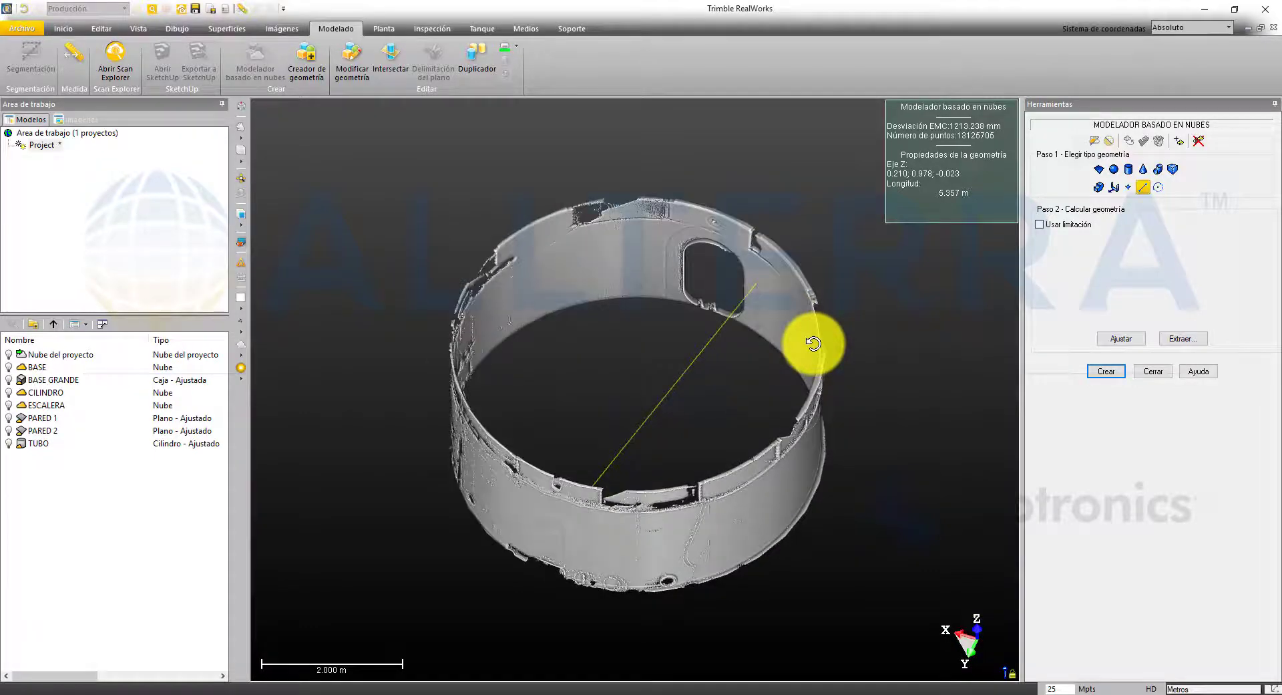
left_click(1129, 188)
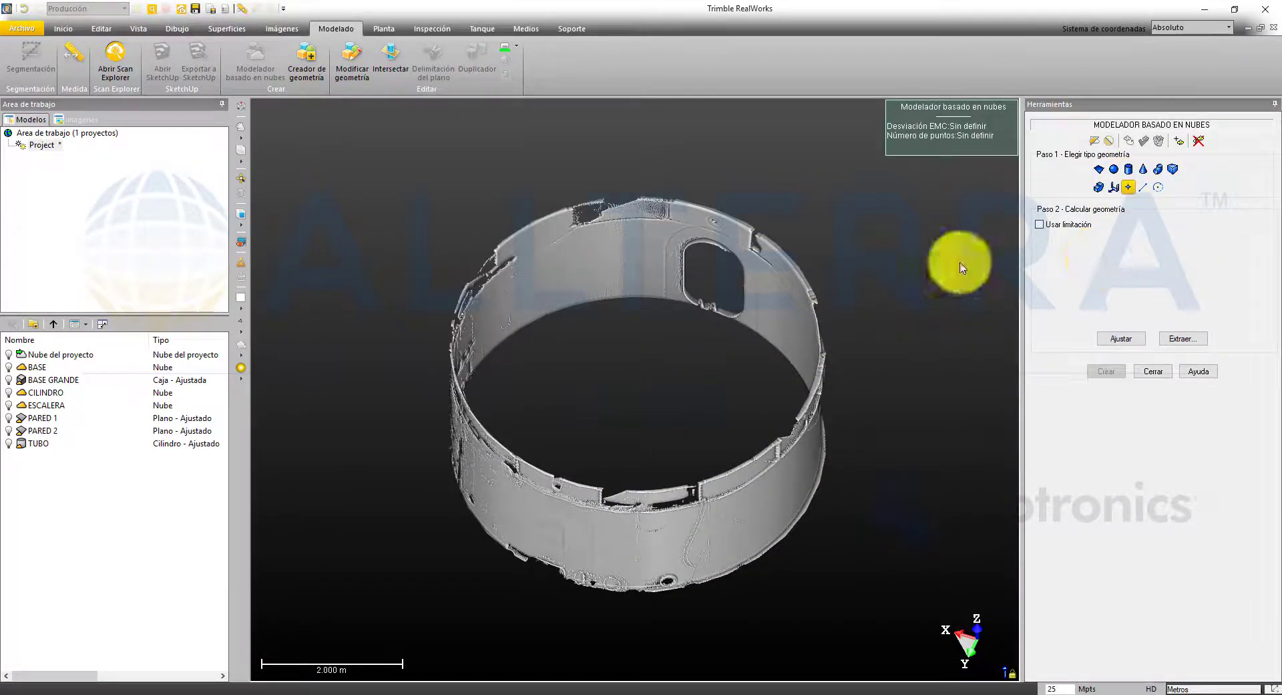
scroll(719, 212, "up", 10)
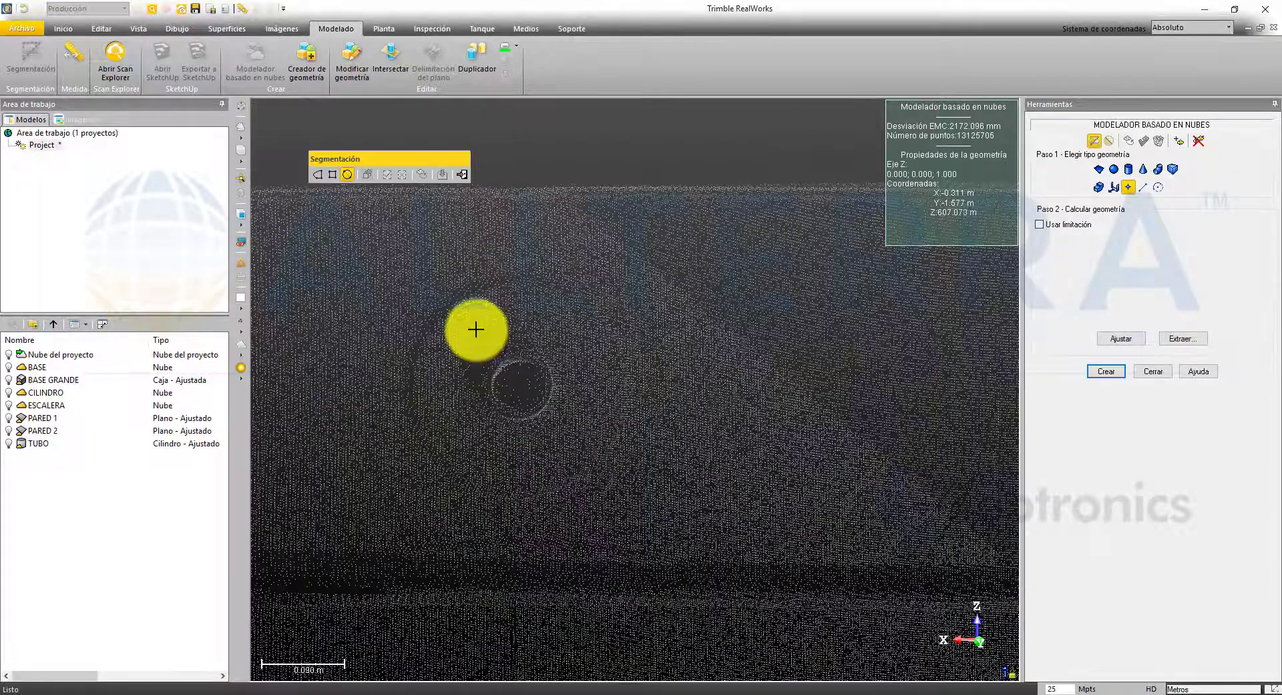
left_click_drag(475, 329, 573, 443)
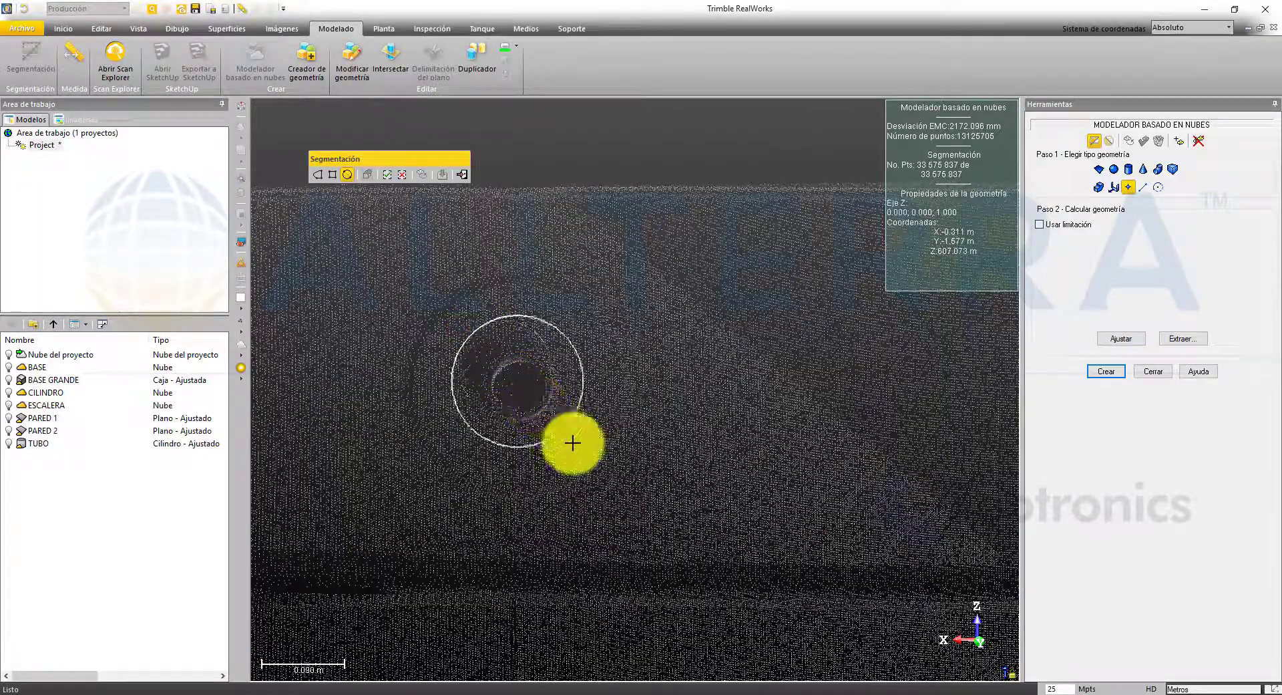
left_click(391, 175)
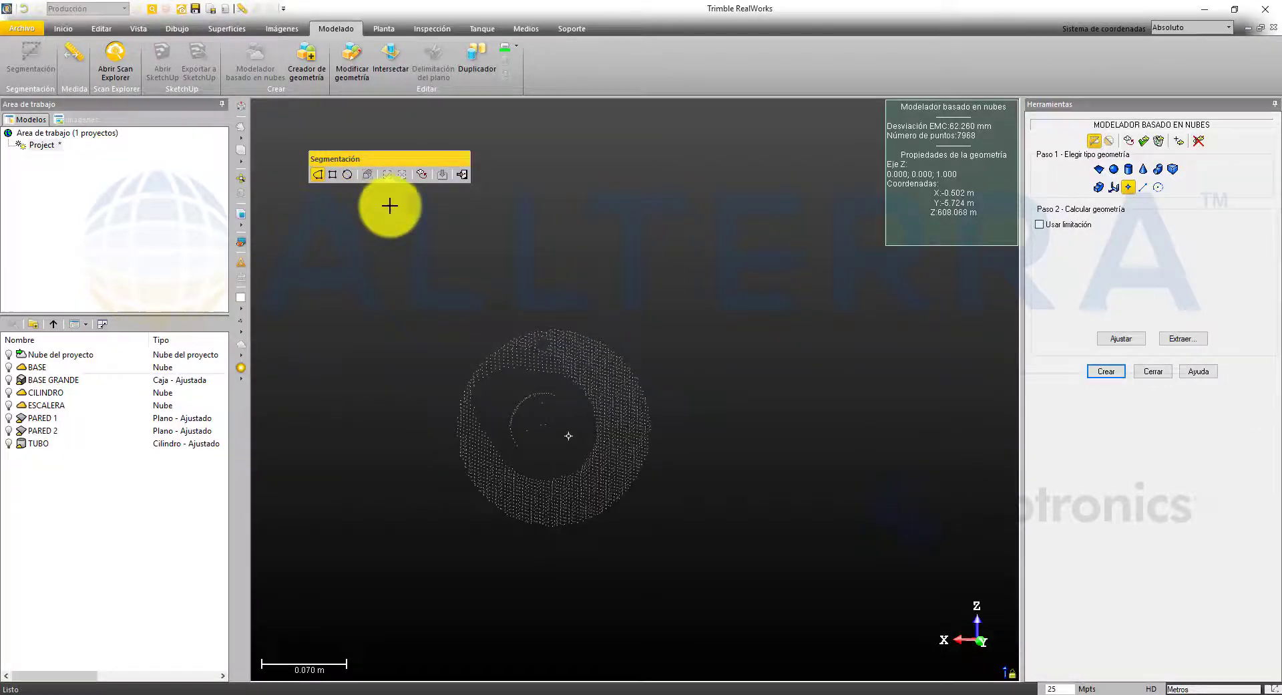
- Fence a circle just inside the patch's outer edge, keep only the points outside it as a thin ring, and finish the segmentation
left_click(347, 175)
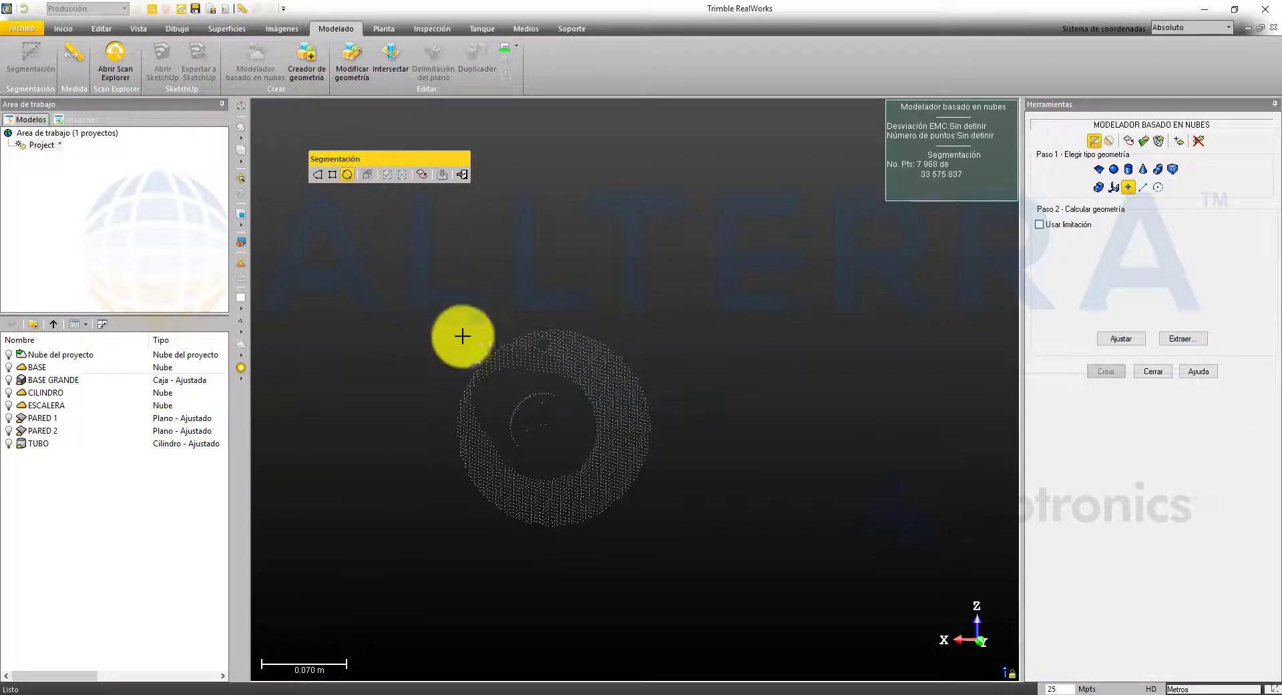
left_click_drag(483, 369, 623, 478)
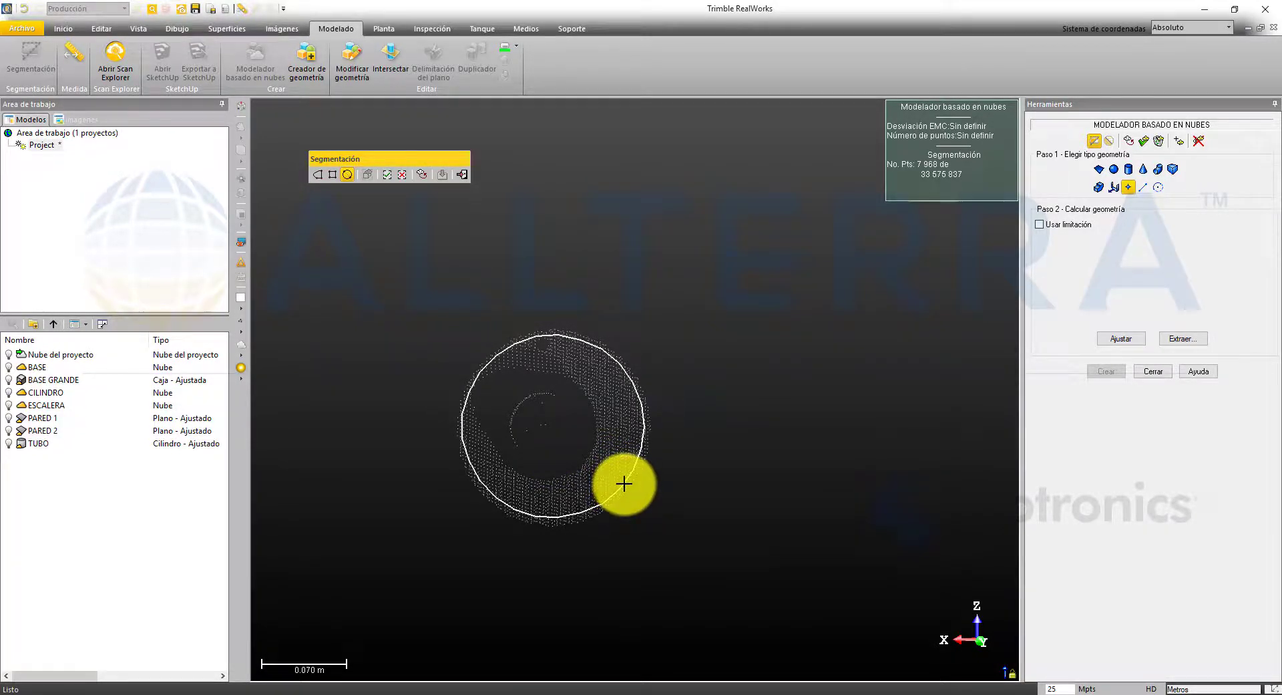
left_click(401, 175)
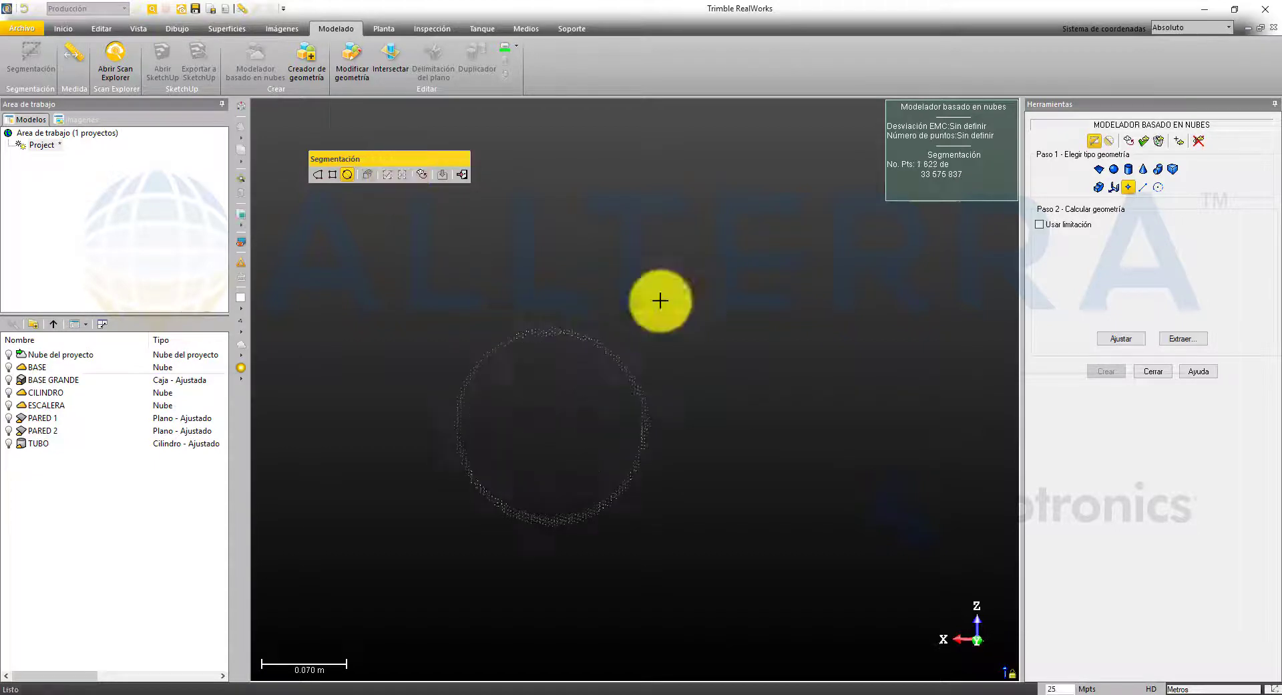
left_click(464, 175)
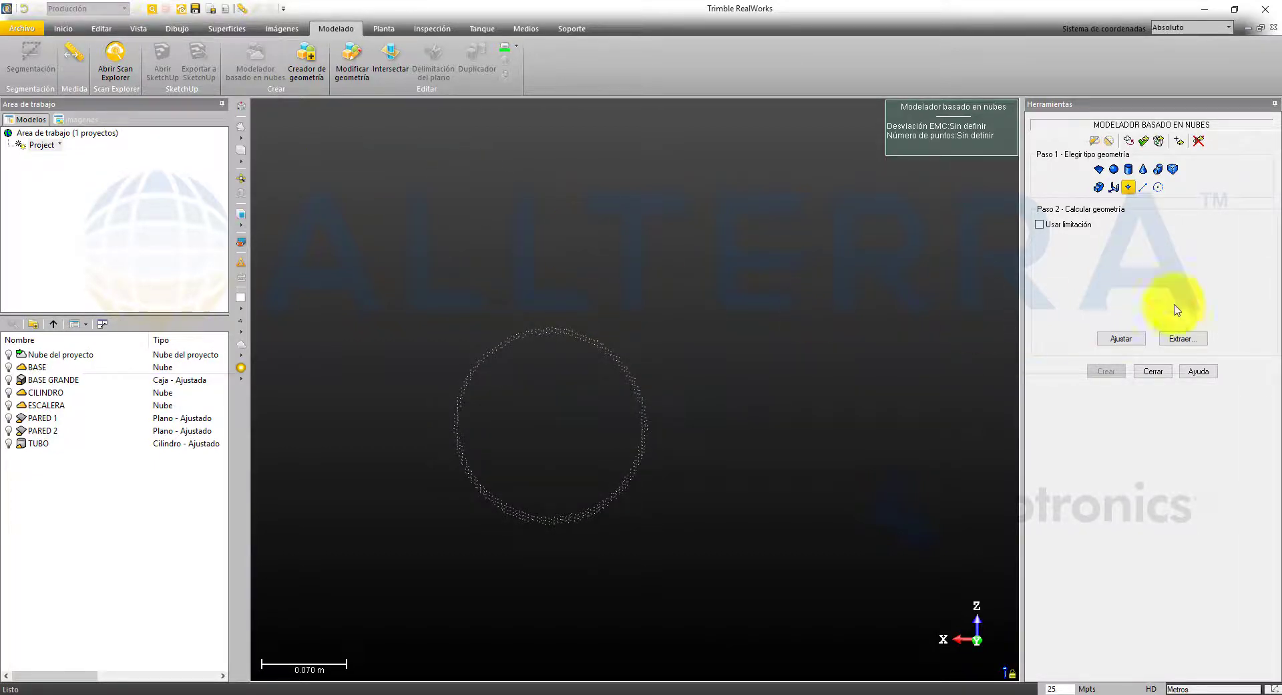
- Extract a point from the ring, refit it to all the ring's points, create the 3D point and close the modeler
left_click(1177, 341)
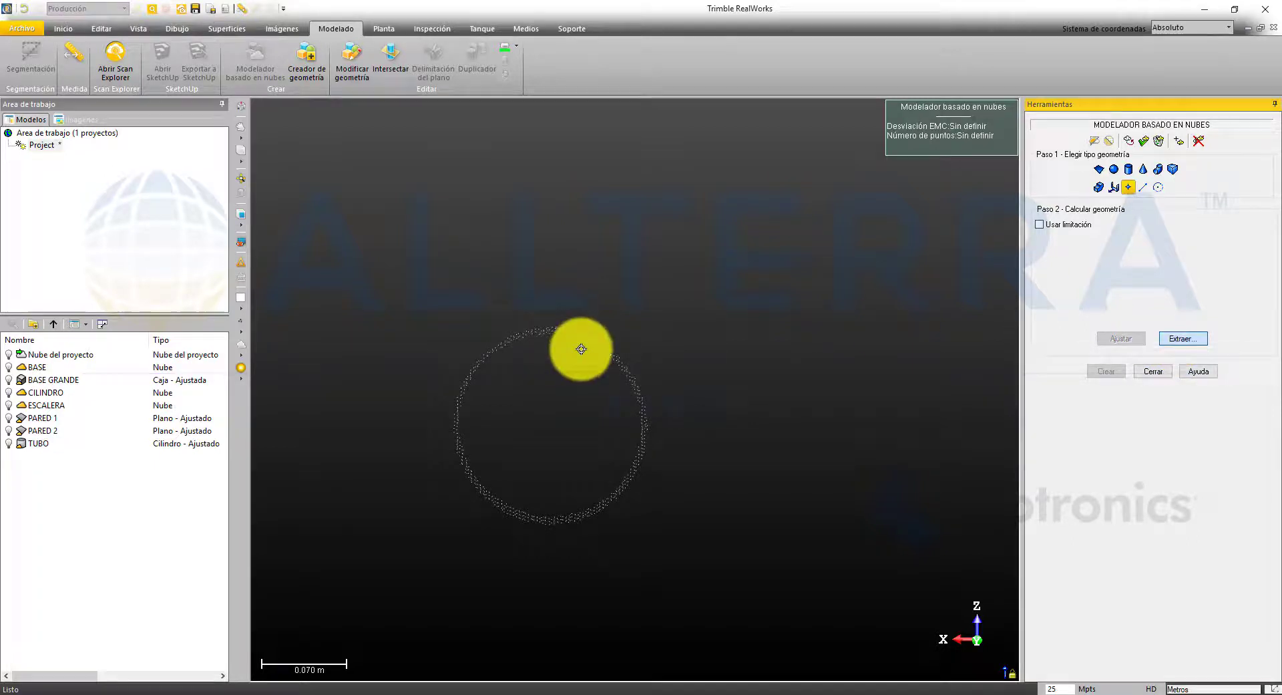
left_click(584, 338)
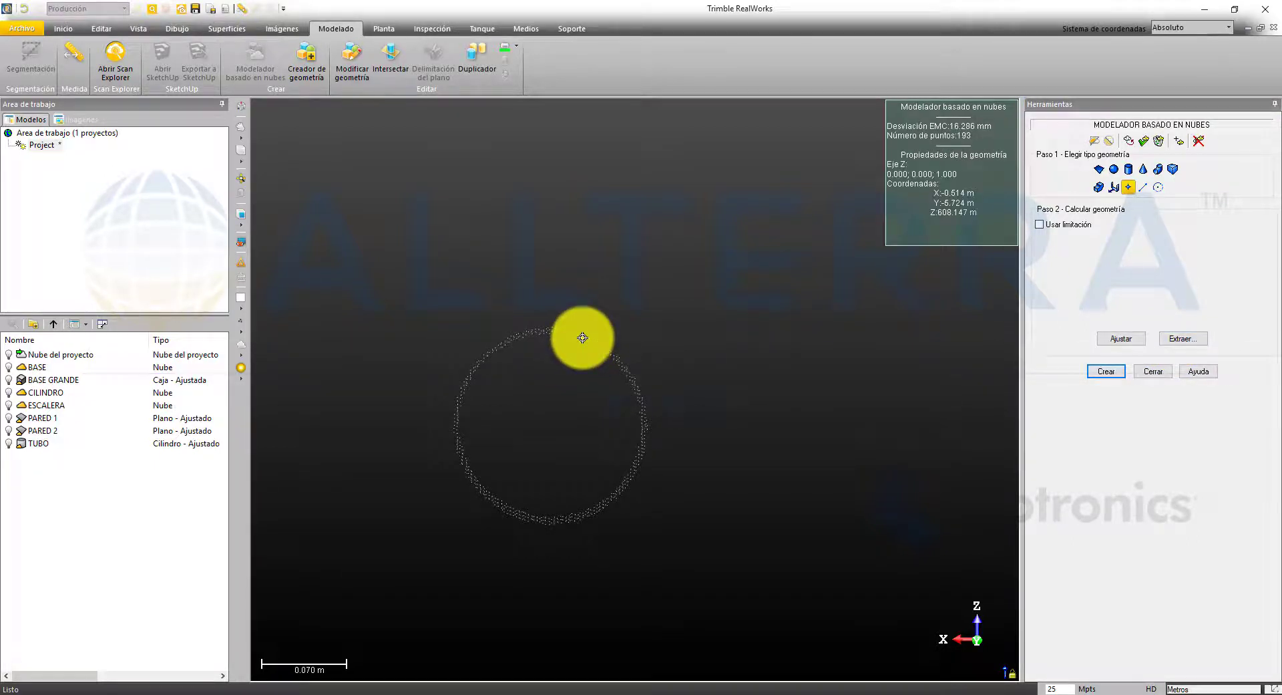
left_click(1139, 333)
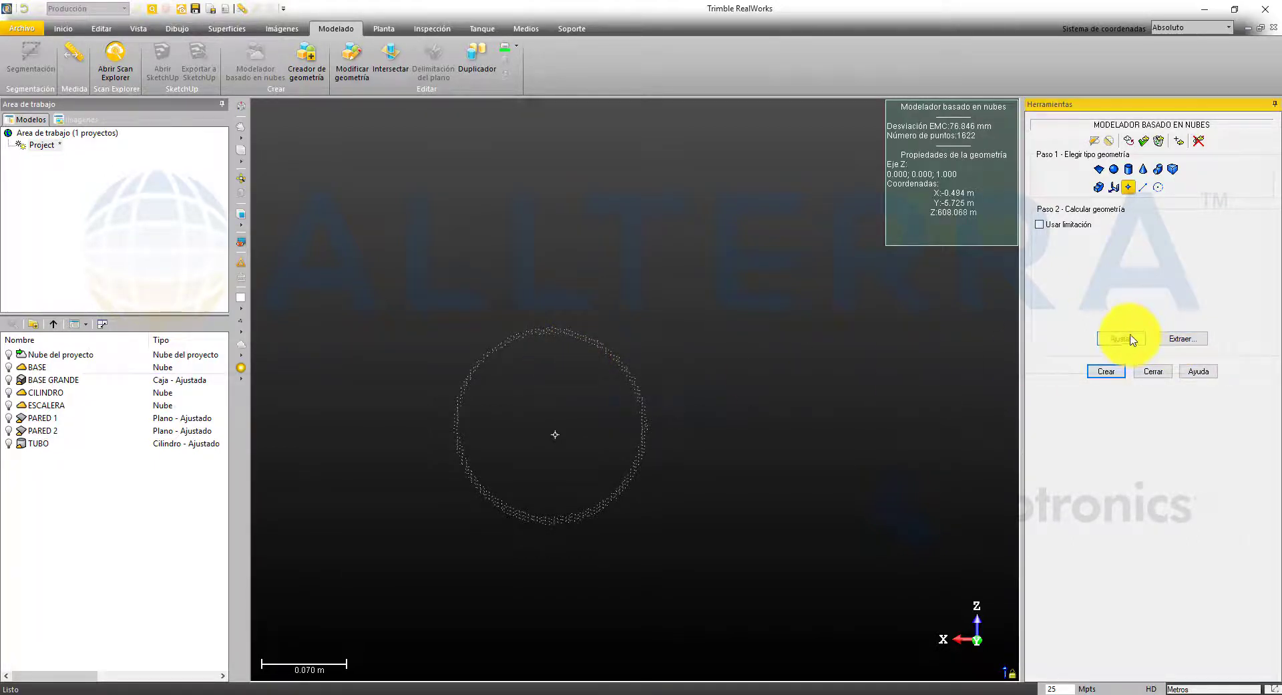
left_click_drag(598, 478, 607, 430)
left_click(1121, 372)
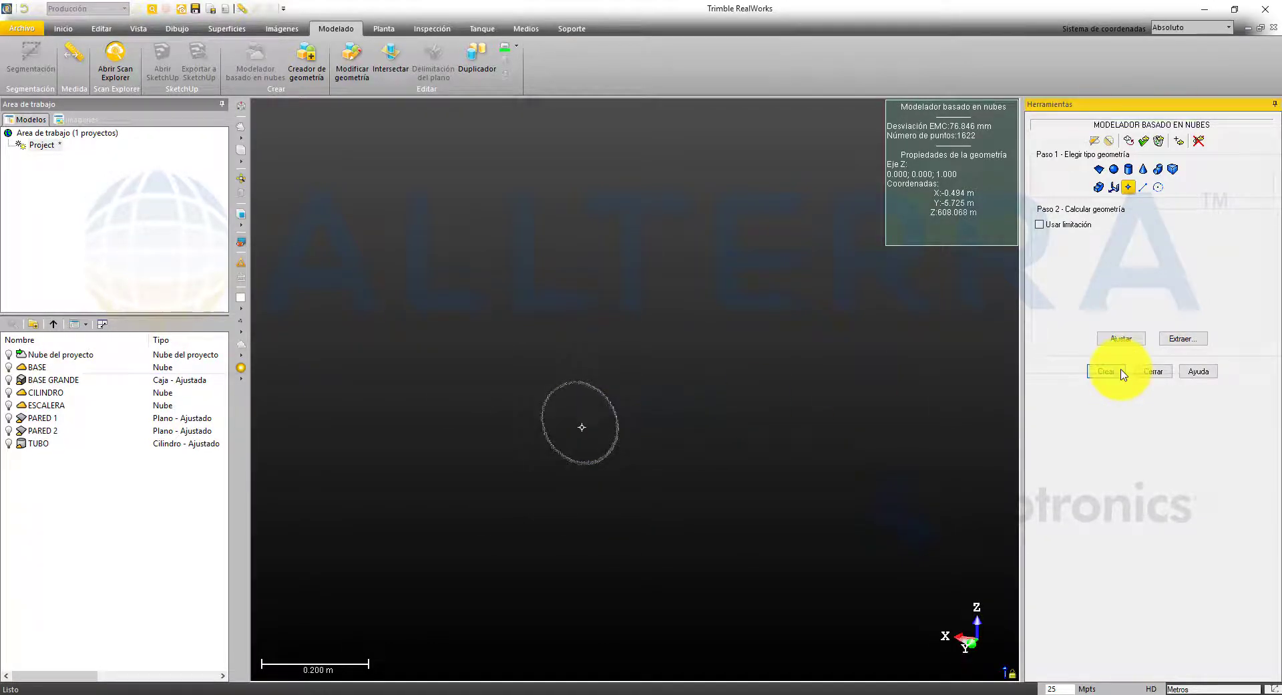
left_click(1154, 372)
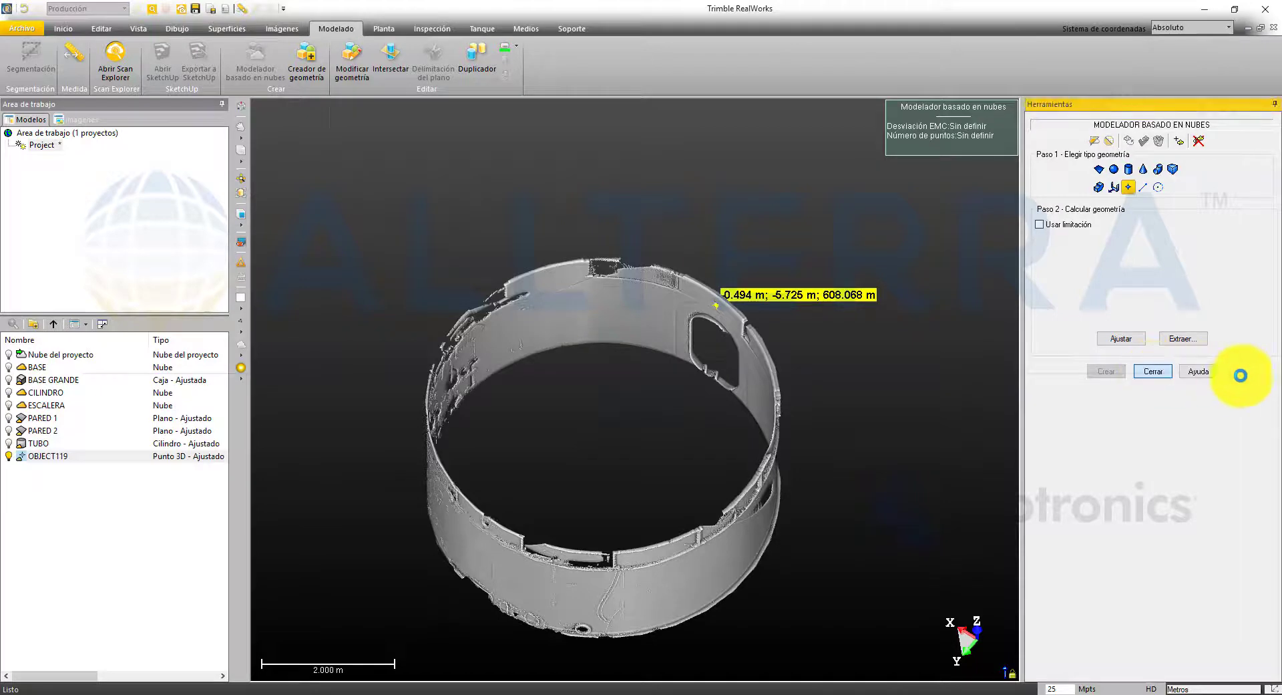
- Hide the new 3D point and CILINDRO, and display and select the ESCALERA cloud to view its treads
left_click(9, 457)
left_click(8, 393)
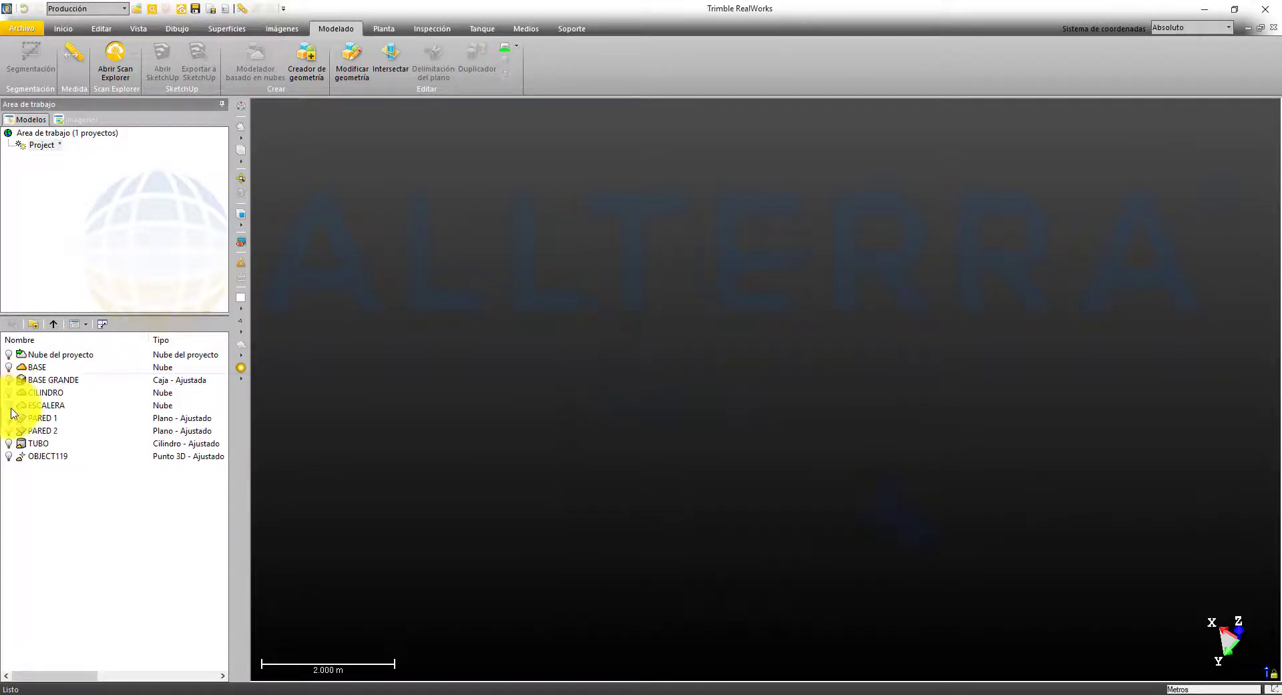
left_click(48, 402)
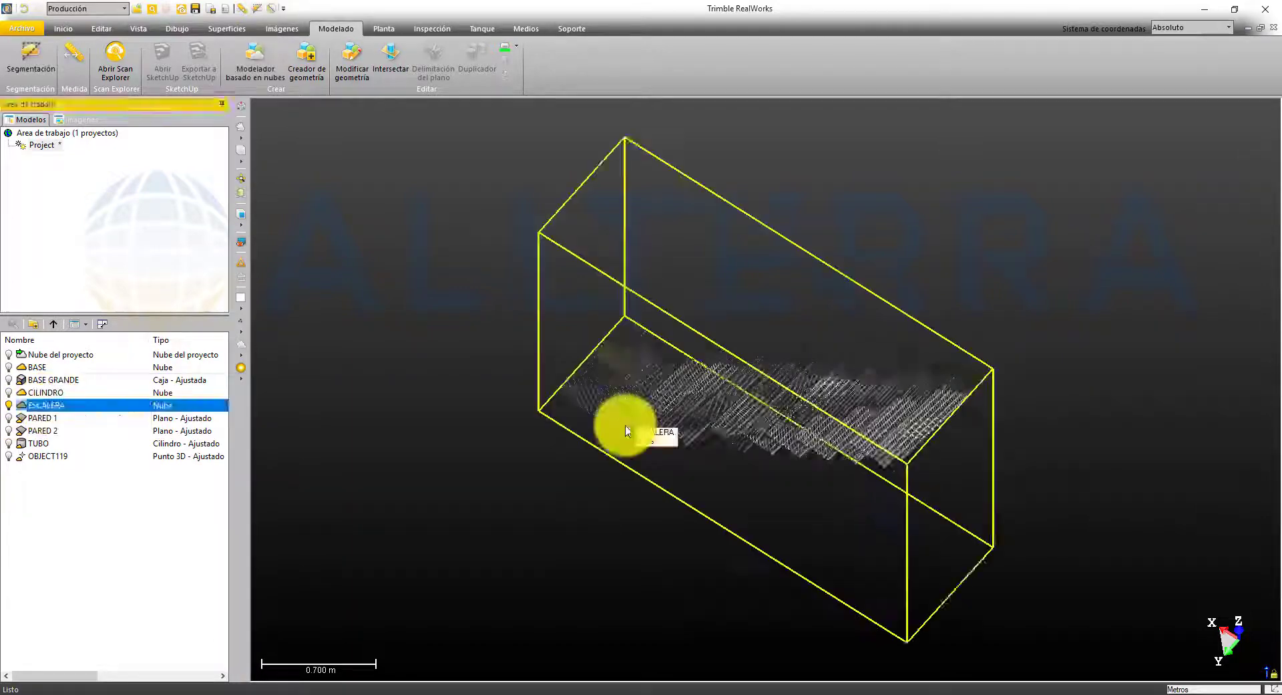
scroll(623, 429, "up", 3)
left_click_drag(623, 423, 870, 338)
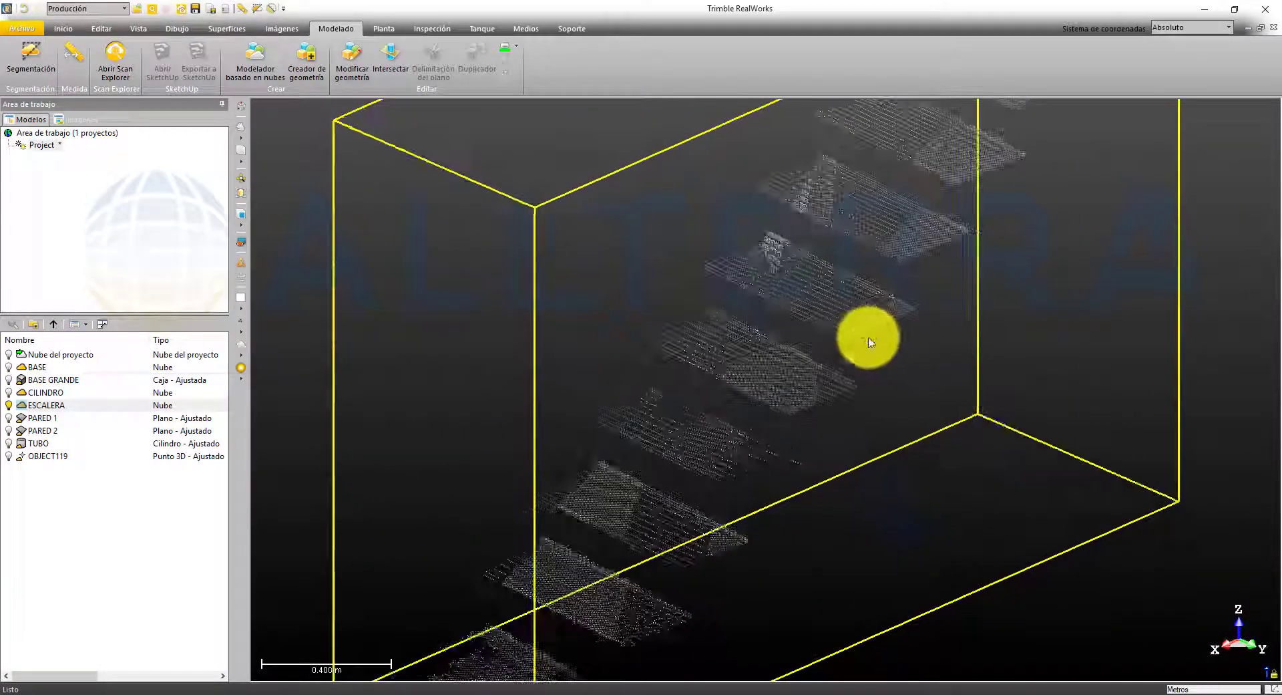
scroll(525, 442, "down", 3)
left_click_drag(527, 447, 494, 437)
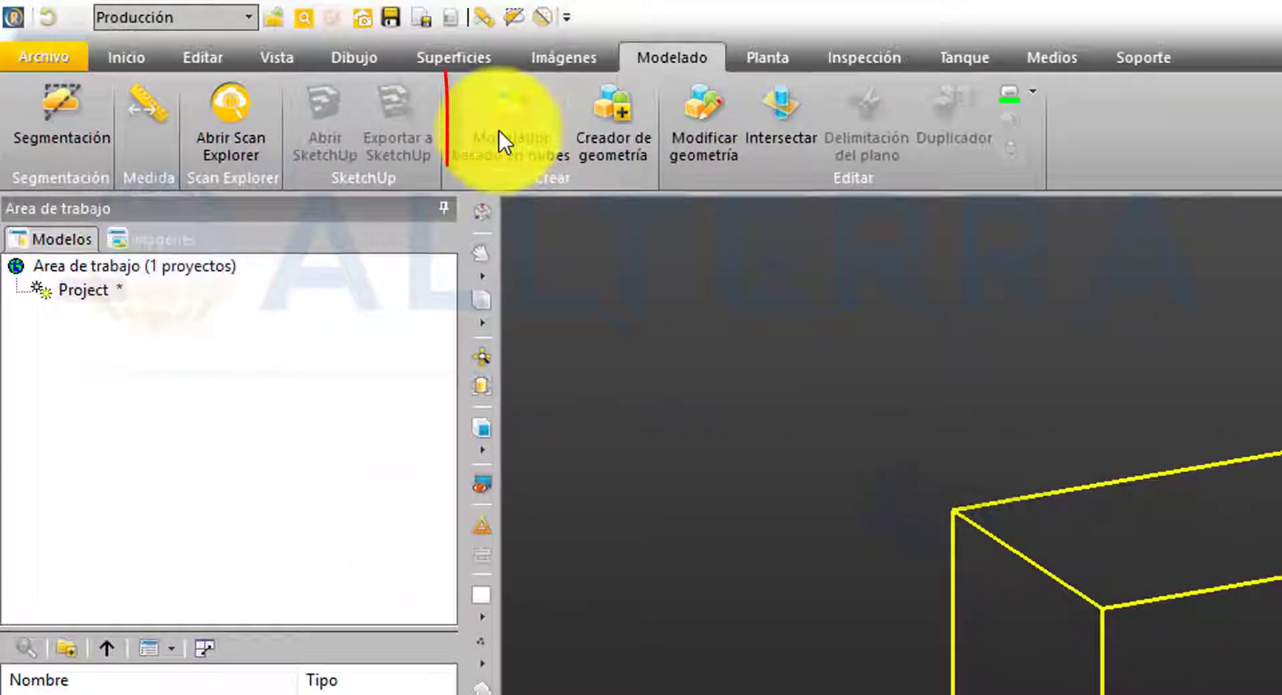
- Open the cloud-based modeler for ESCALERA, leave segmentation without cutting the cloud, and choose the extrusion geometry
left_click(499, 134)
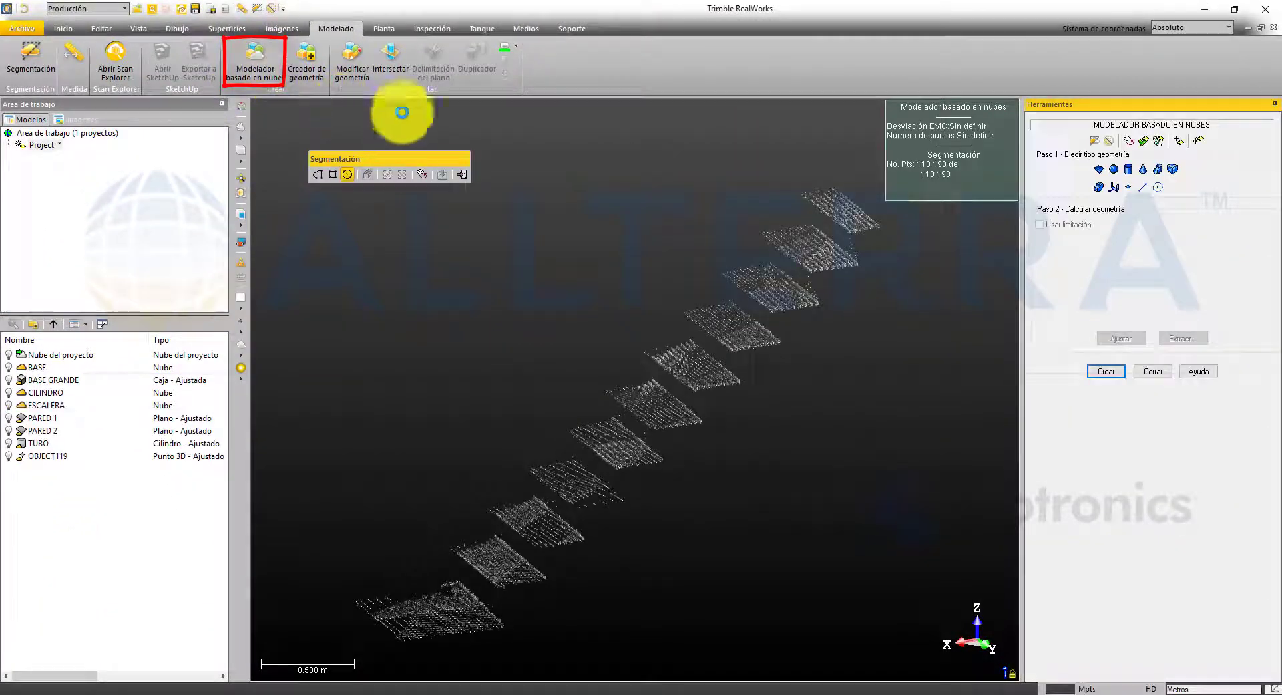
left_click(464, 175)
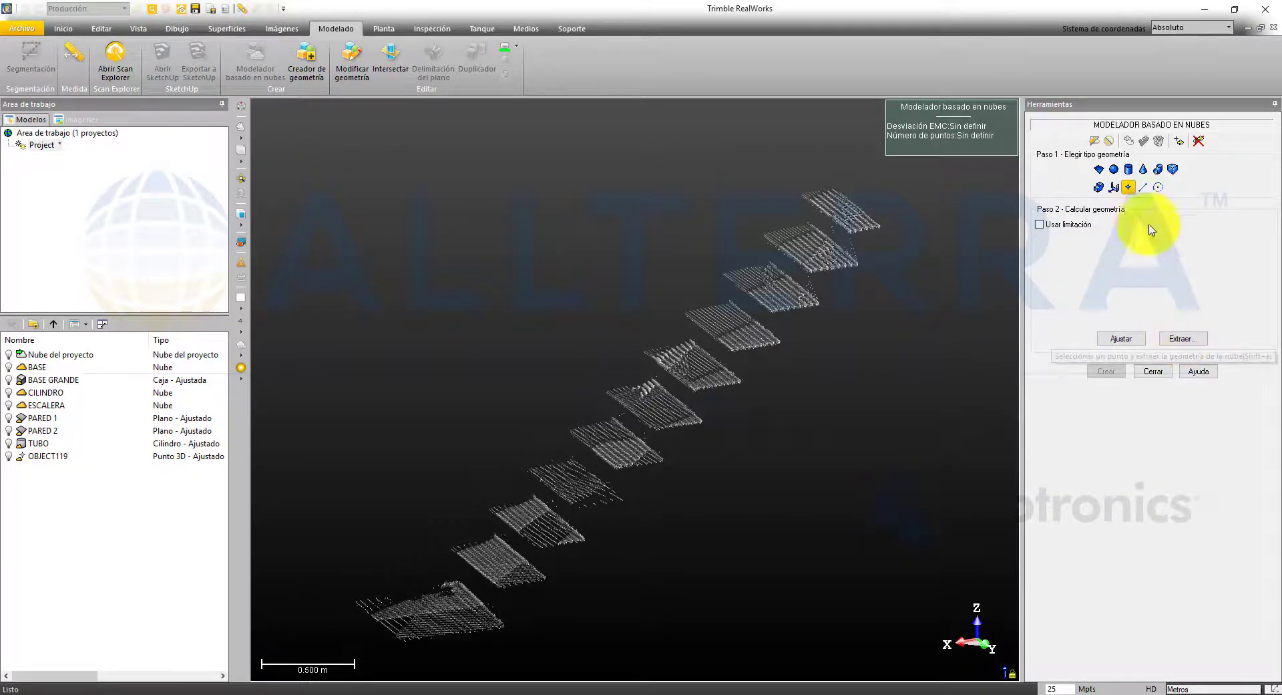
left_click(1114, 188)
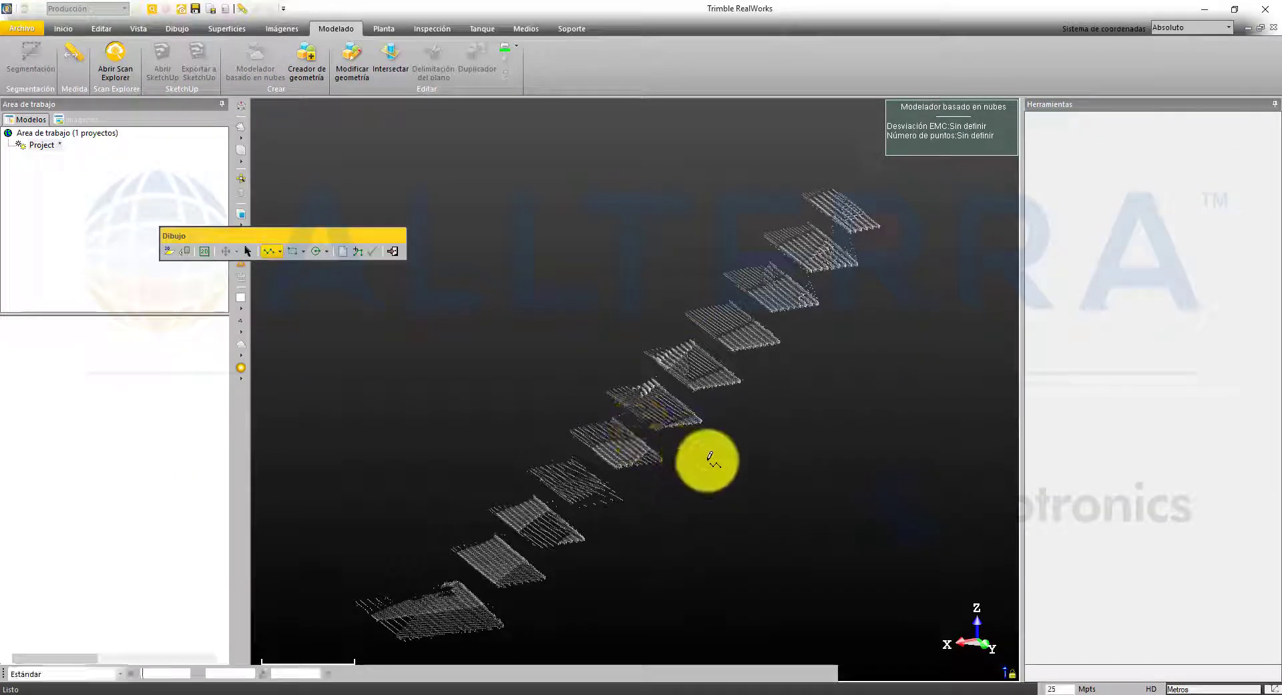
- Show the drawing grid over the stair's side view and trace a polyline profile along the four lowest treads and their risers
left_click_drag(704, 458, 654, 426)
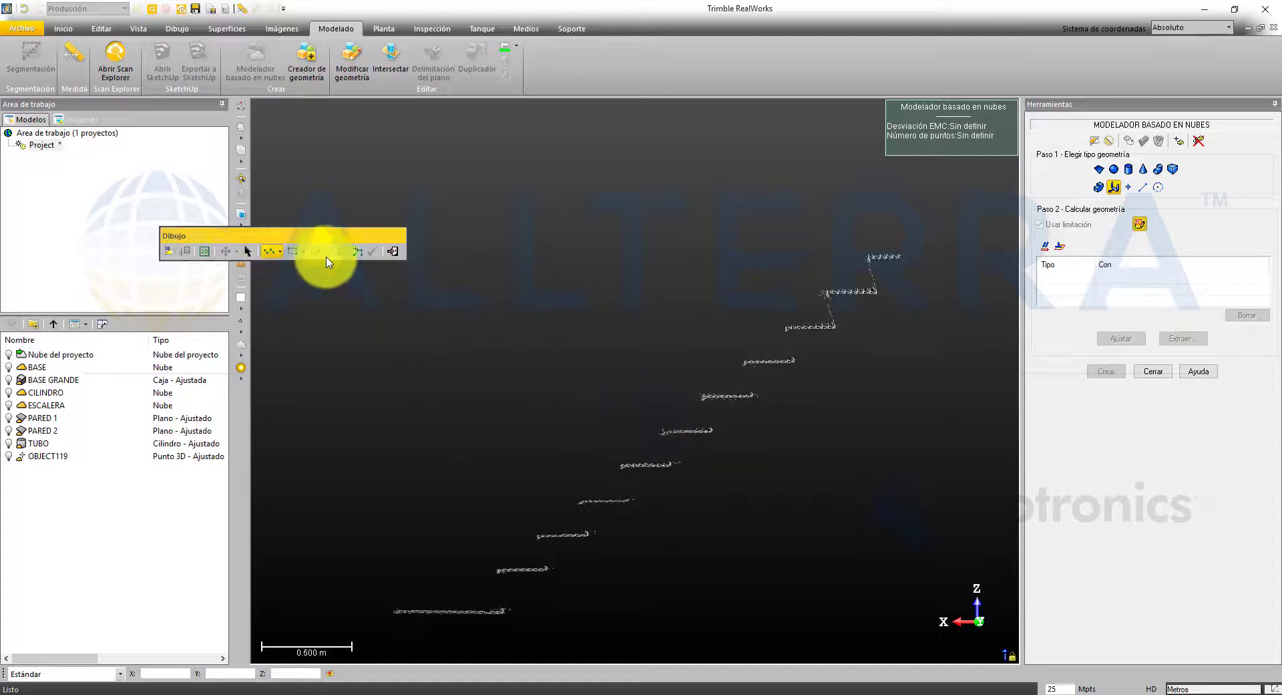
left_click(206, 251)
scroll(405, 611, "up", 10)
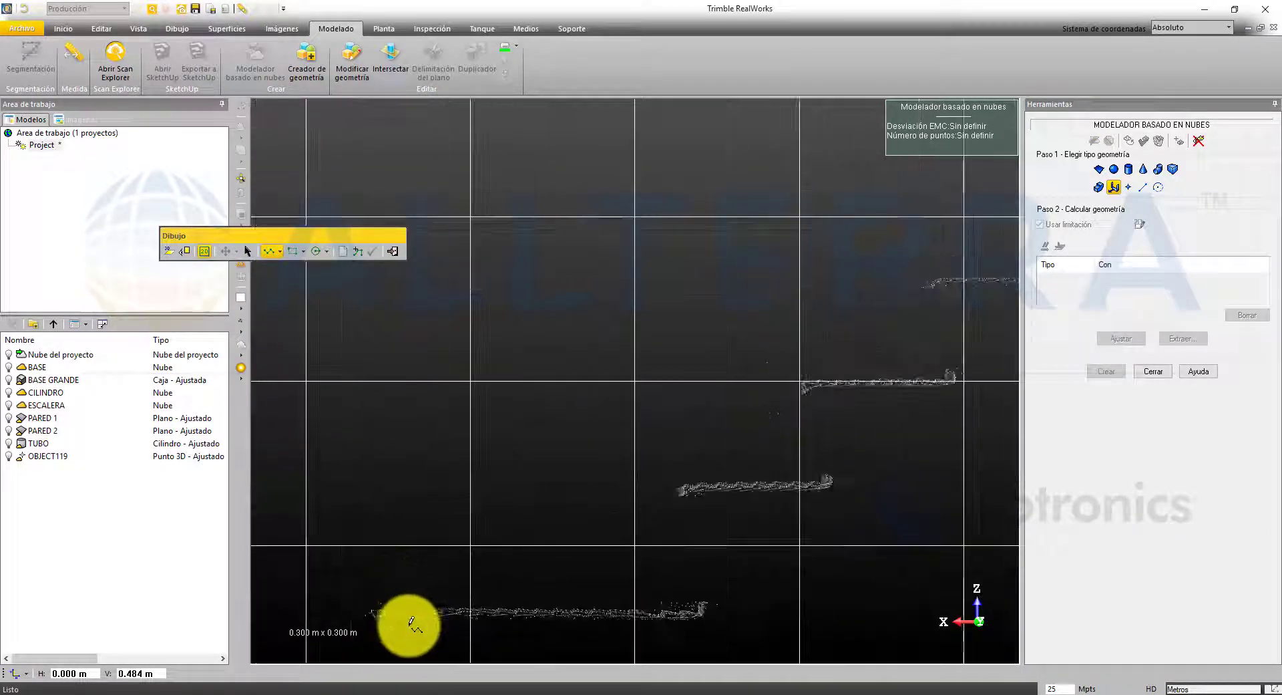
left_click(407, 544)
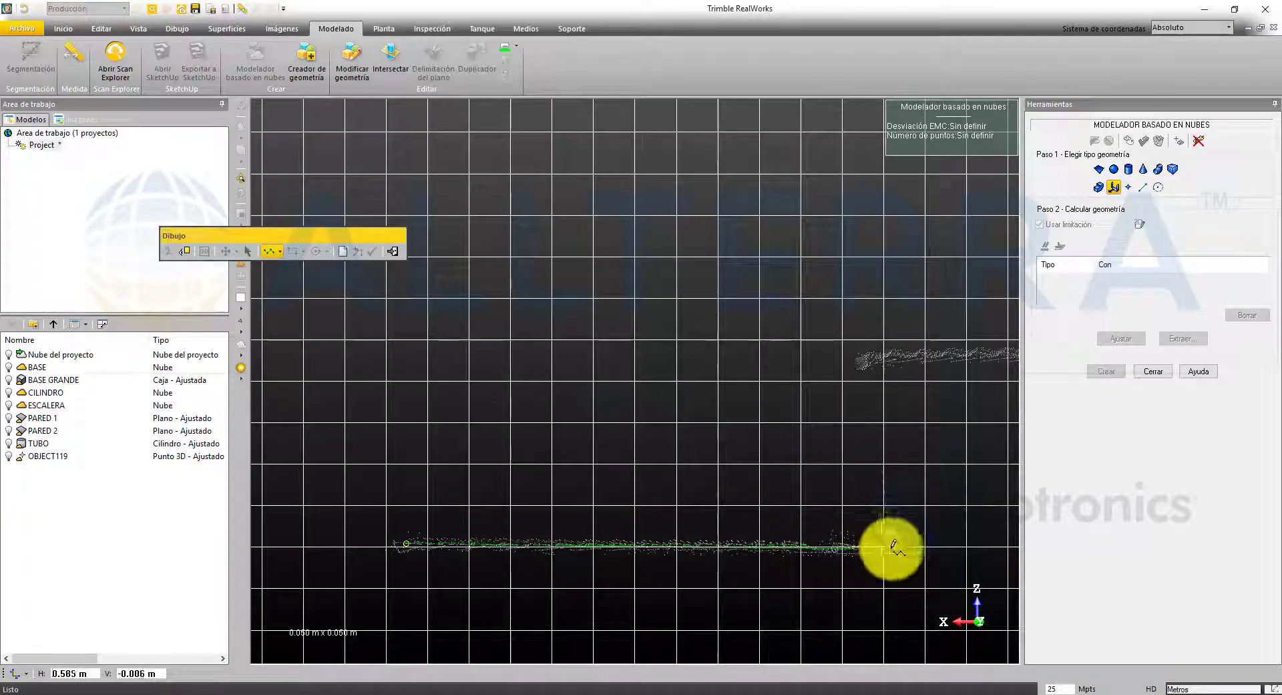
left_click(889, 548)
left_click(866, 355)
middle_click_drag(893, 348, 335, 496)
left_click(523, 497)
left_click(485, 339)
left_click(711, 340)
left_click(674, 187)
left_click(891, 185)
- Continue the stair profile polyline along the fifth to eighth treads, placing a vertex at both ends of each tread
middle_click_drag(891, 185, 464, 564)
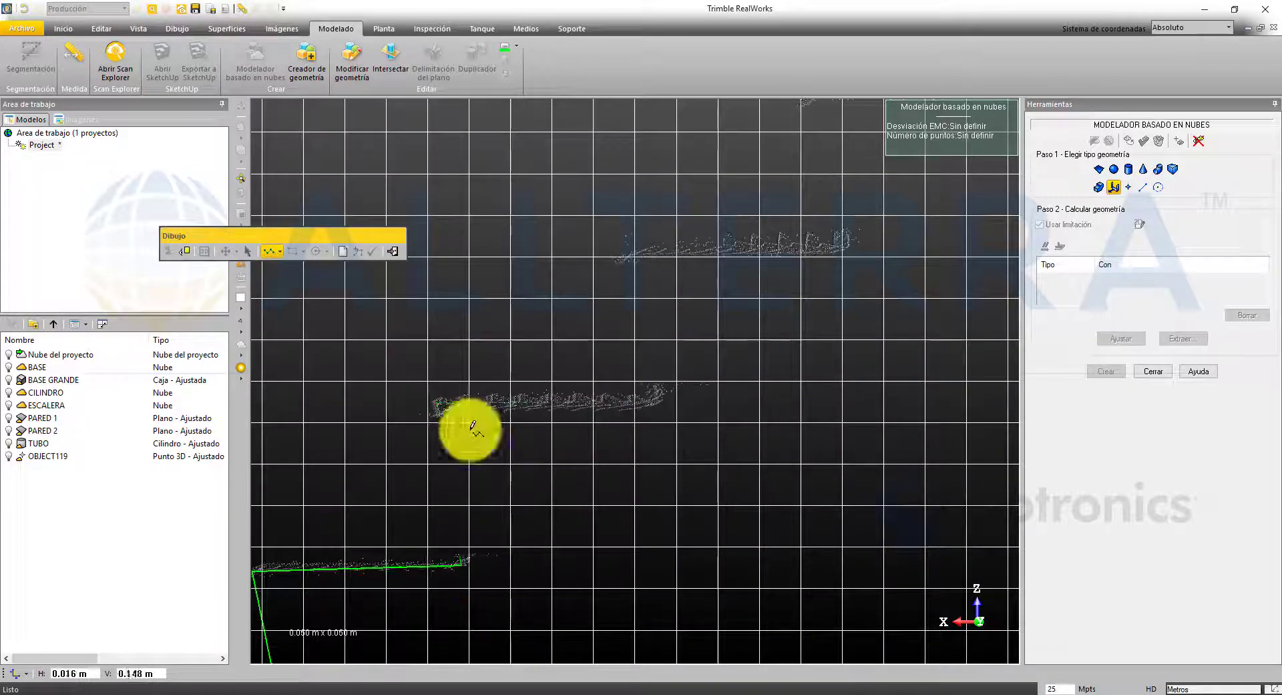
left_click(438, 405)
left_click(663, 400)
left_click(629, 252)
left_click(844, 248)
middle_click_drag(844, 248, 487, 590)
left_click(443, 428)
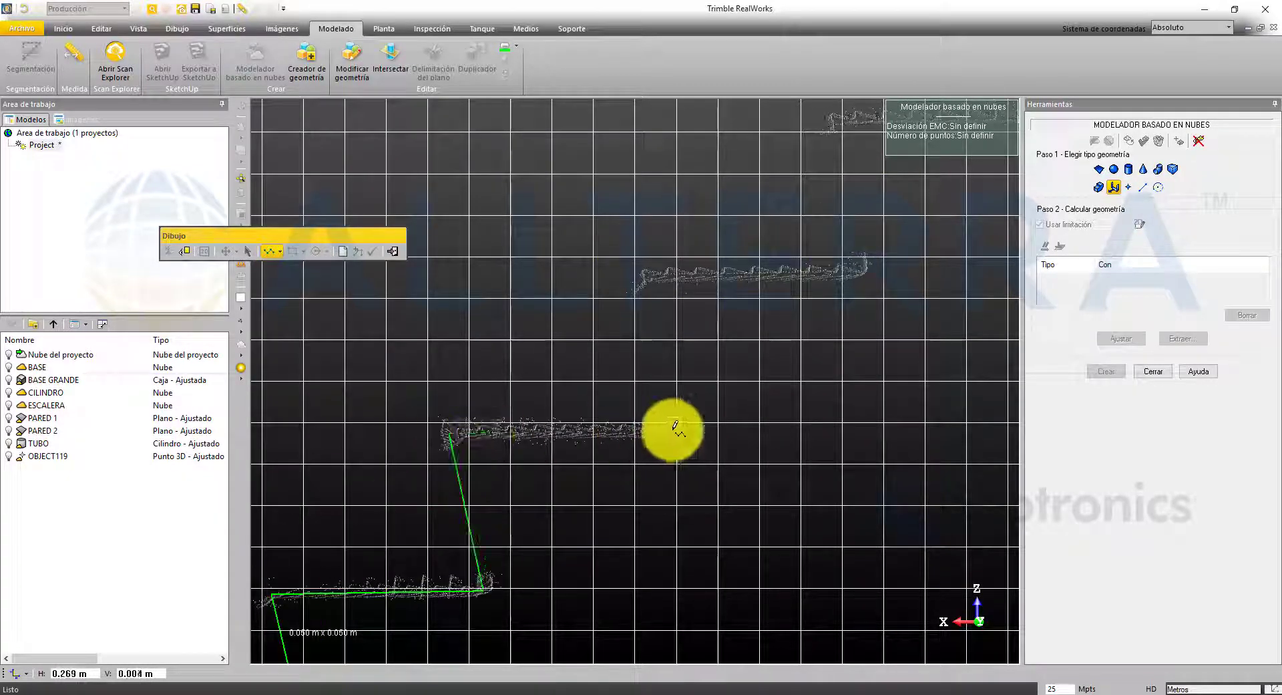
left_click(673, 430)
left_click(635, 274)
left_click(864, 267)
- Trace the three uppermost treads, end the polyline on the top one and accept it as the extrusion profile
middle_click_drag(865, 267, 471, 514)
left_click(441, 358)
left_click(662, 361)
middle_click_drag(759, 264, 535, 506)
left_click(403, 444)
left_click(628, 441)
left_click(594, 285)
double_click(728, 285)
scroll(679, 387, "down", 3)
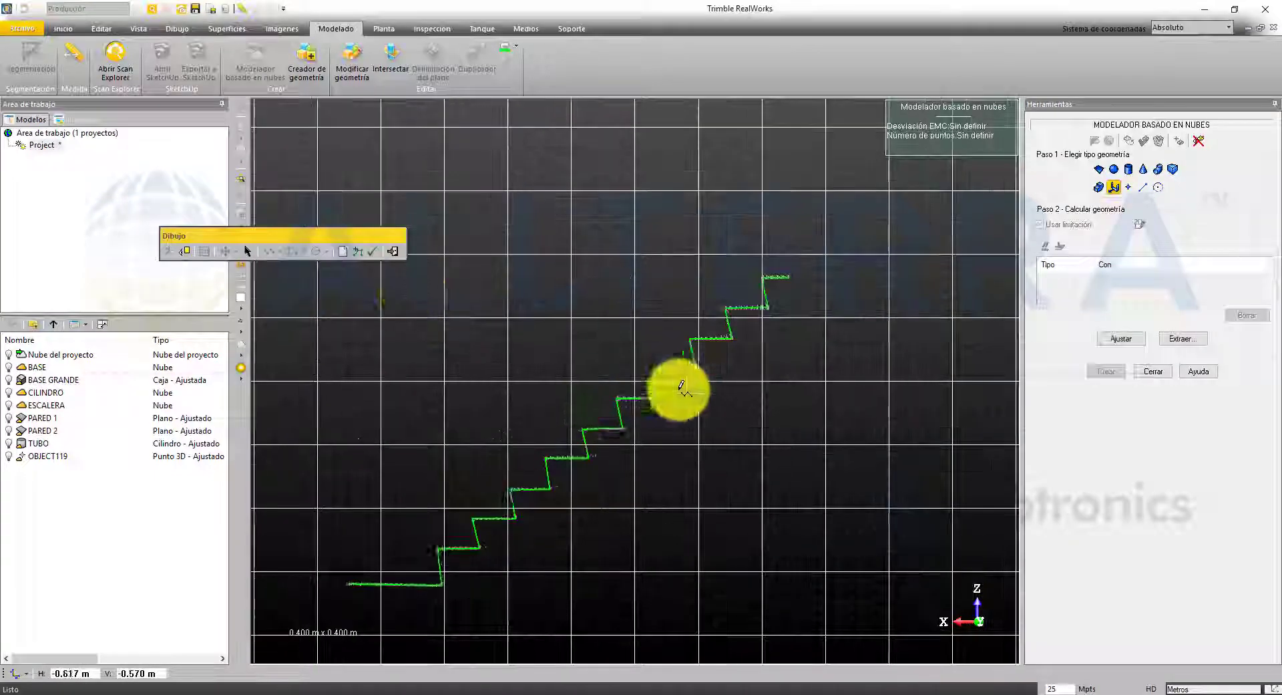
left_click(373, 253)
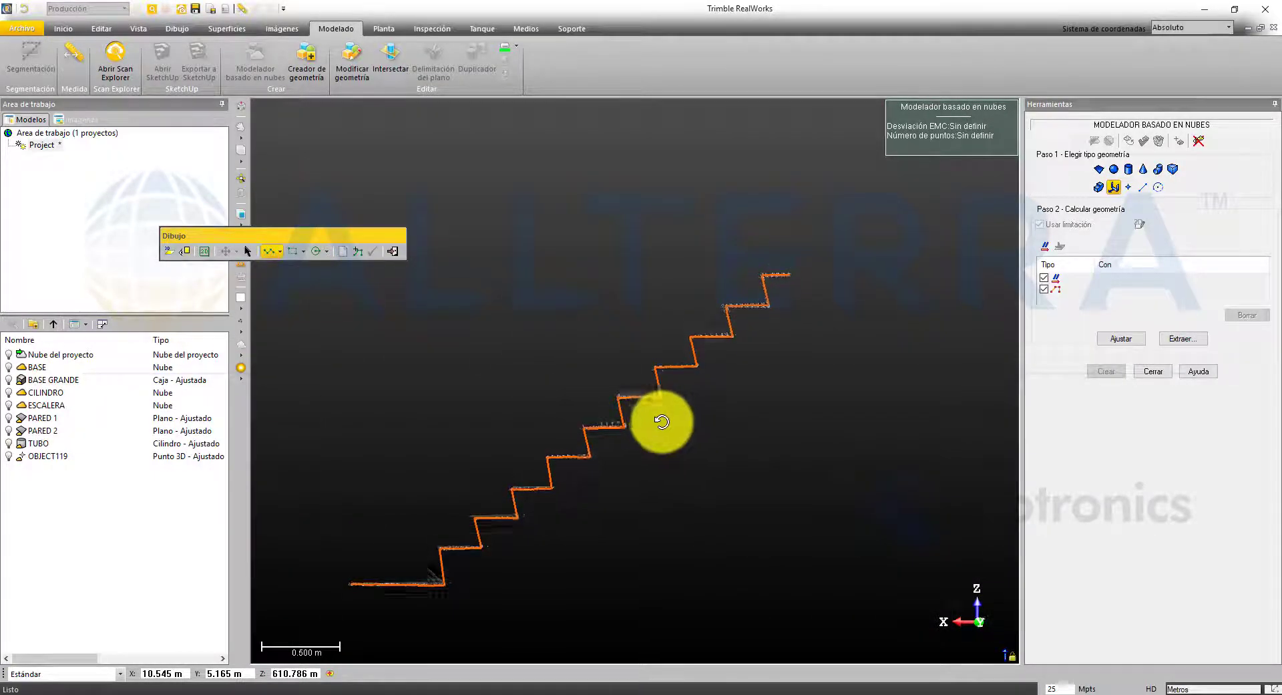
- Extract the stair extrusion from a point on one of the treads and fit it to the entire ESCALERA cloud
left_click_drag(662, 423, 796, 435)
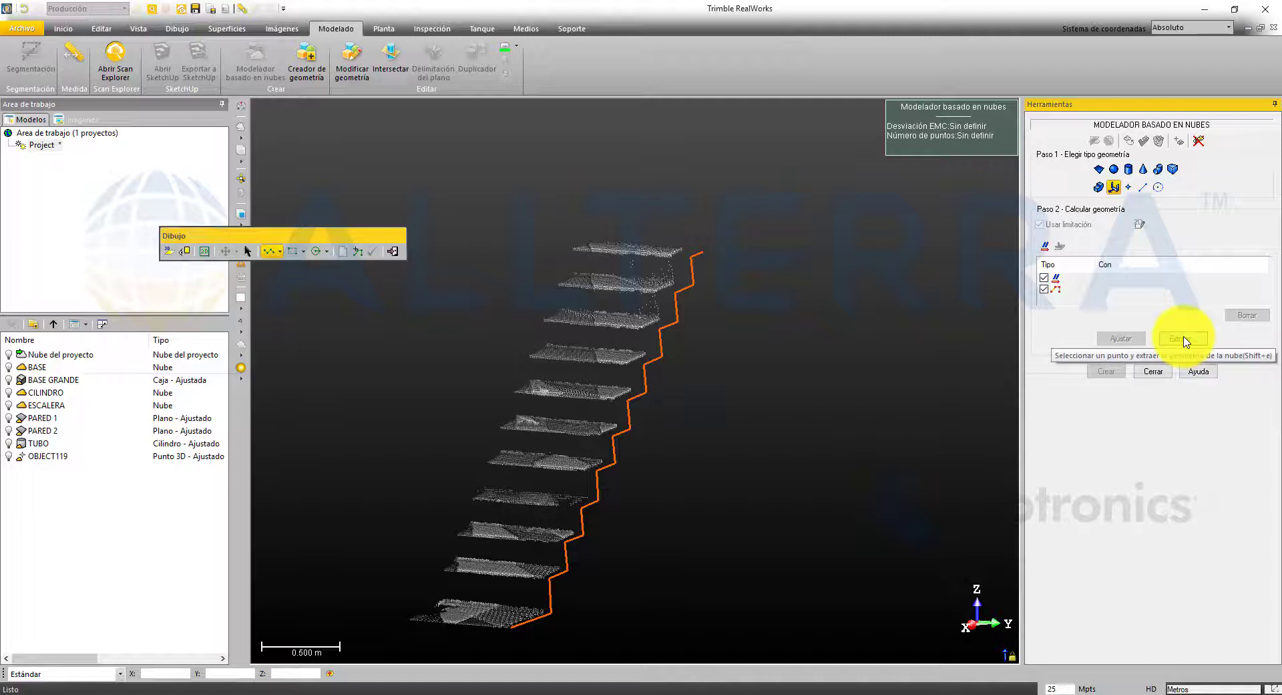
left_click(1184, 338)
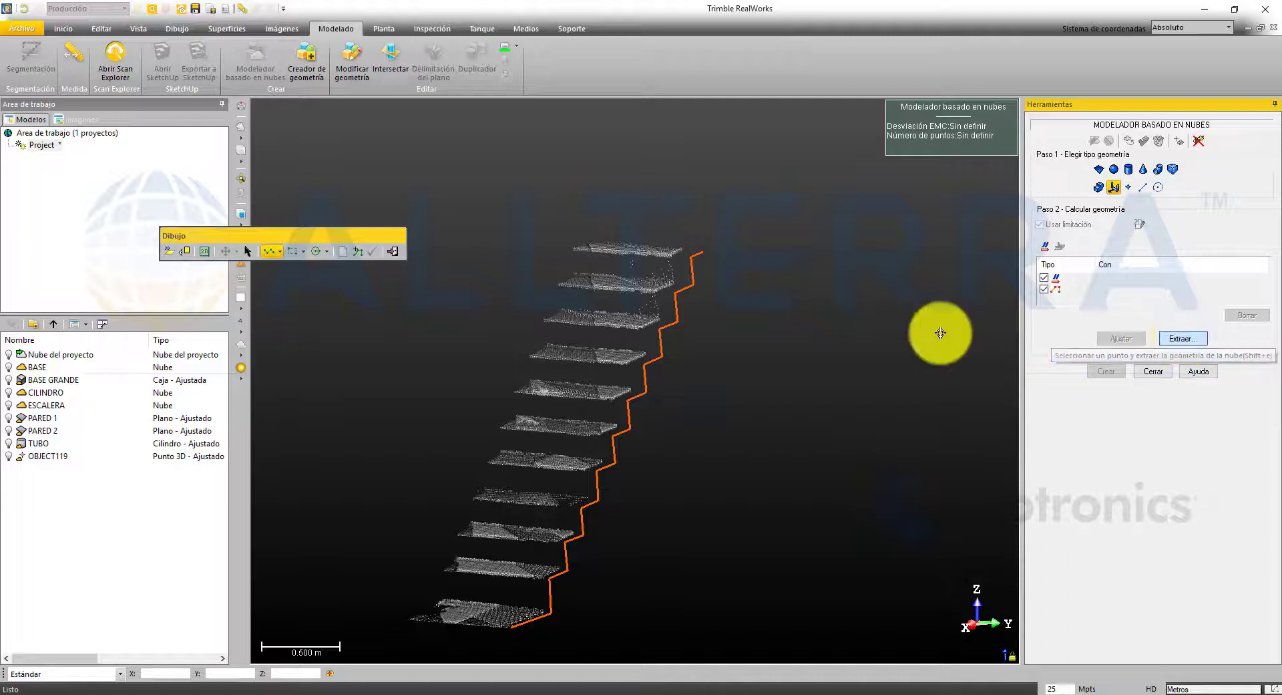
left_click(592, 354)
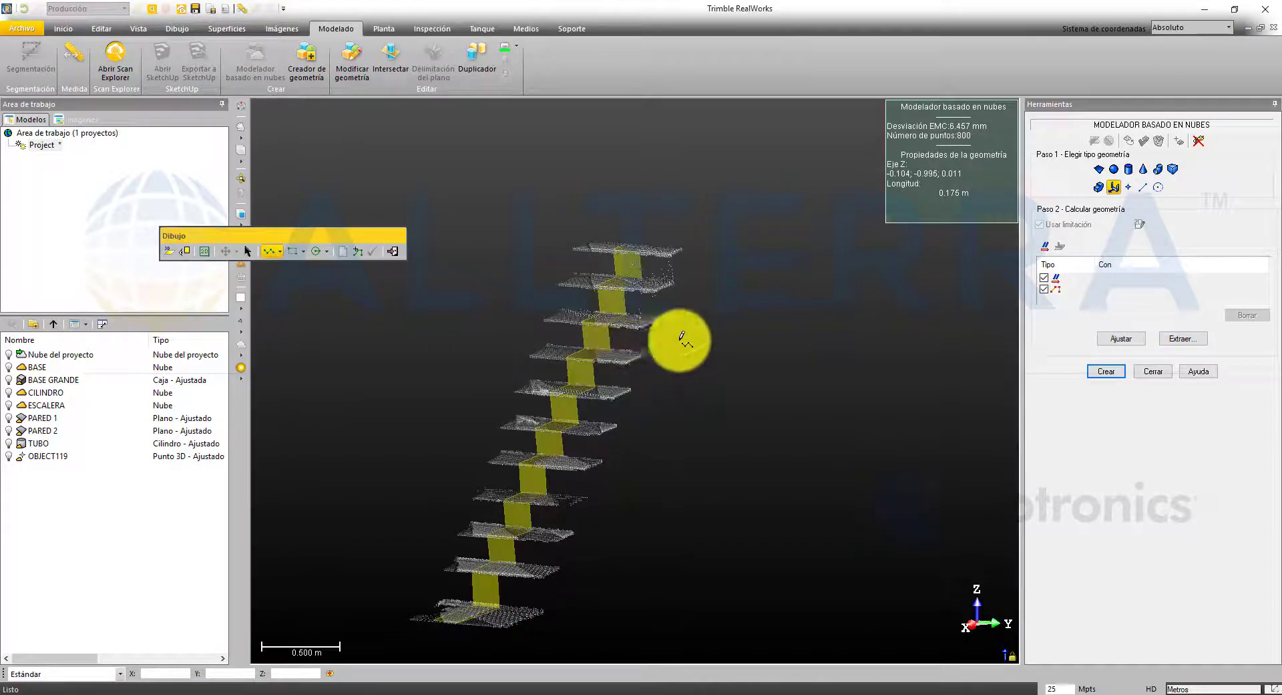
left_click(1138, 338)
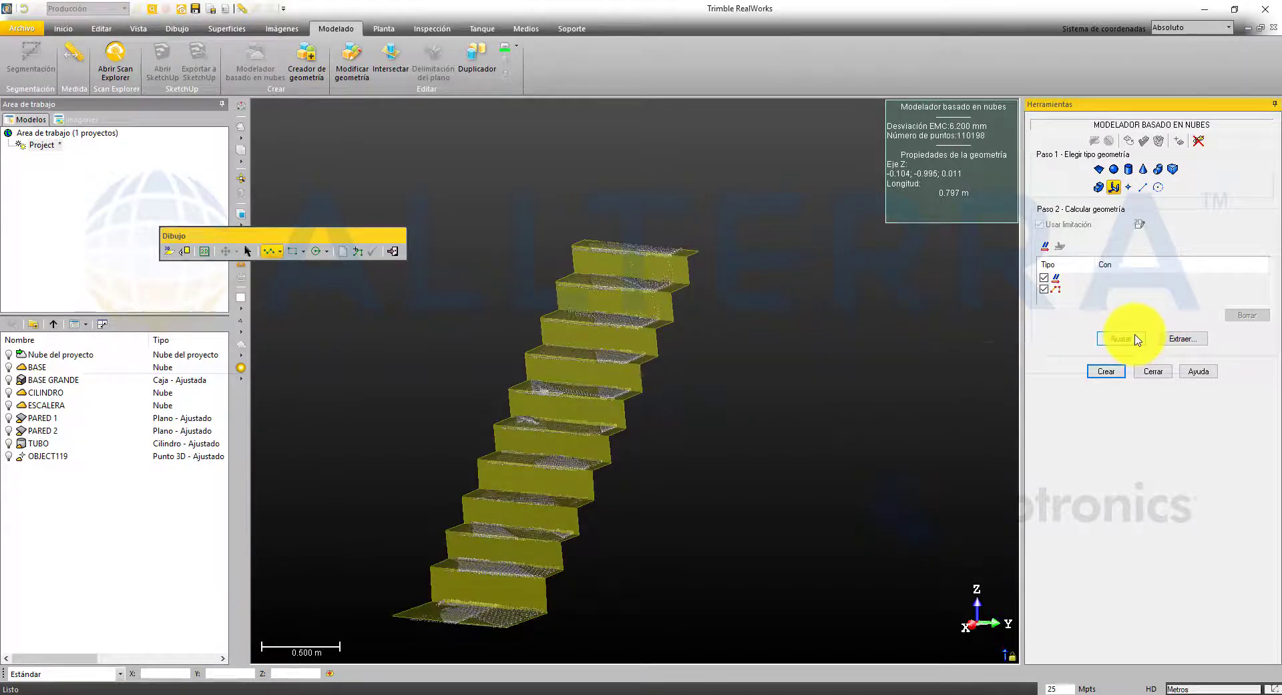
- Create the fitted stair extrusion for ESCALERA and close the cloud-based modeler
scroll(795, 525, "down", 3)
scroll(595, 557, "up", 3)
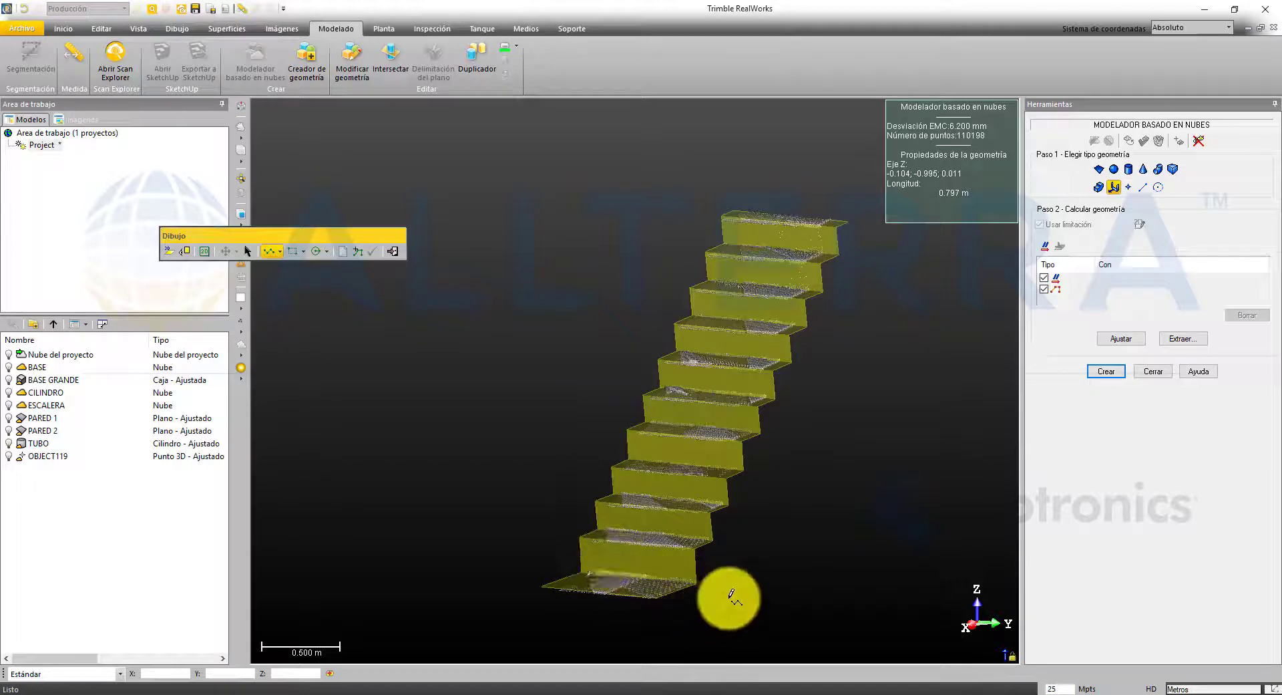
left_click(1118, 376)
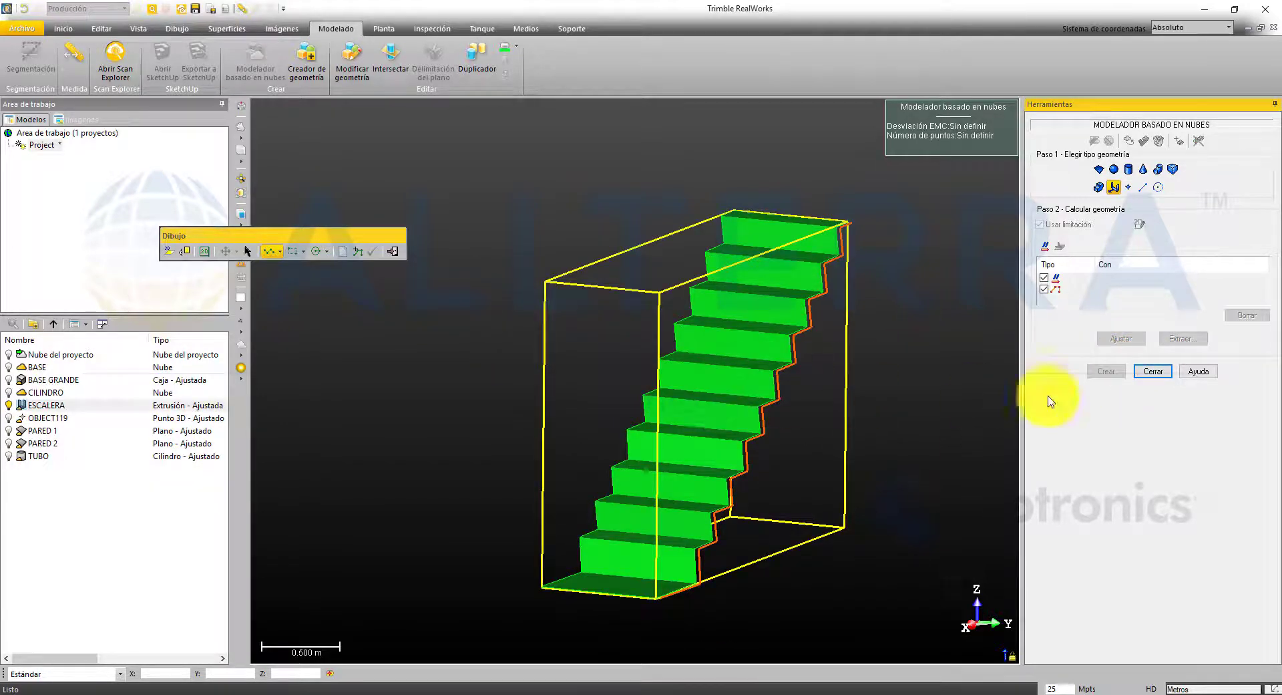
left_click(1138, 372)
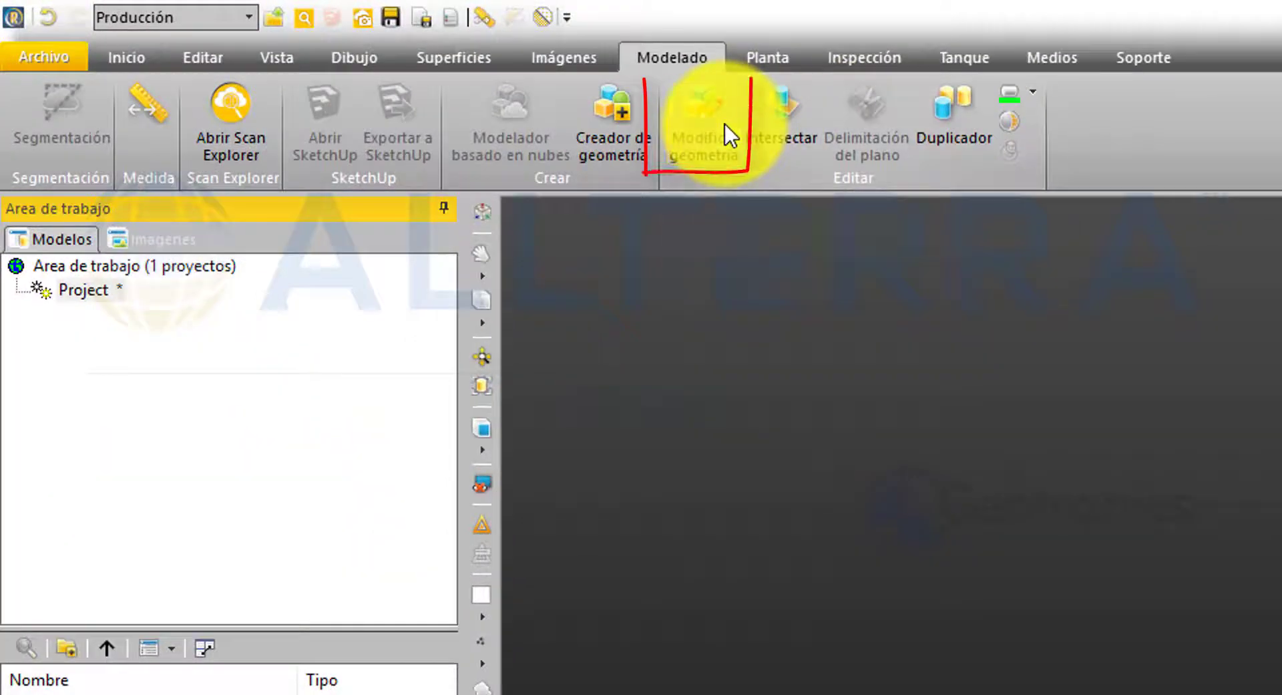
- Modify the ESCALERA extrusion by pulling both side faces slightly inward to the edges of the point cloud, and close the geometry modifier
left_click(725, 125)
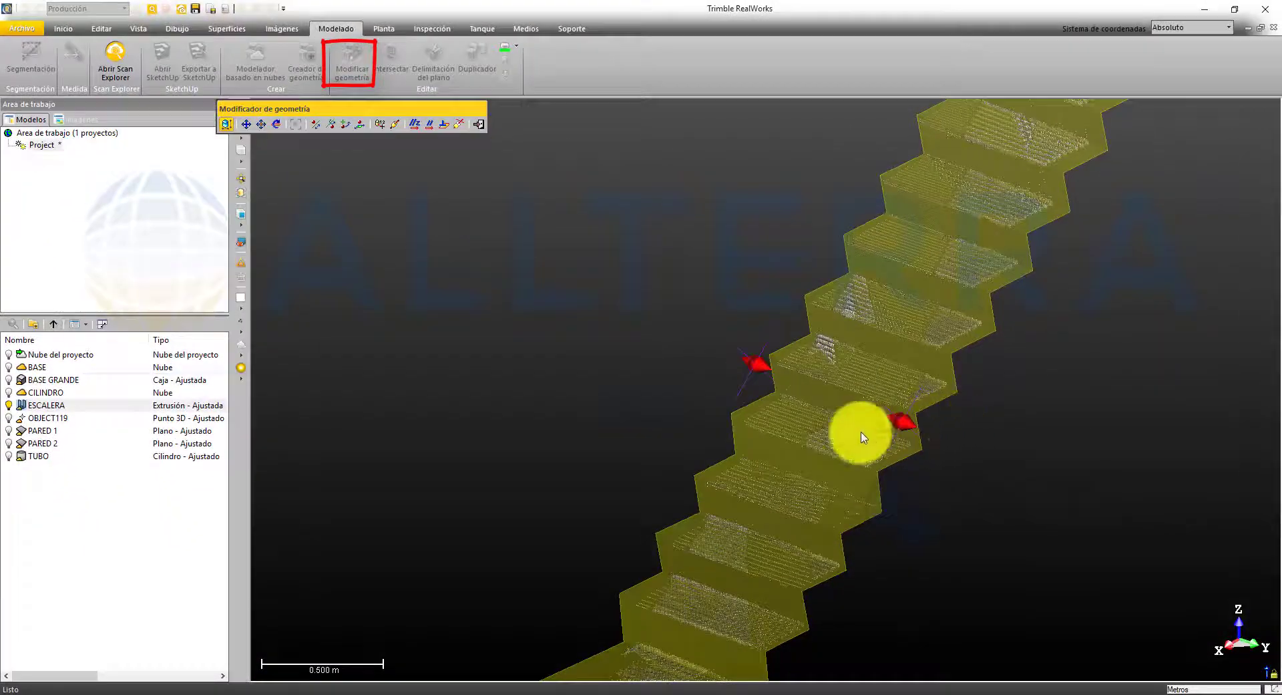
left_click_drag(871, 434, 976, 443)
scroll(902, 386, "up", 4)
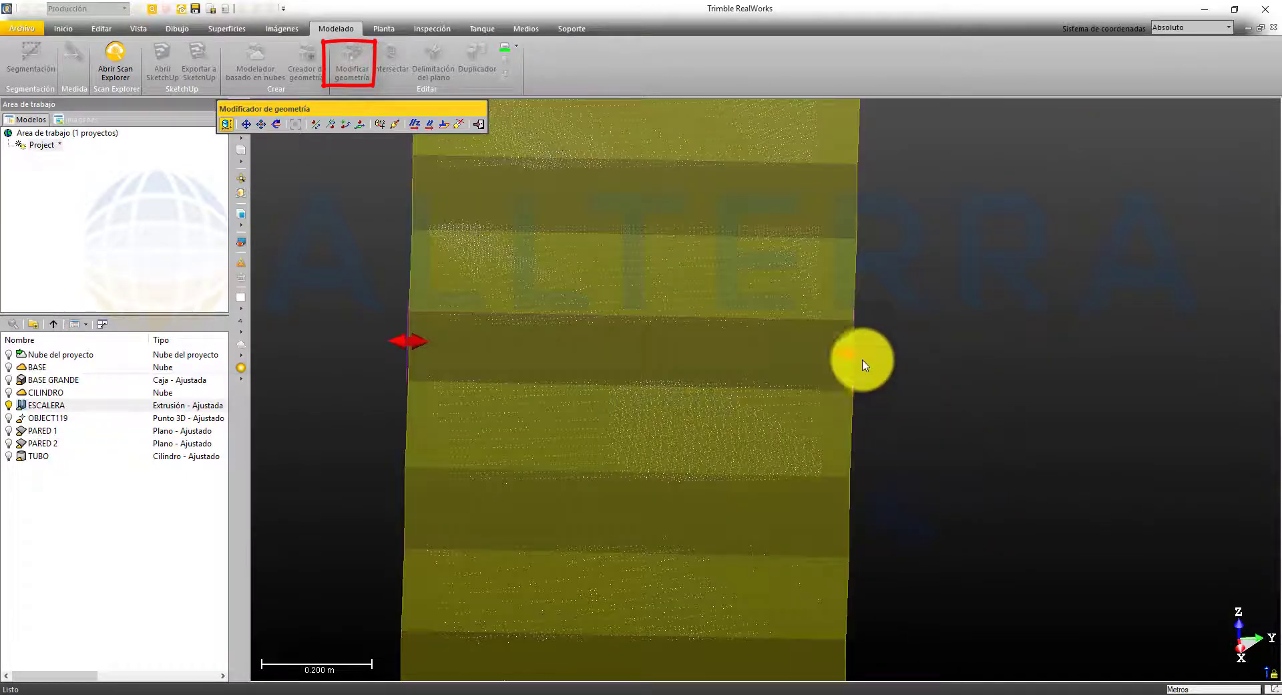
left_click_drag(859, 356, 841, 356)
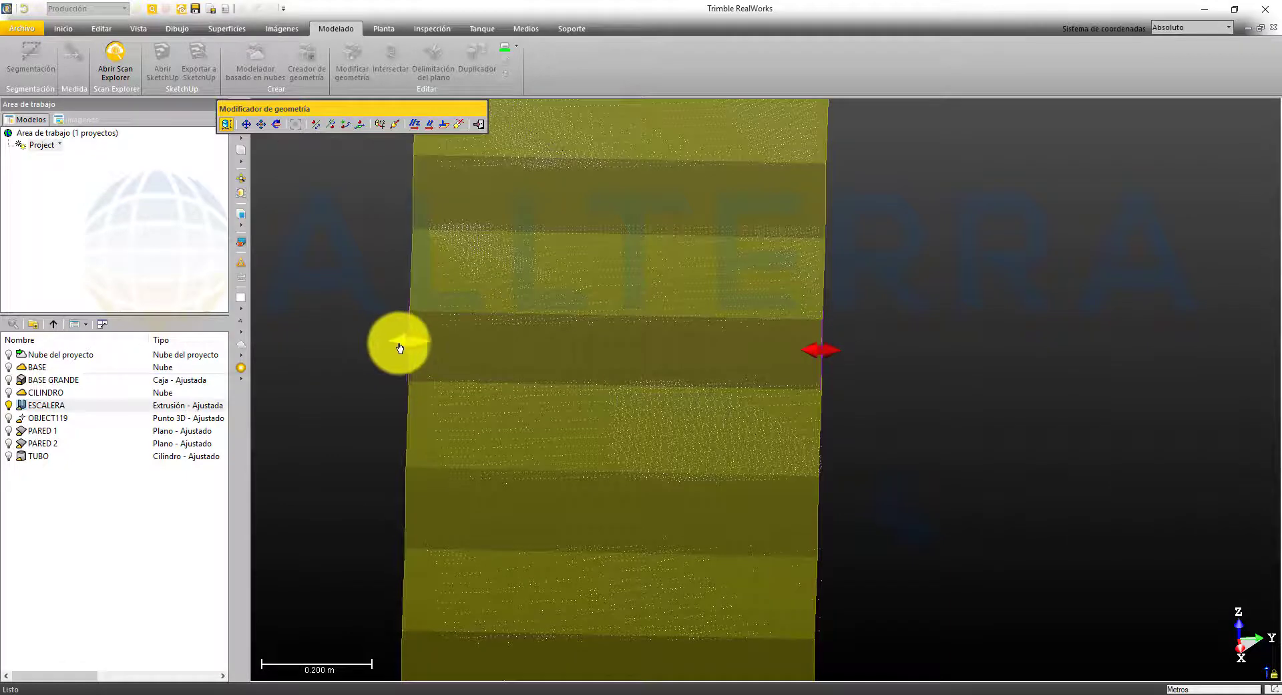
left_click_drag(400, 348, 418, 346)
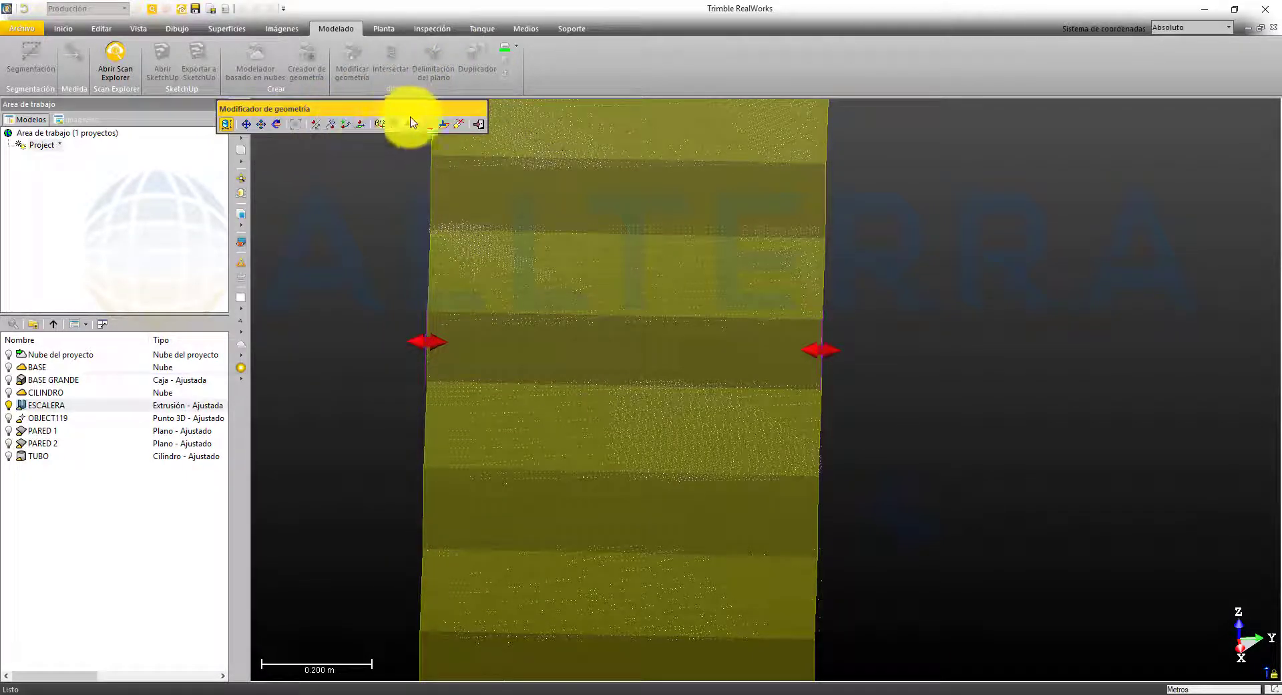
left_click(482, 124)
left_click_drag(968, 286, 962, 235)
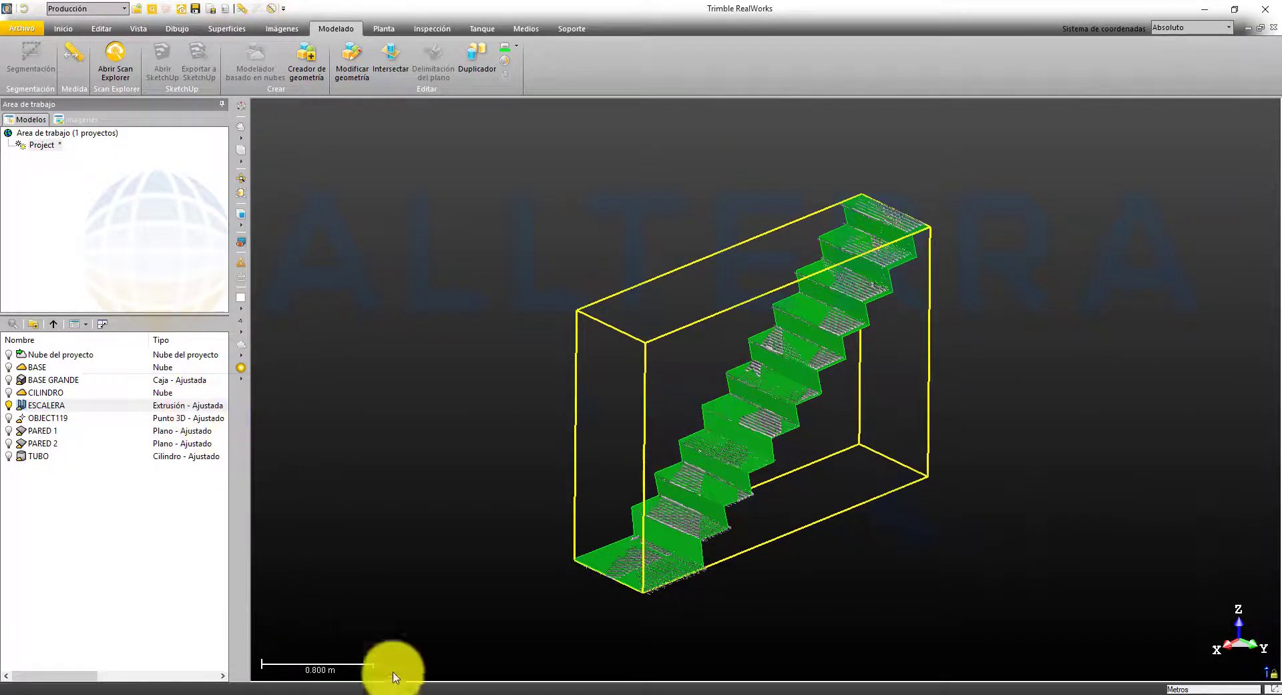
- Switch to the other Trimble RealWorks window containing the Esfera project and open the cloud-based modeler for the spherical tank cloud
mouse_move(319, 691)
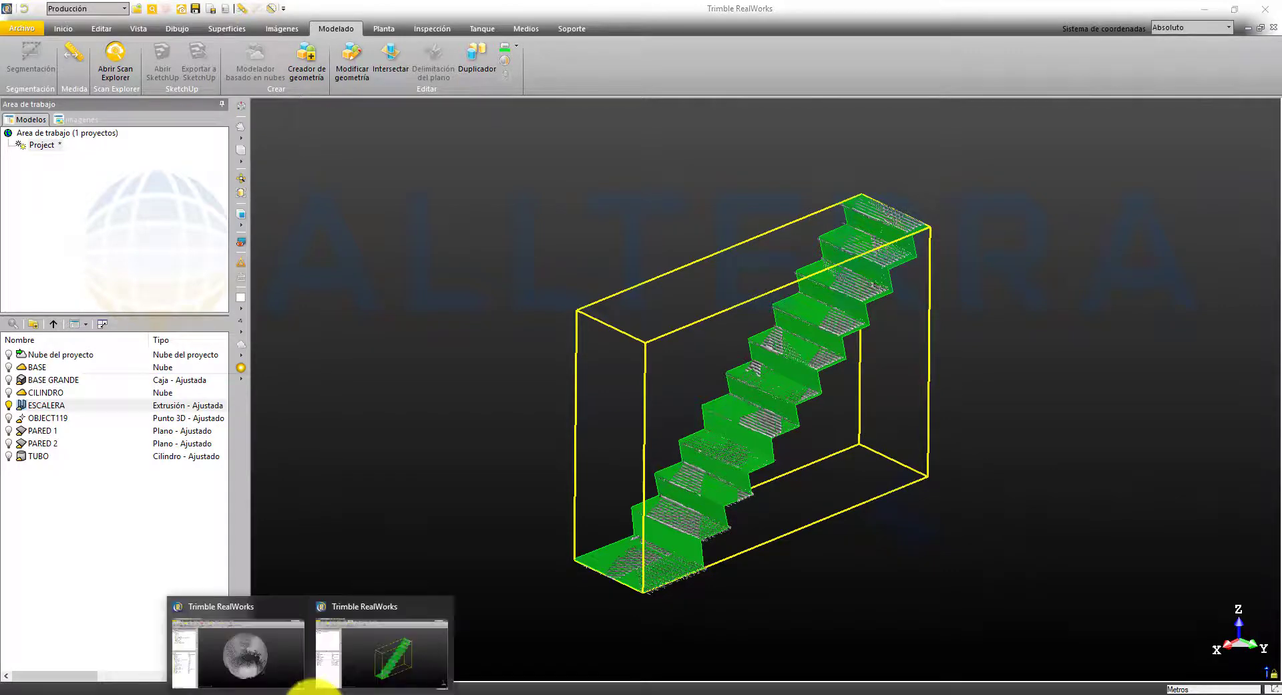
left_click(257, 598)
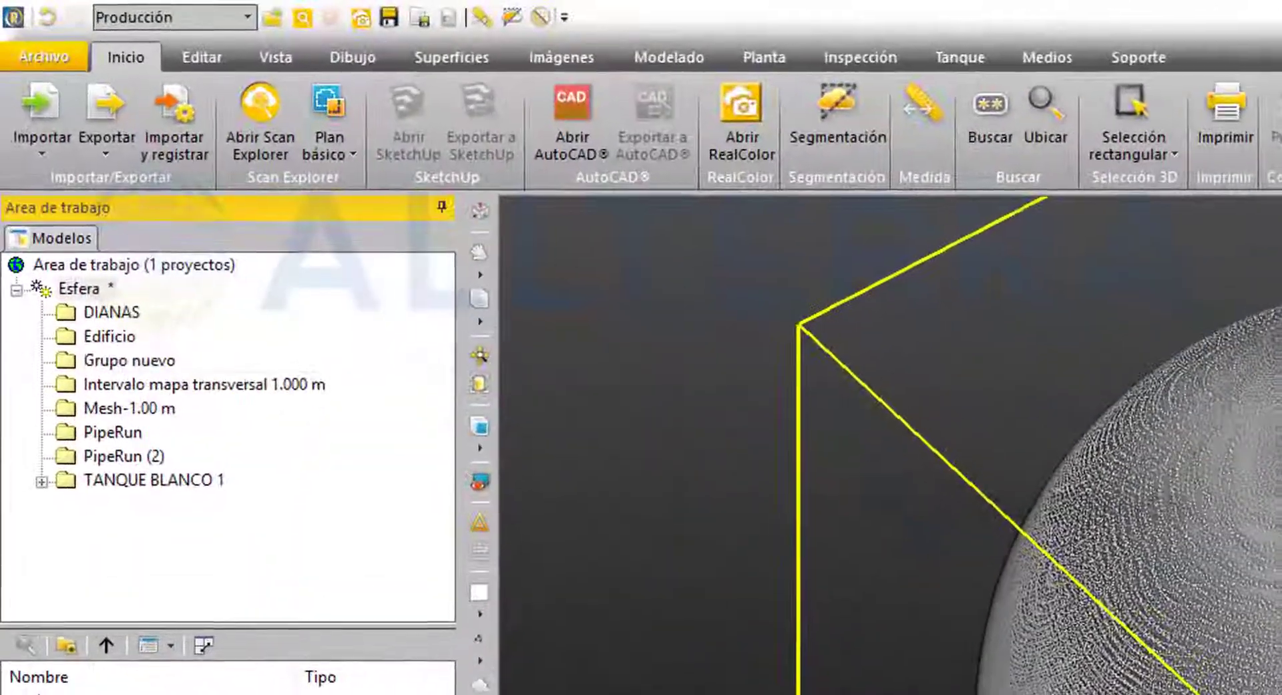
left_click(336, 28)
left_click(483, 107)
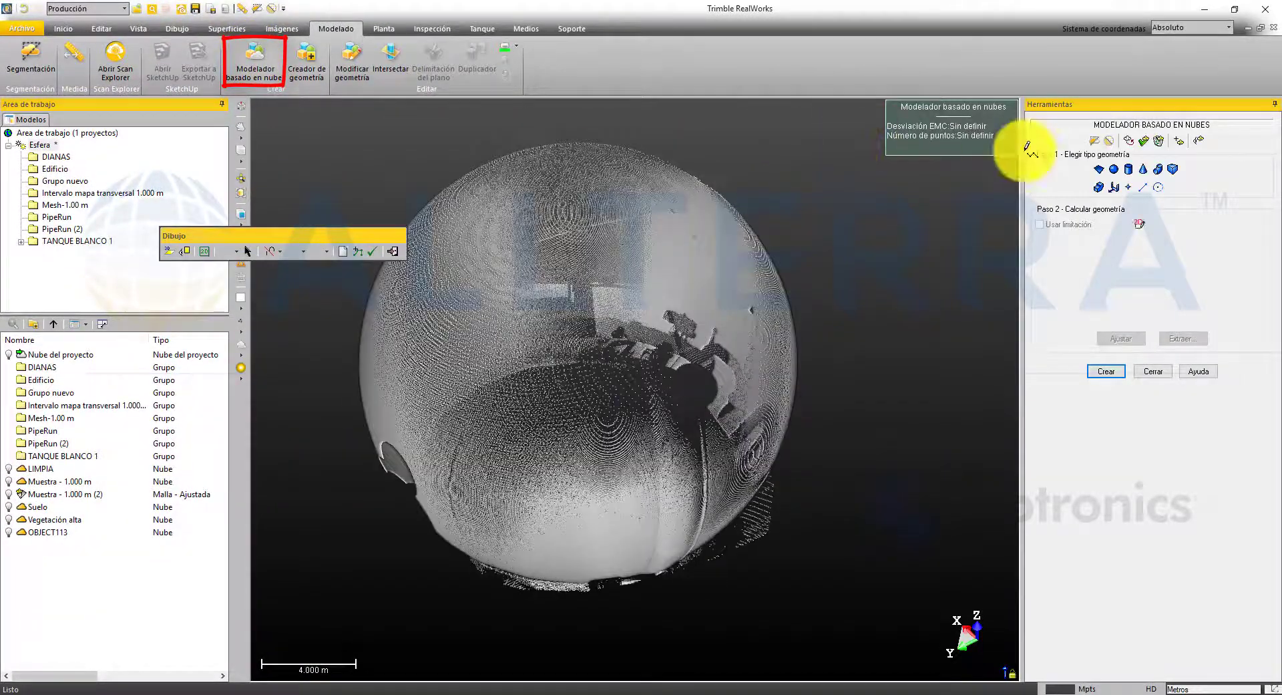
- Extract a sphere from a point on the upper part of the tank cloud and fit it to the entire cloud
left_click(1114, 171)
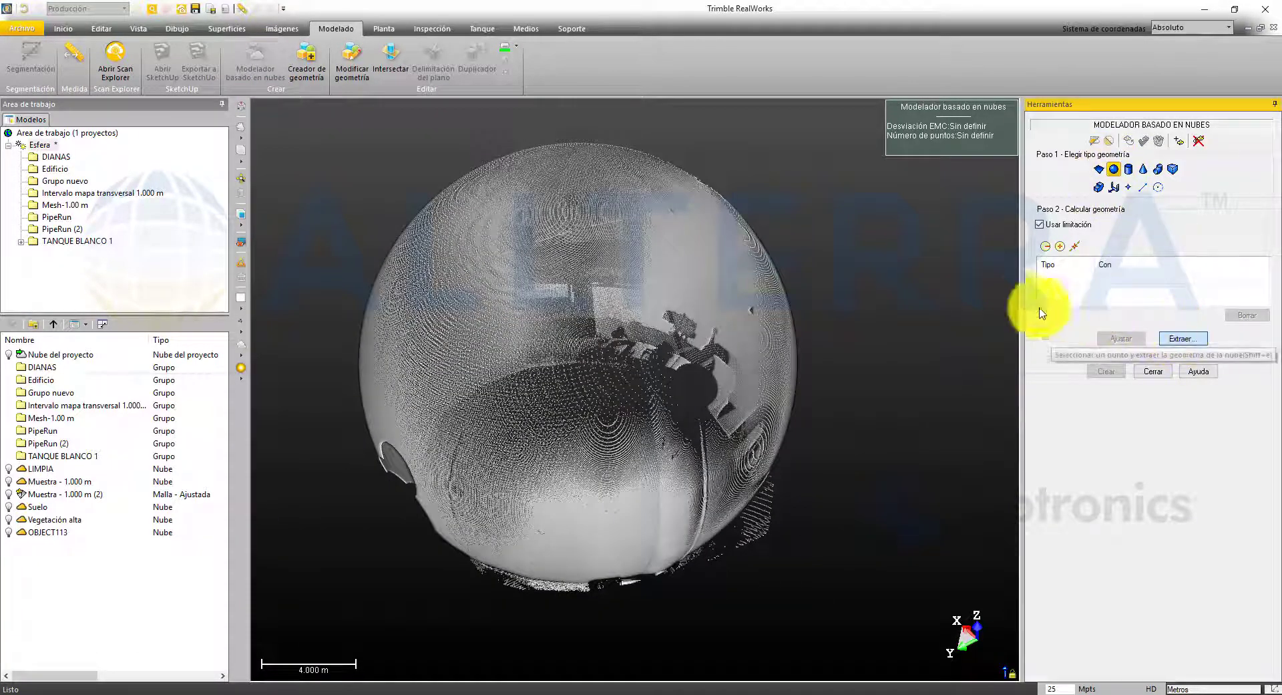
left_click(692, 230)
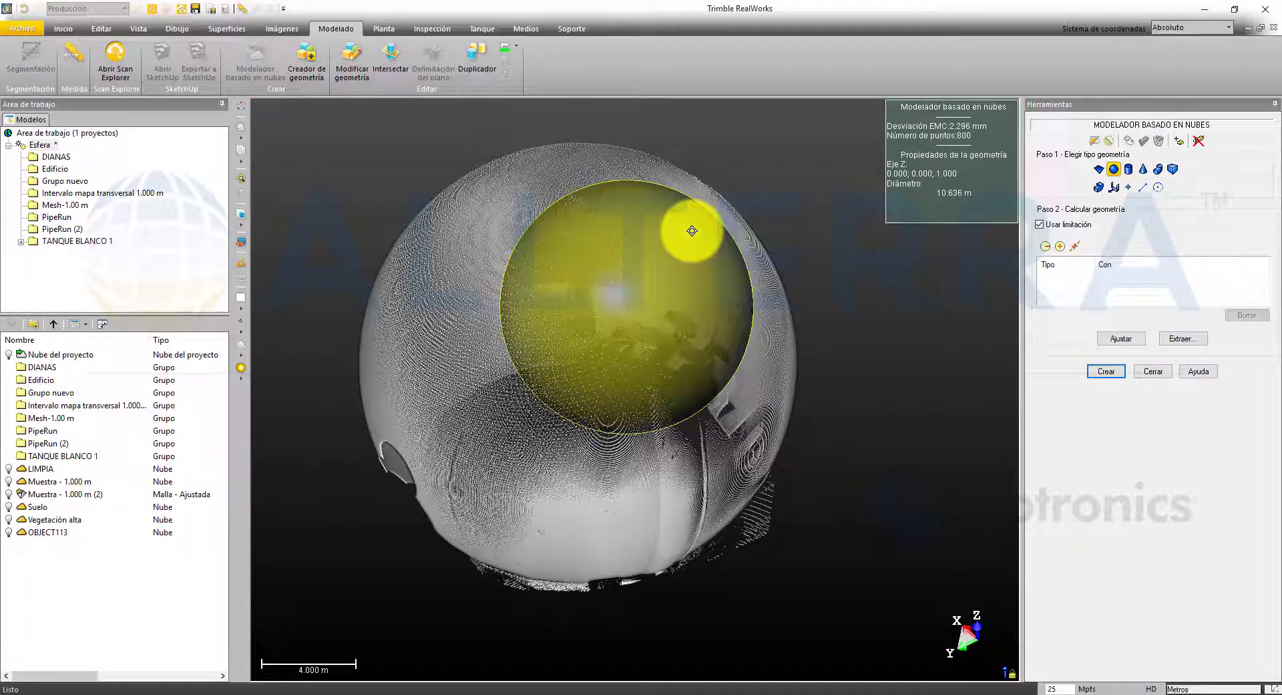
left_click(1113, 346)
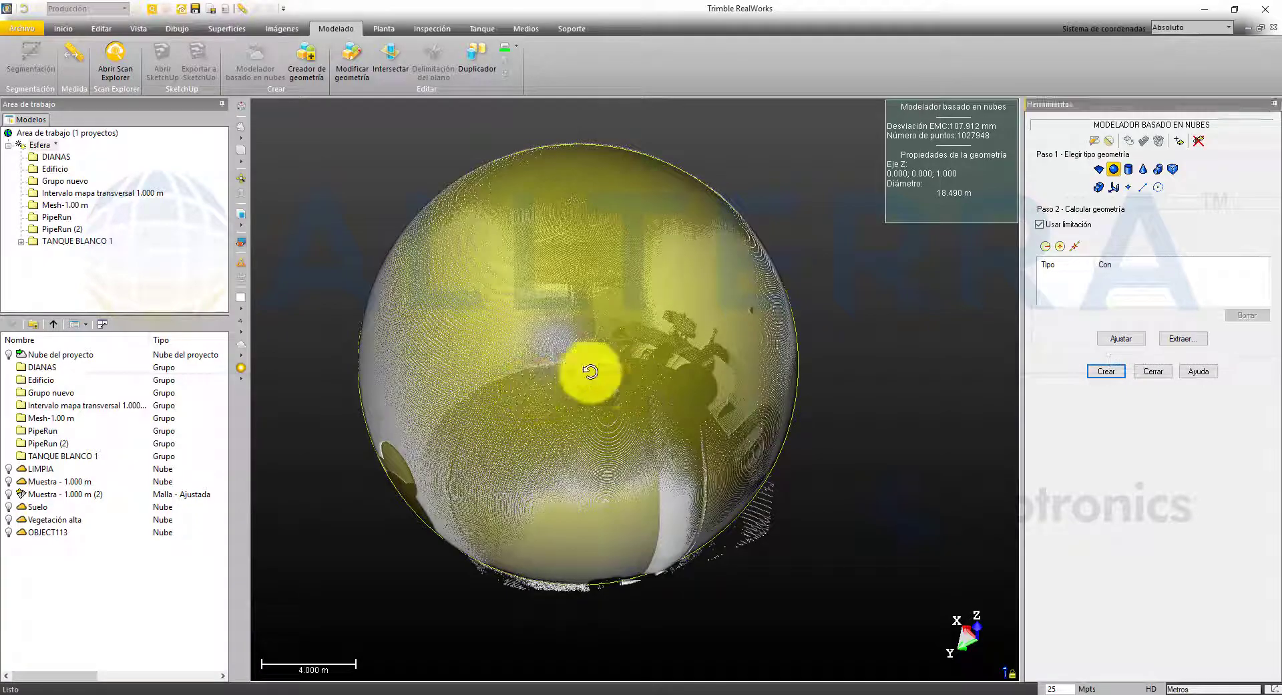
left_click_drag(587, 370, 690, 341)
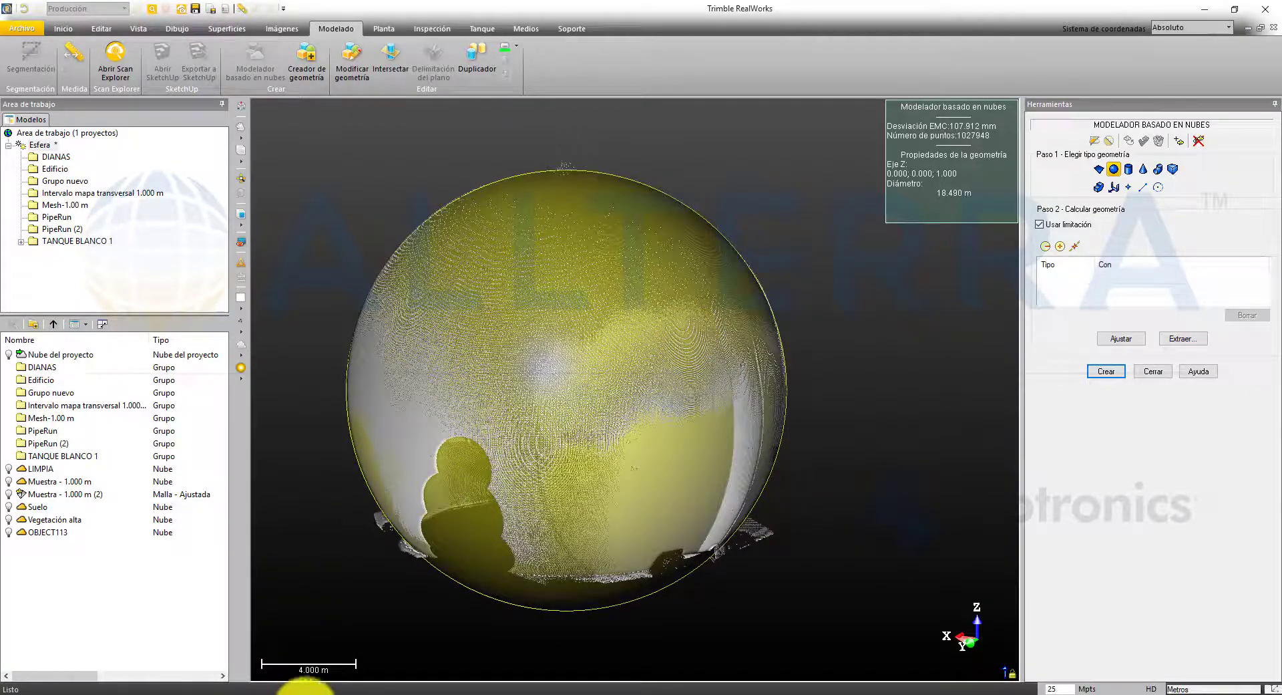